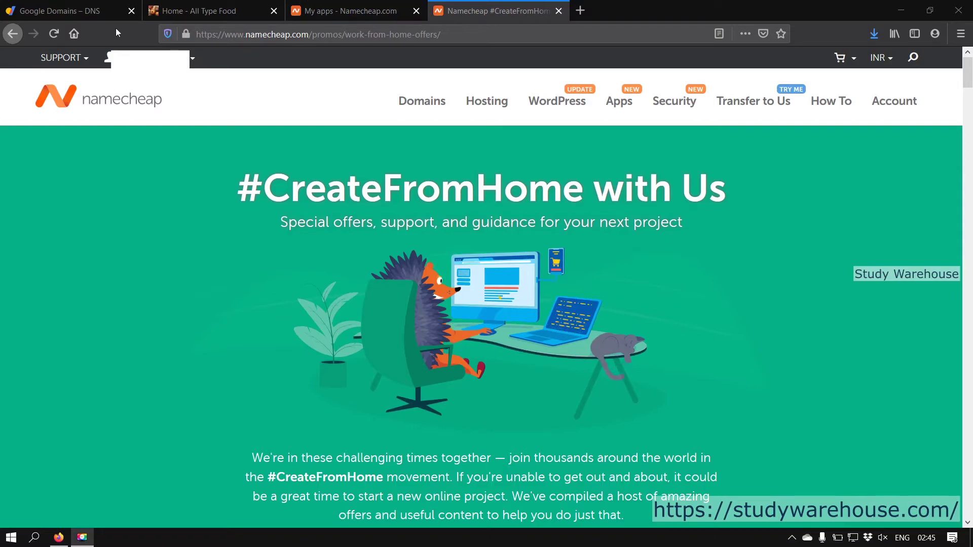
# Step: Check the live All Type Food site and its Google Domains DNS records, then return to the offers
pyautogui.click(197, 19)
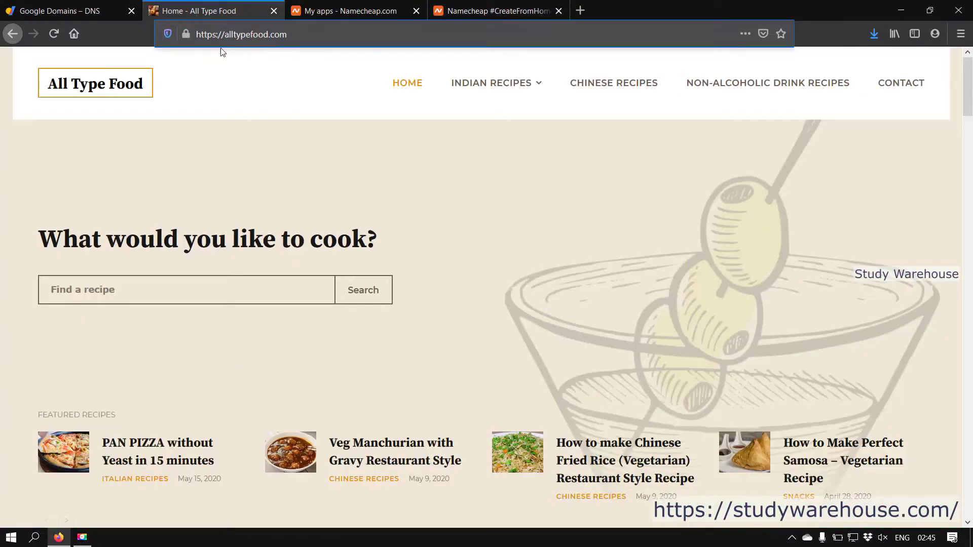
pyautogui.scroll(-10, 533, 248)
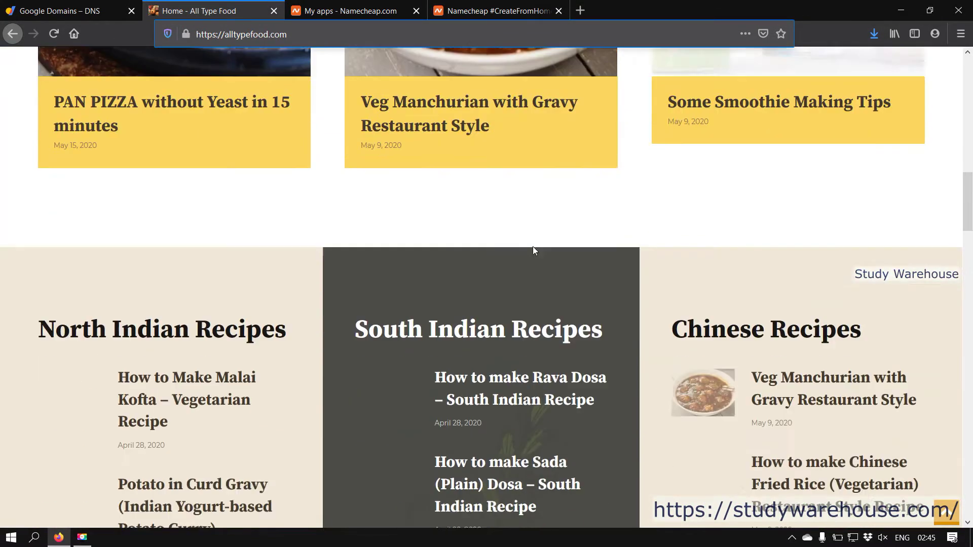
pyautogui.scroll(12, 533, 246)
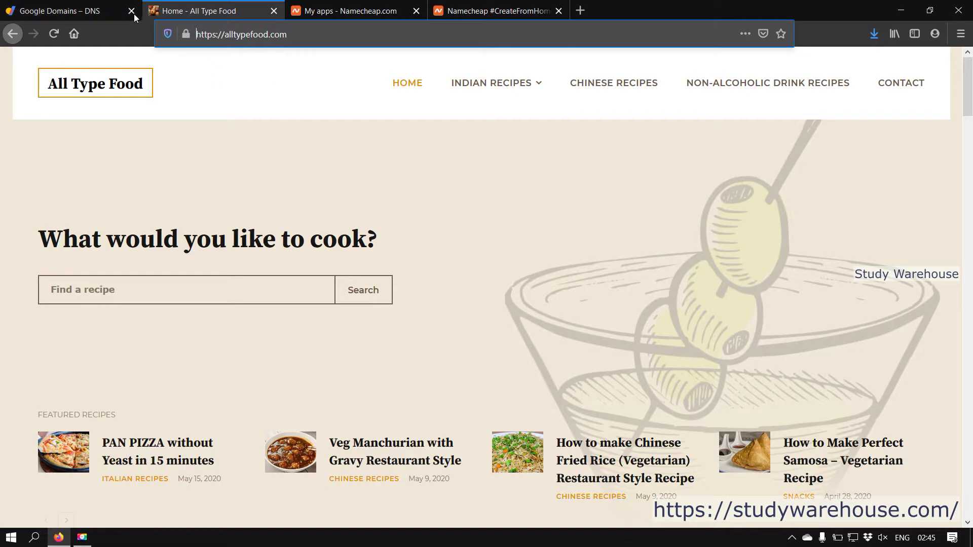
pyautogui.click(45, 16)
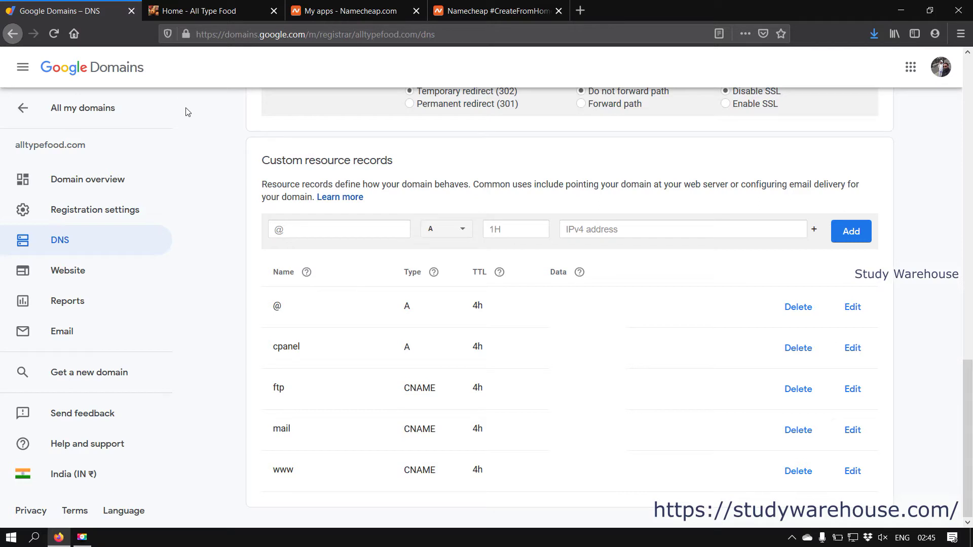
pyautogui.click(187, 10)
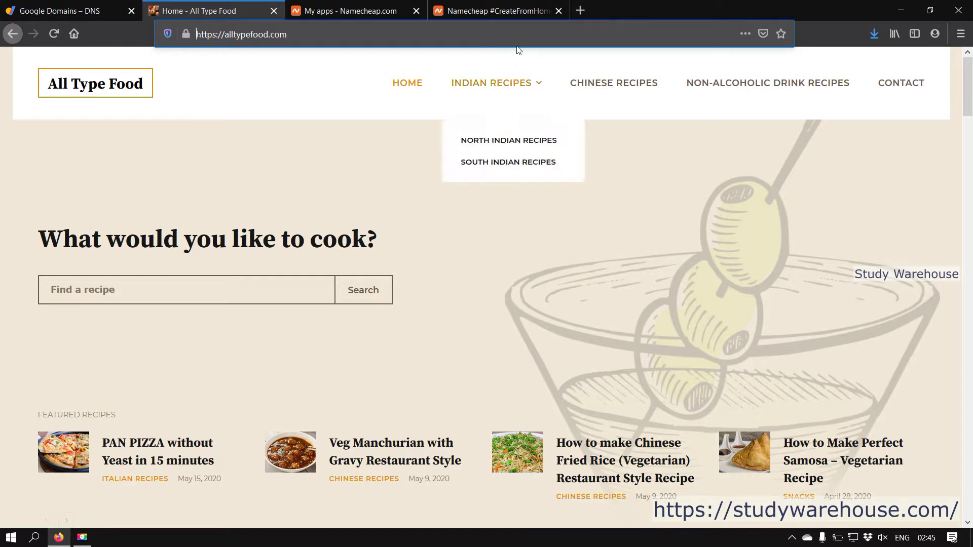
pyautogui.click(495, 11)
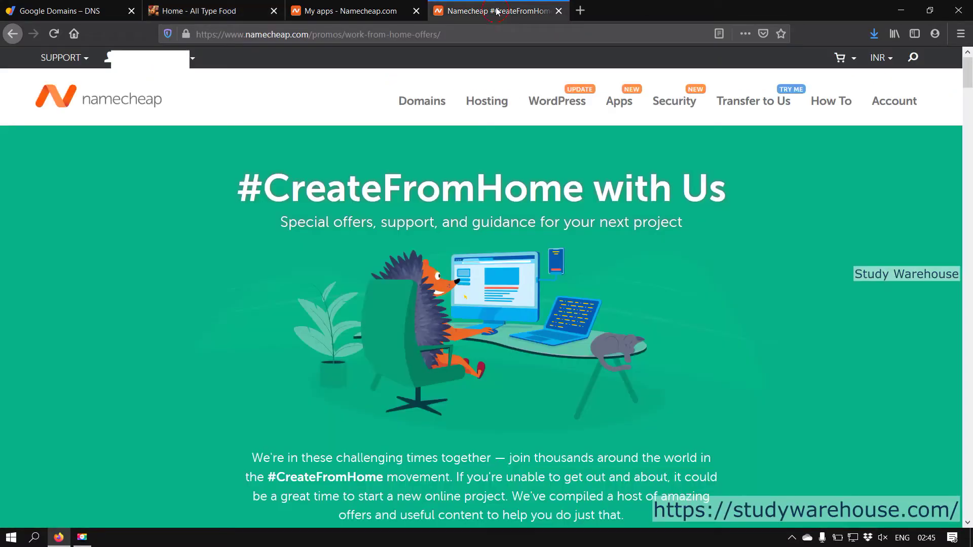
# Step: Scroll through the #CreateFromHome offers page to review the EasyWP and hosting plans
pyautogui.moveTo(508, 110)
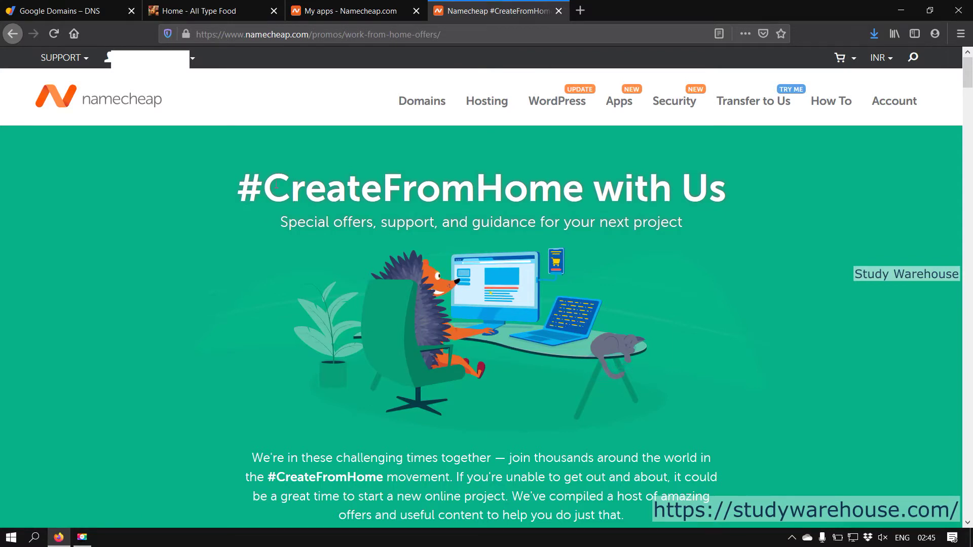
pyautogui.moveTo(265, 187); pyautogui.dragTo(757, 163)
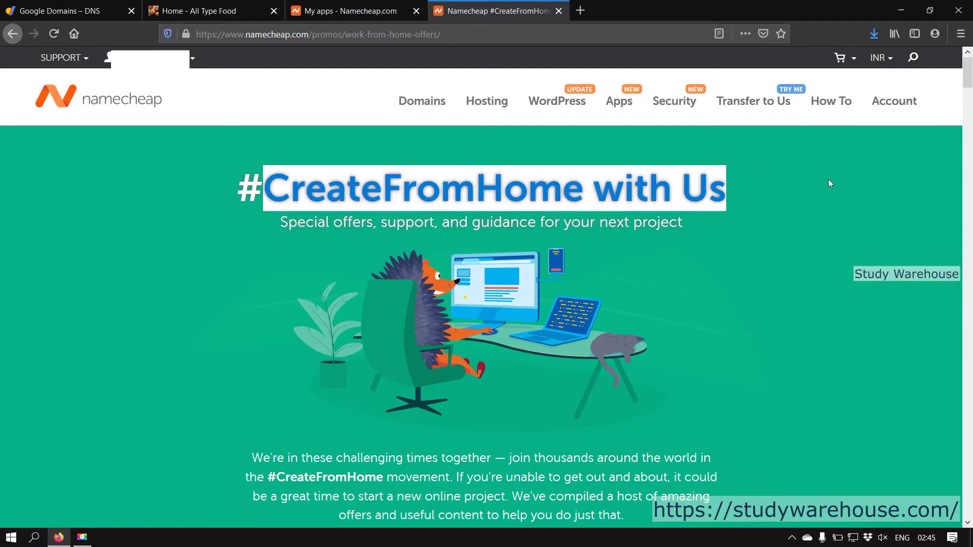
pyautogui.scroll(-15, 815, 221)
pyautogui.scroll(-15, 818, 226)
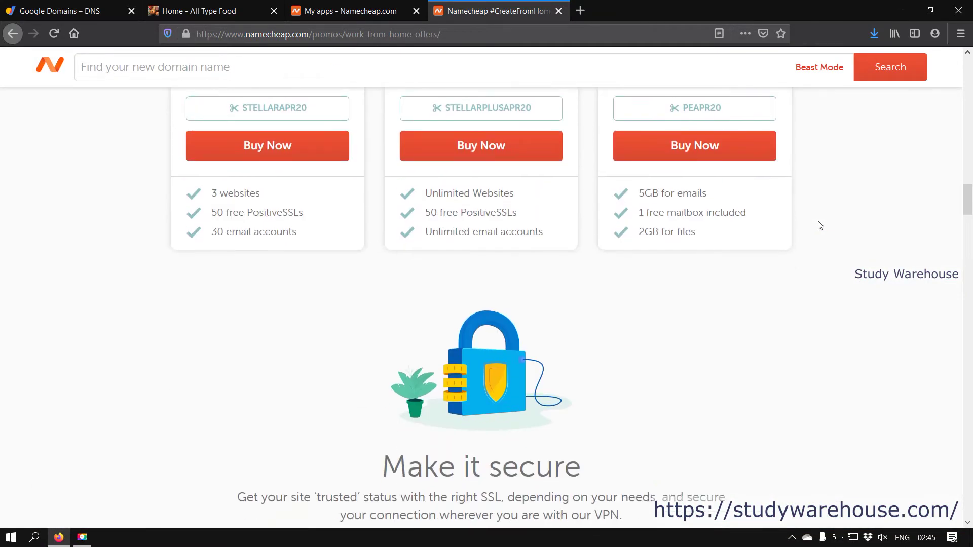
pyautogui.scroll(-15, 821, 225)
pyautogui.scroll(-5, 820, 226)
pyautogui.scroll(15, 820, 226)
pyautogui.scroll(8, 821, 225)
pyautogui.scroll(-4, 821, 225)
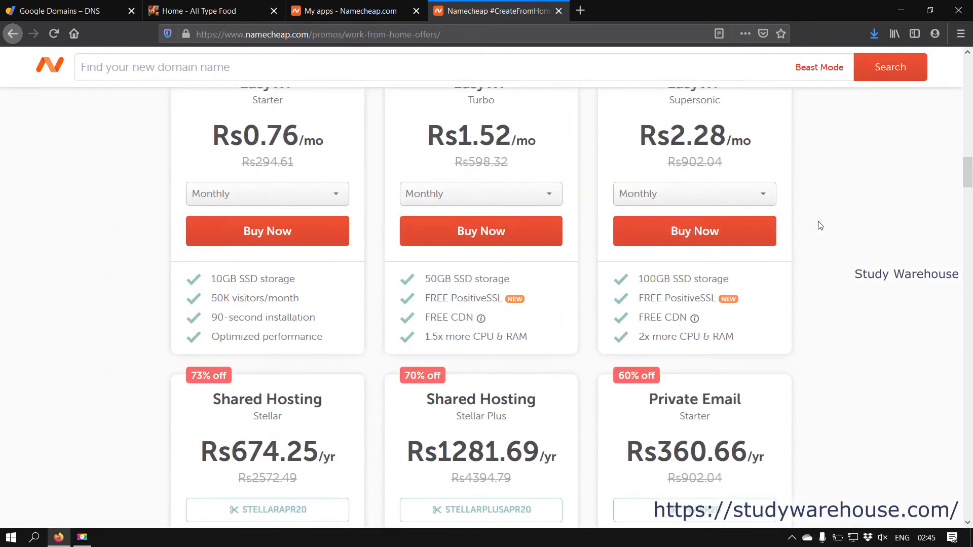
pyautogui.scroll(2, 821, 226)
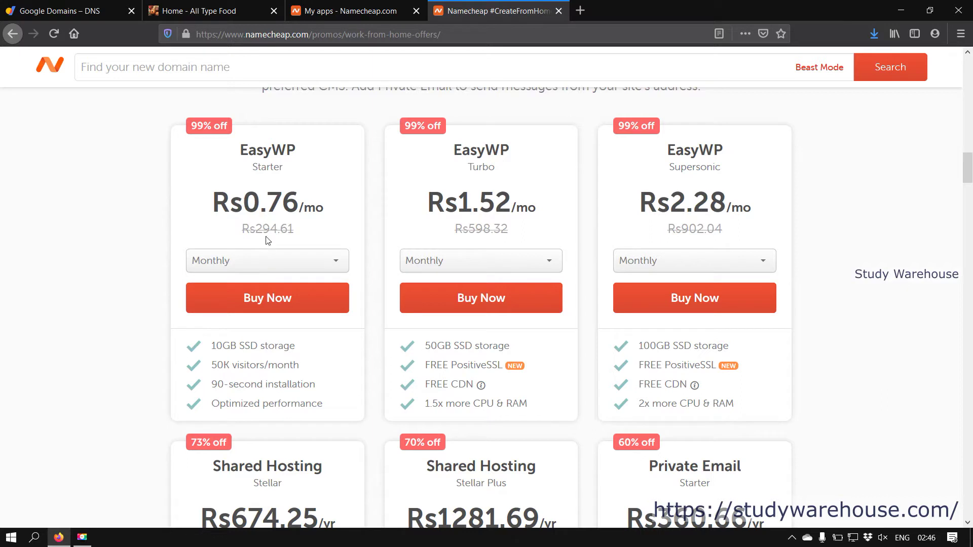
# Step: Compare the EasyWP Starter price with Stellar hosting at Rs674.25/yr for 3 websites
pyautogui.moveTo(259, 225); pyautogui.dragTo(294, 229)
pyautogui.click(294, 229)
pyautogui.scroll(-5, 521, 302)
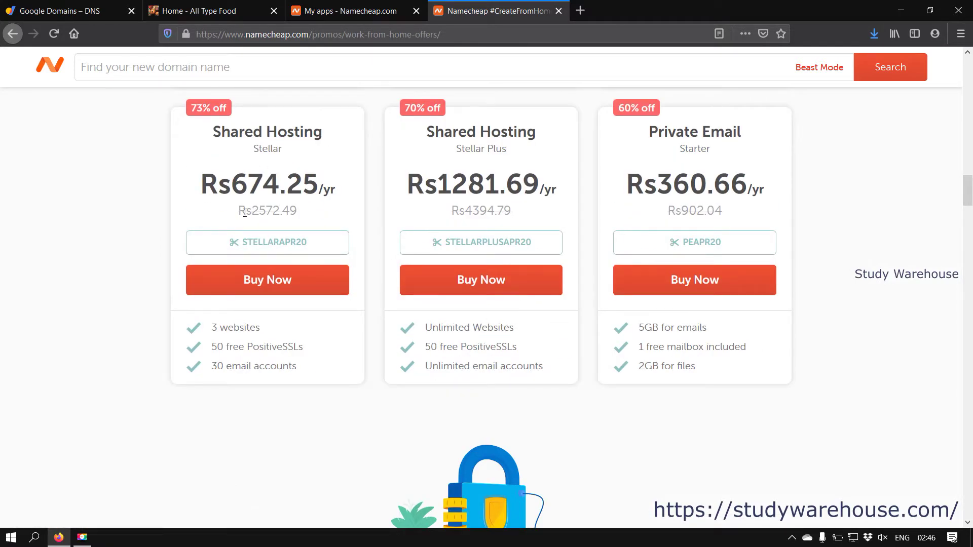
pyautogui.moveTo(337, 192); pyautogui.dragTo(200, 175)
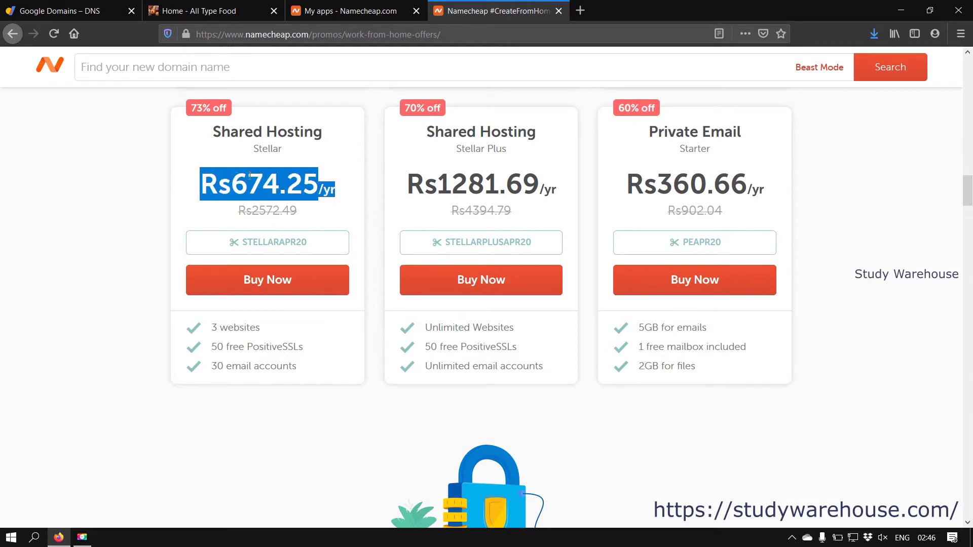
pyautogui.click(275, 181)
pyautogui.tripleClick(261, 328)
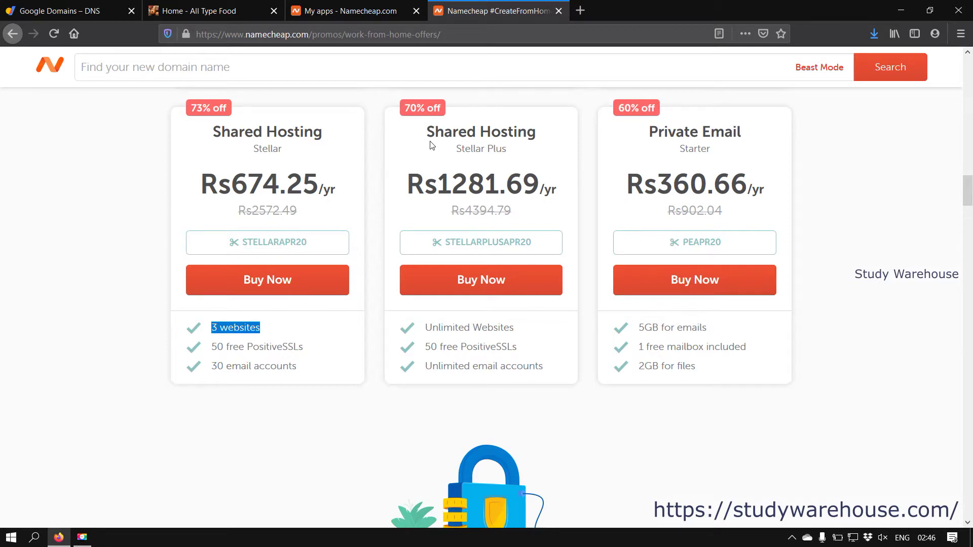
pyautogui.click(407, 150)
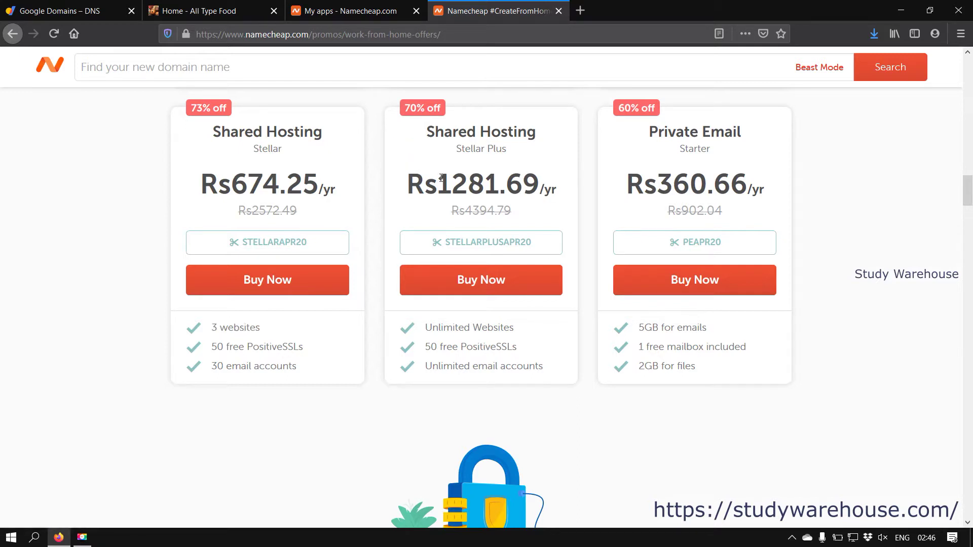
# Step: Note Stellar Plus at 1281.69/yr with unlimited websites, then buy EasyWP Starter
pyautogui.moveTo(439, 191); pyautogui.dragTo(563, 188)
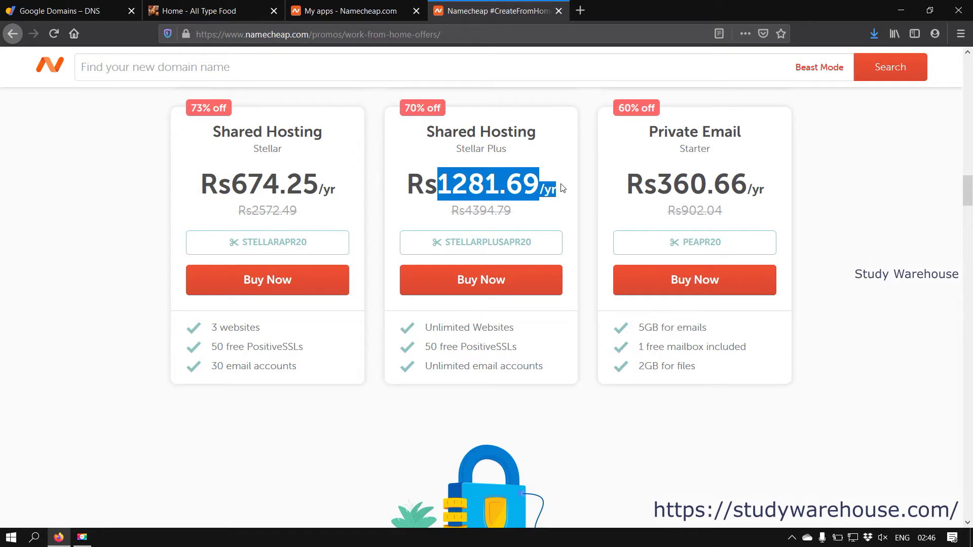
pyautogui.click(571, 200)
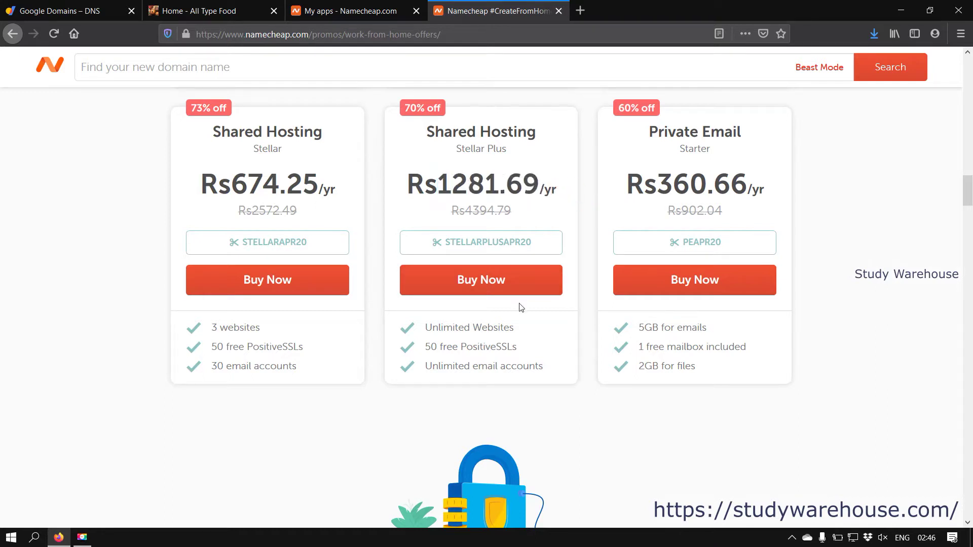
pyautogui.moveTo(528, 326); pyautogui.dragTo(426, 325)
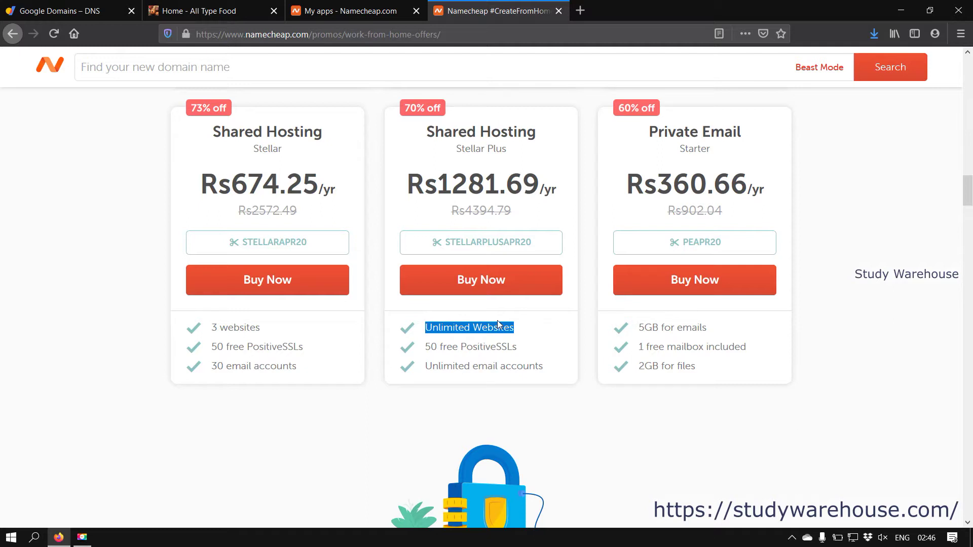
pyautogui.moveTo(443, 328); pyautogui.dragTo(505, 336)
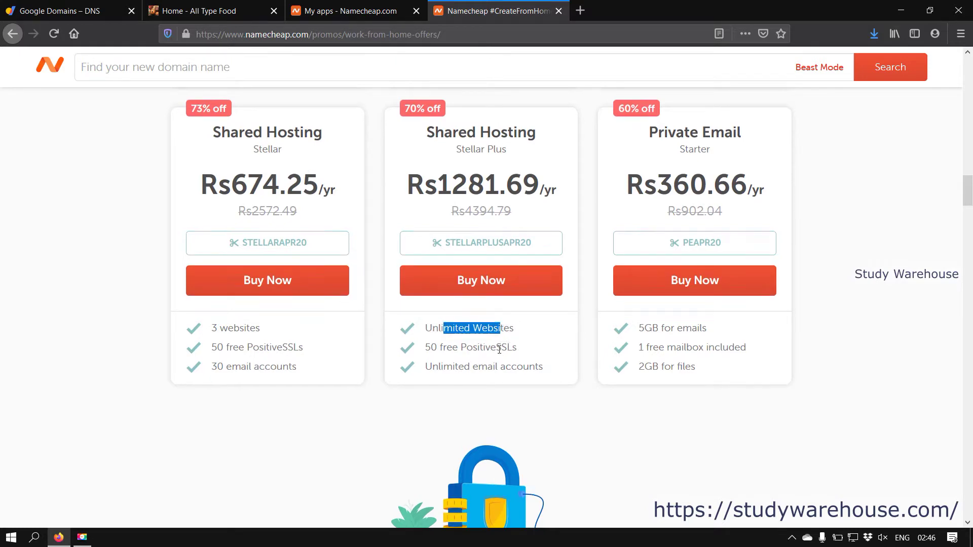
pyautogui.scroll(5, 481, 343)
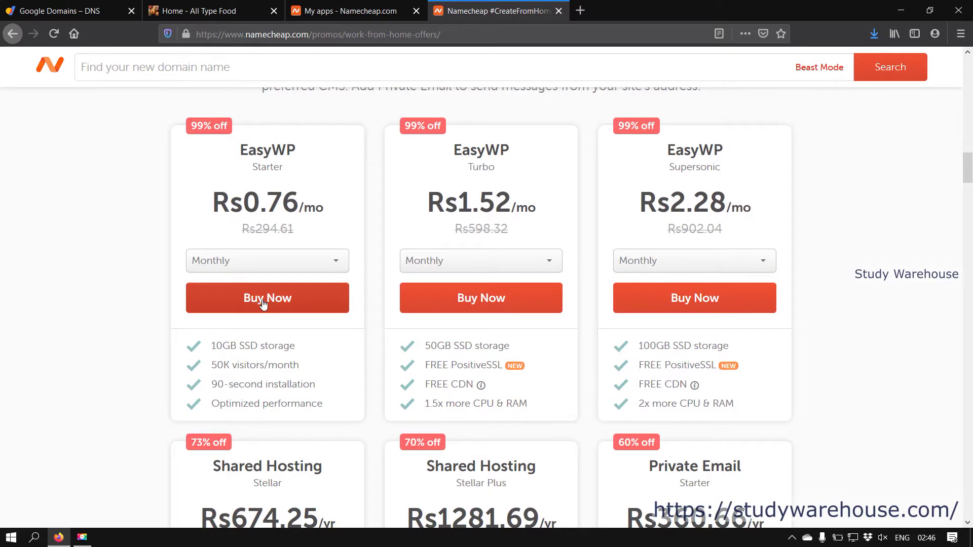
pyautogui.click(293, 306)
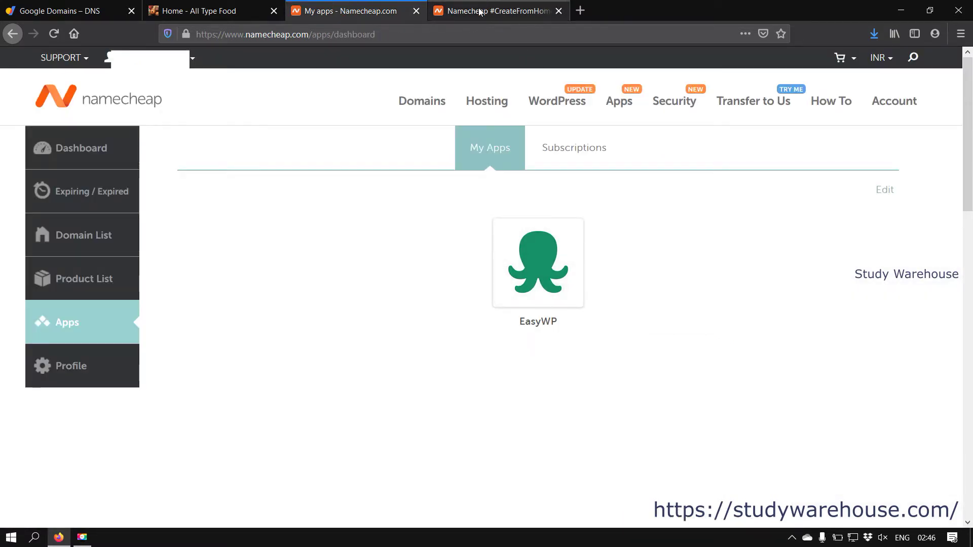
# Step: Launch EasyWP from My Apps in a new tab and close the #CreateFromHome offers page
pyautogui.click(448, 8)
pyautogui.moveTo(230, 152); pyautogui.dragTo(330, 151)
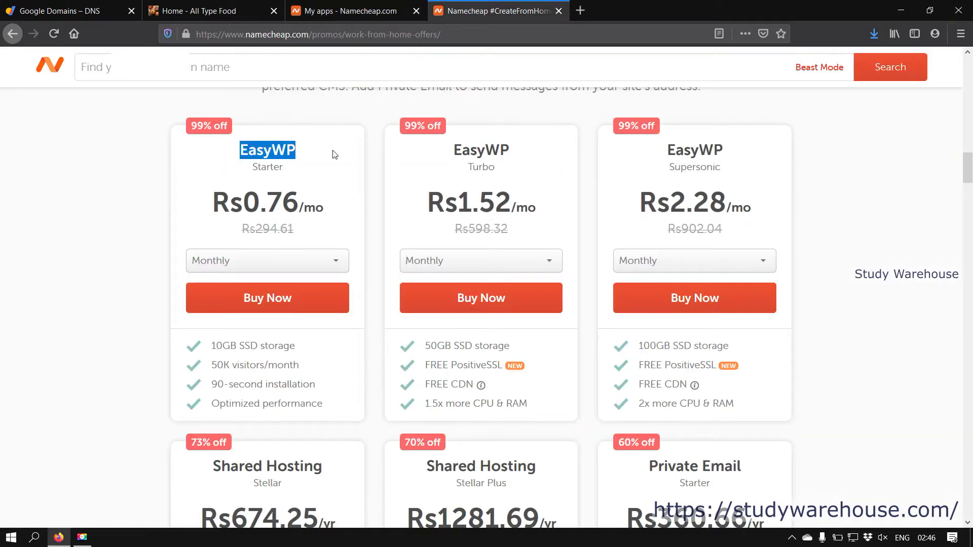
pyautogui.click(373, 9)
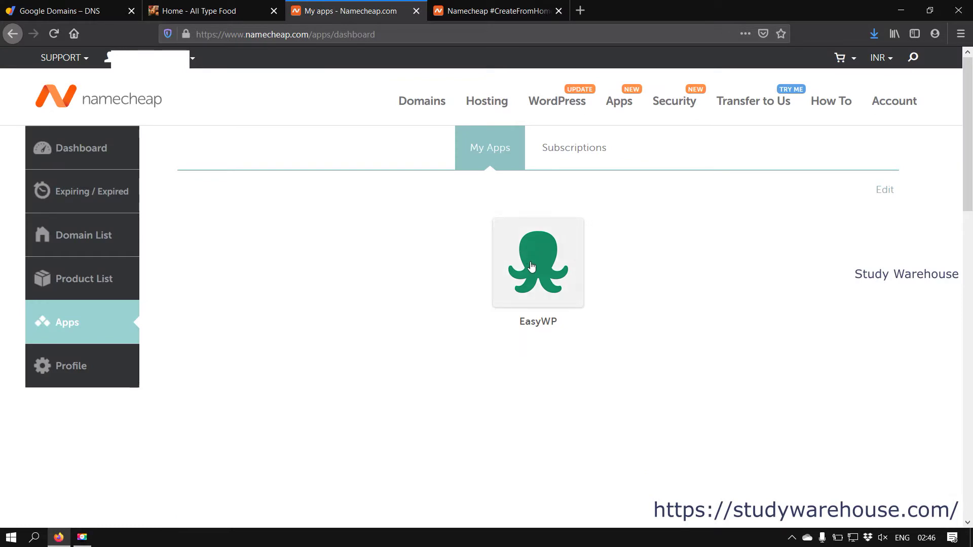
pyautogui.click(544, 276)
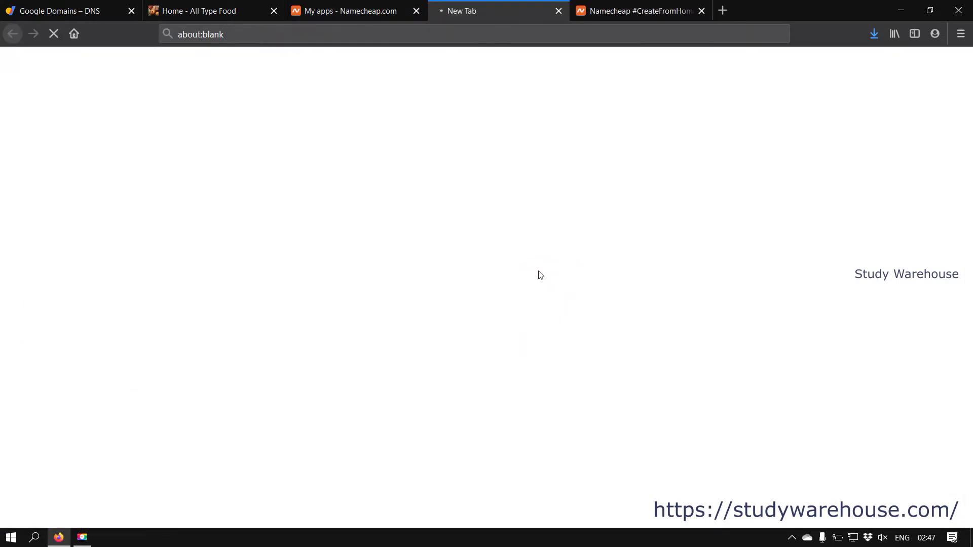
pyautogui.click(701, 10)
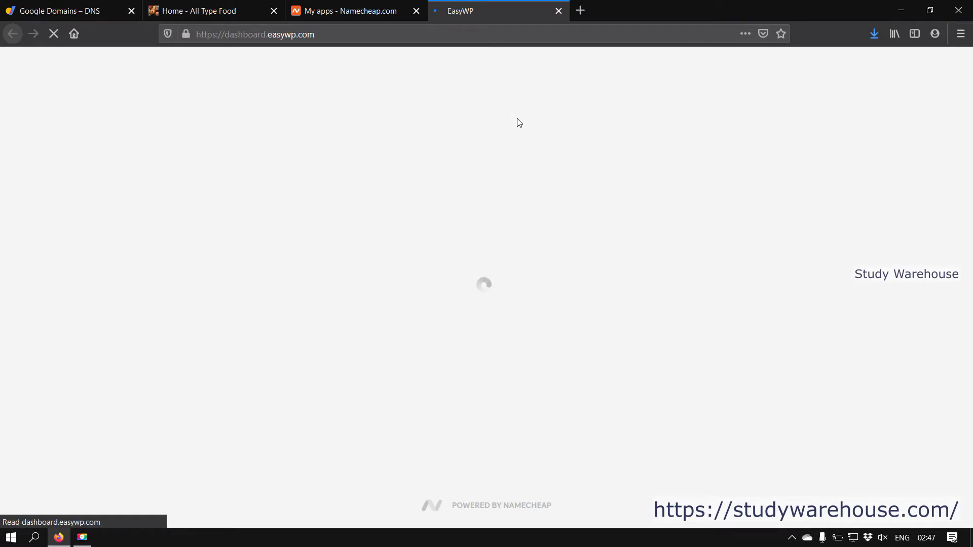
pyautogui.click(21, 13)
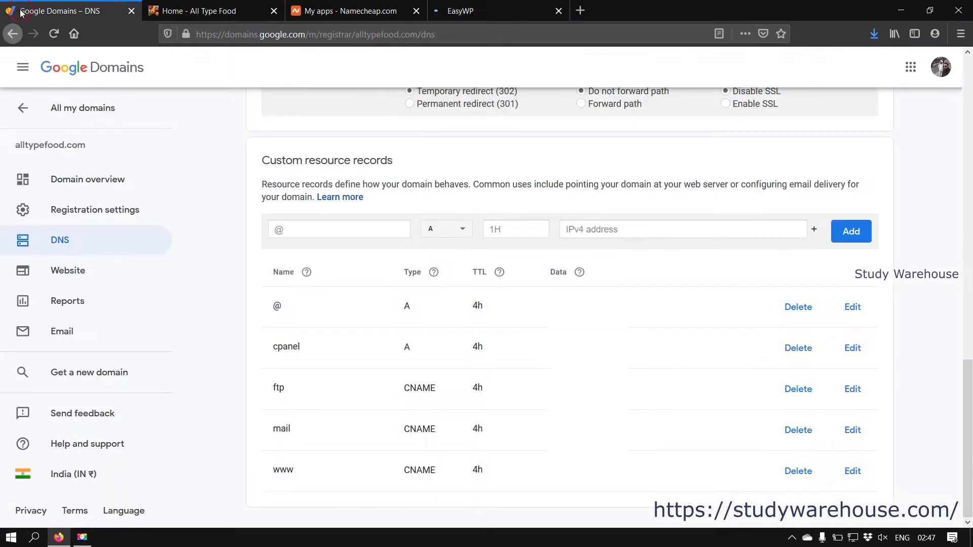
pyautogui.click(481, 10)
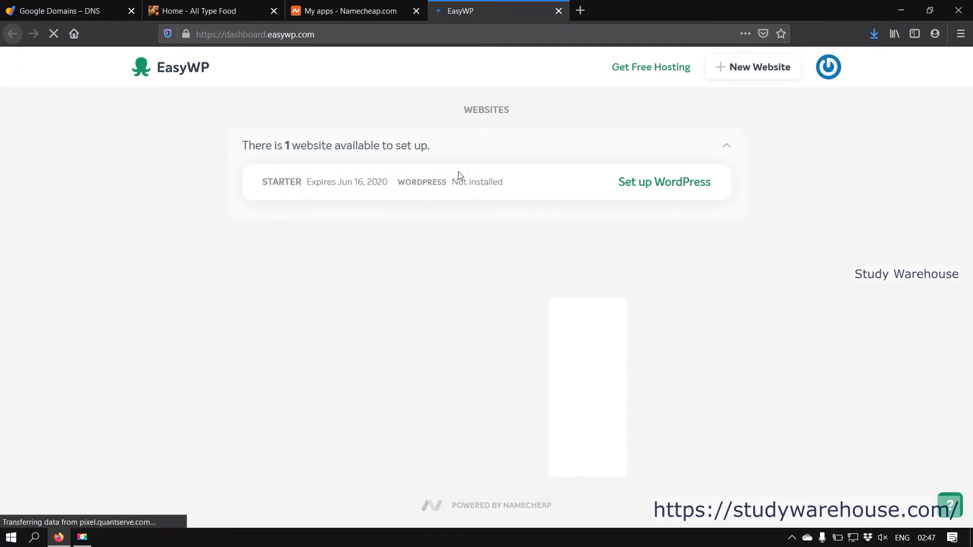
# Step: Start WordPress setup for the available Starter website, checking the alltypefood.com address
pyautogui.click(662, 182)
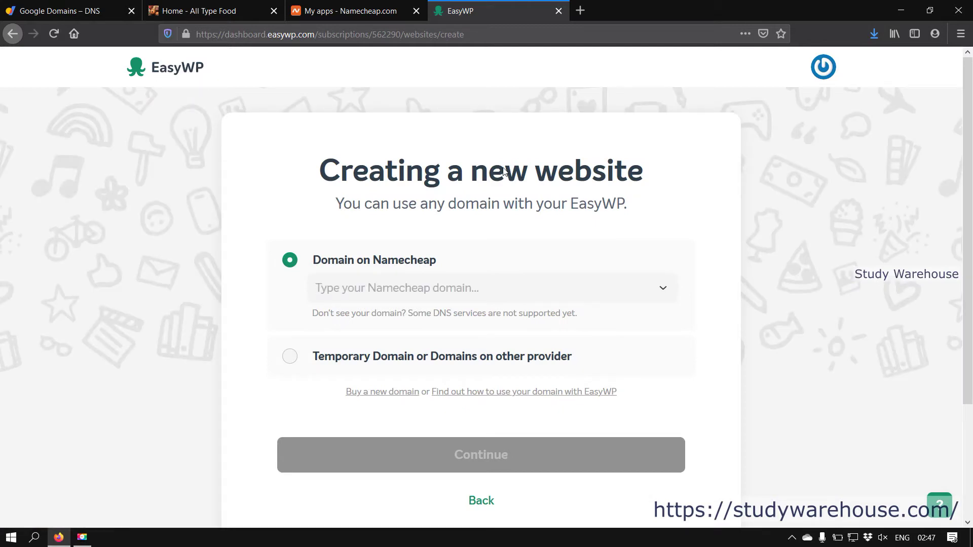
pyautogui.scroll(-2, 577, 247)
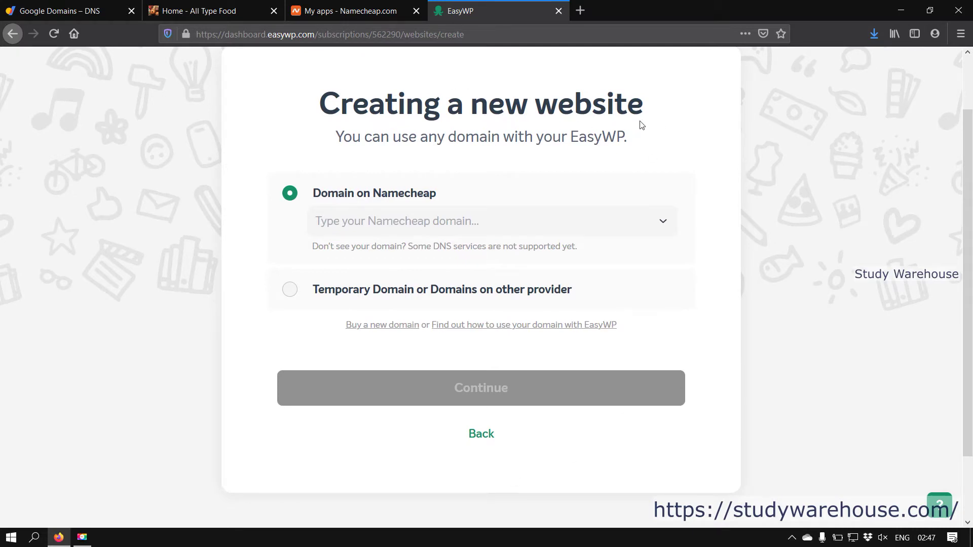
pyautogui.scroll(2, 506, 159)
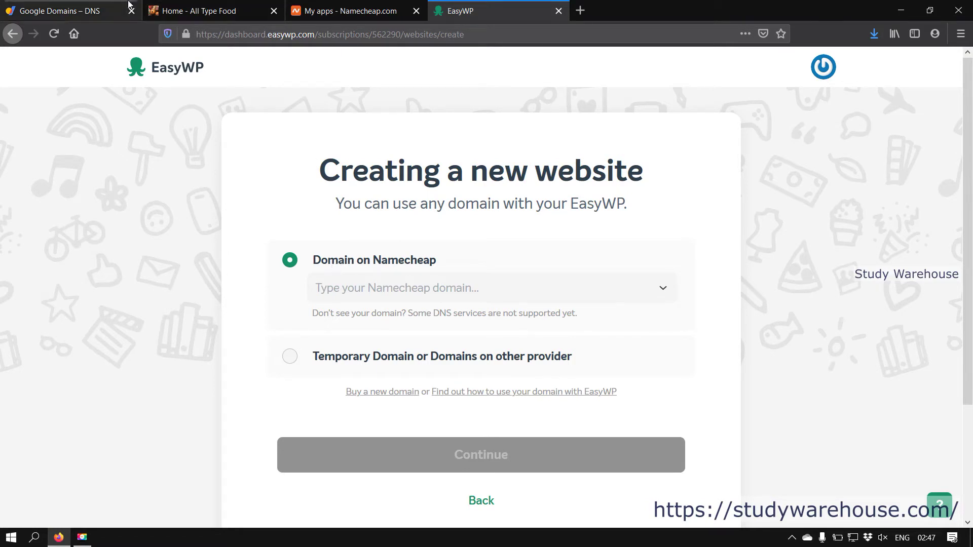
pyautogui.click(185, 15)
pyautogui.click(250, 39)
pyautogui.click(304, 39)
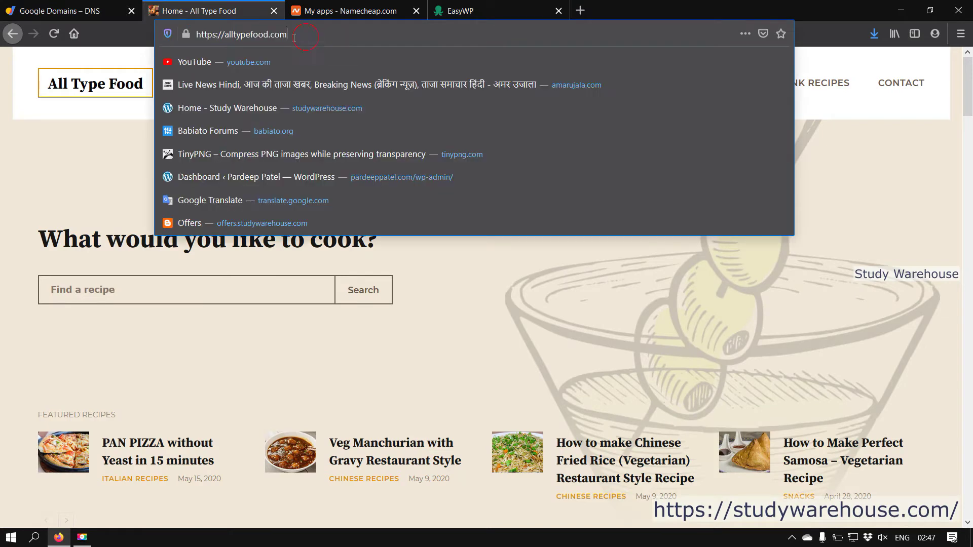
pyautogui.moveTo(301, 38); pyautogui.dragTo(195, 34)
pyautogui.click(446, 11)
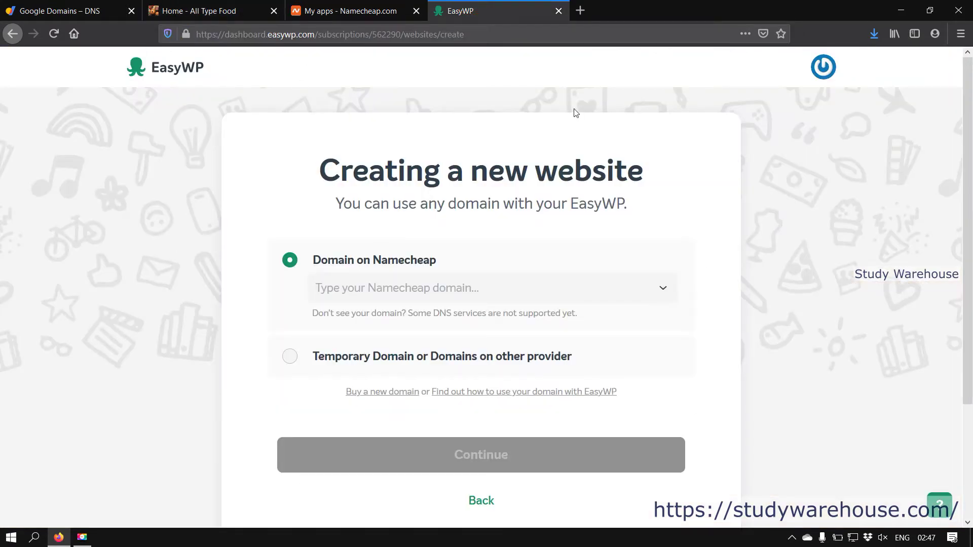
pyautogui.click(213, 10)
pyautogui.click(476, 6)
# Step: Choose Temporary Domain instead of a Namecheap domain and enter alltypefood as the address
pyautogui.click(664, 290)
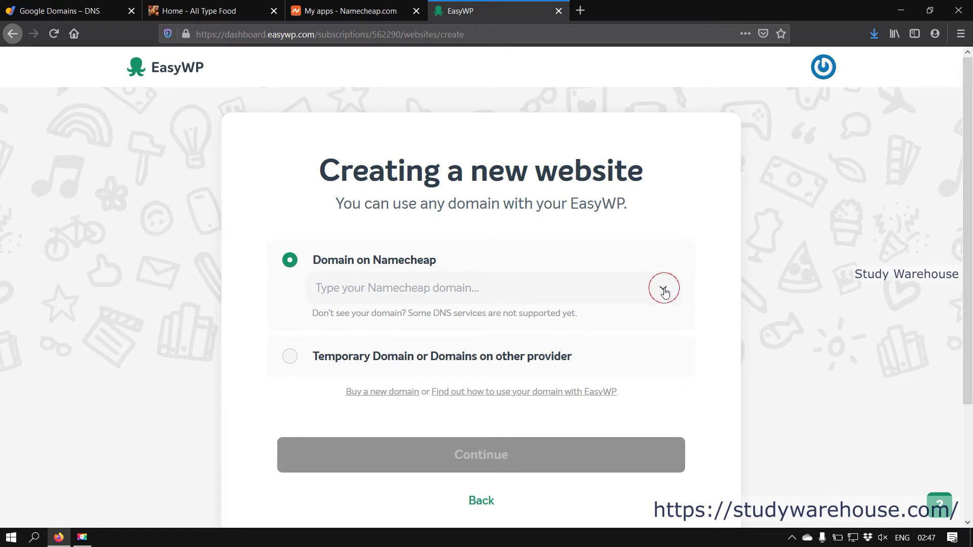
pyautogui.click(709, 230)
pyautogui.scroll(-3, 214, 308)
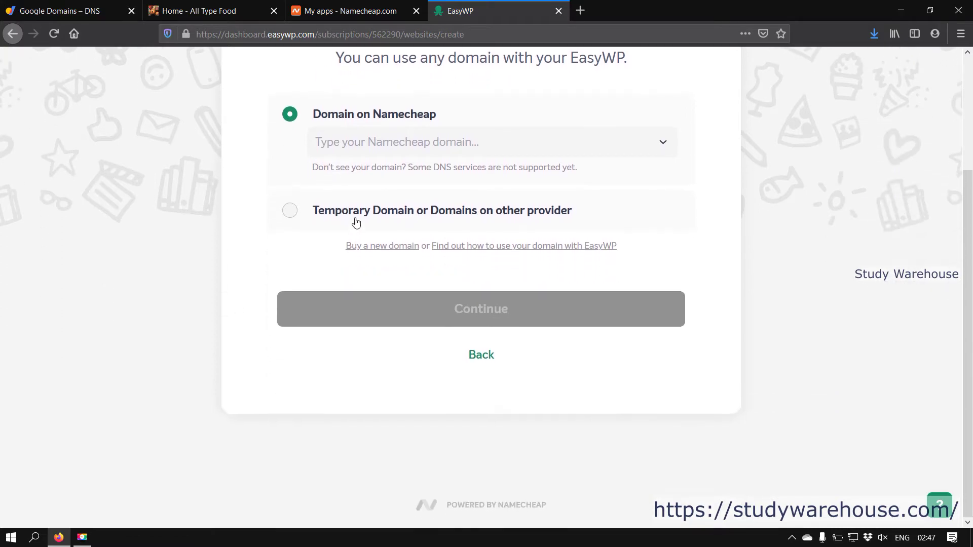
pyautogui.click(288, 214)
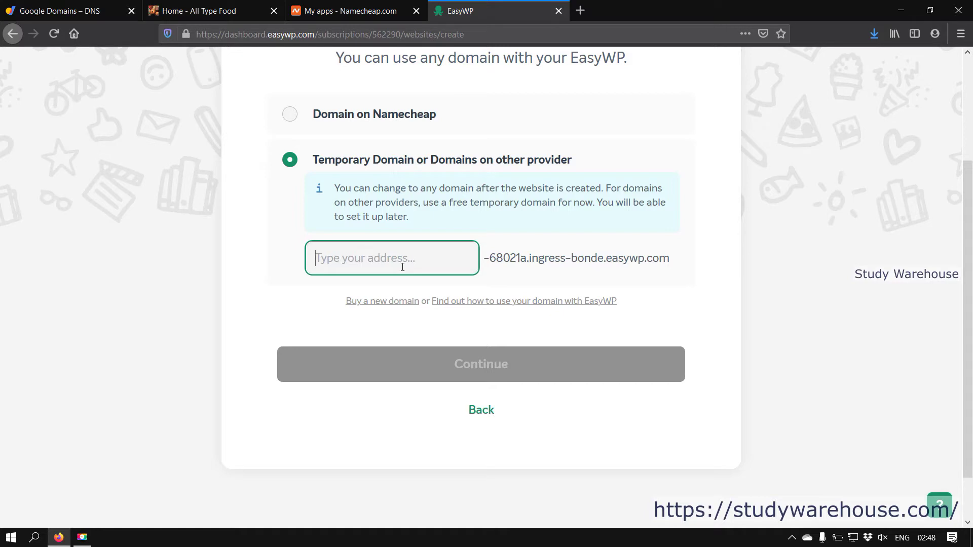
pyautogui.write('alltypefood')
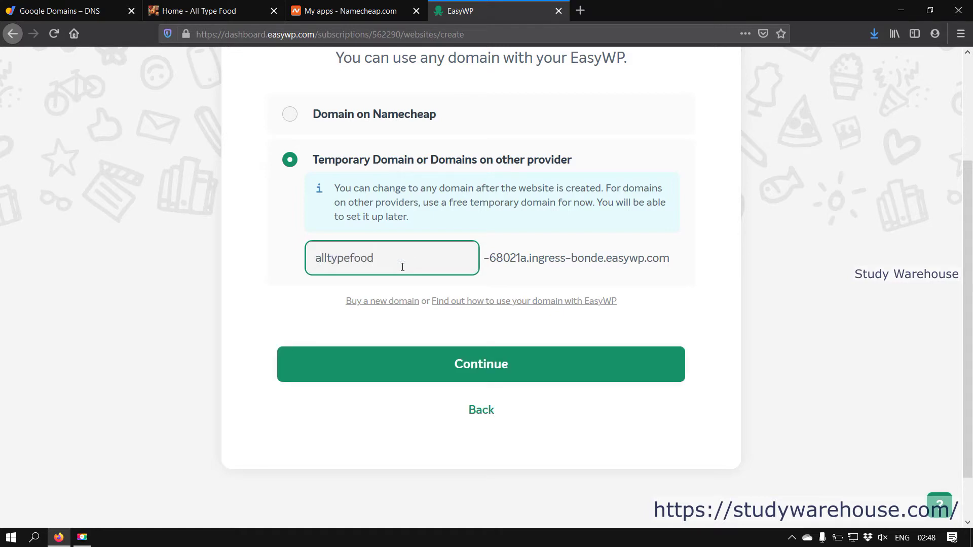
# Step: Continue with the alltypefood temporary address and open the Customize WordPress Install settings
pyautogui.click(491, 374)
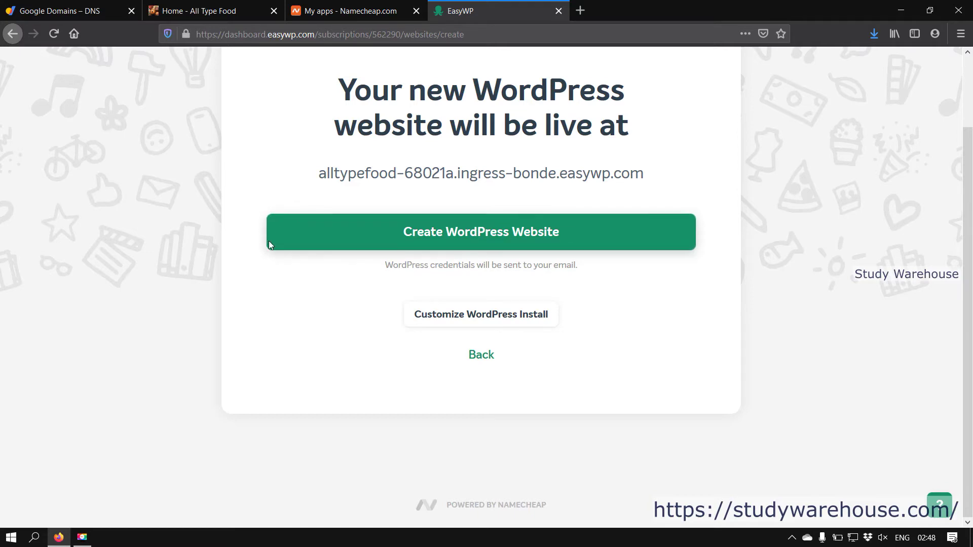
pyautogui.click(508, 322)
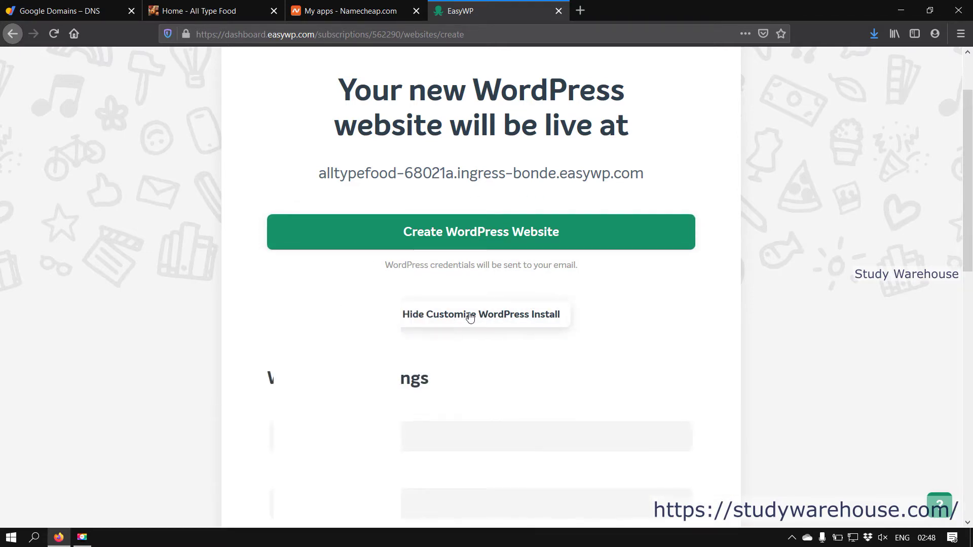
pyautogui.scroll(-4, 502, 321)
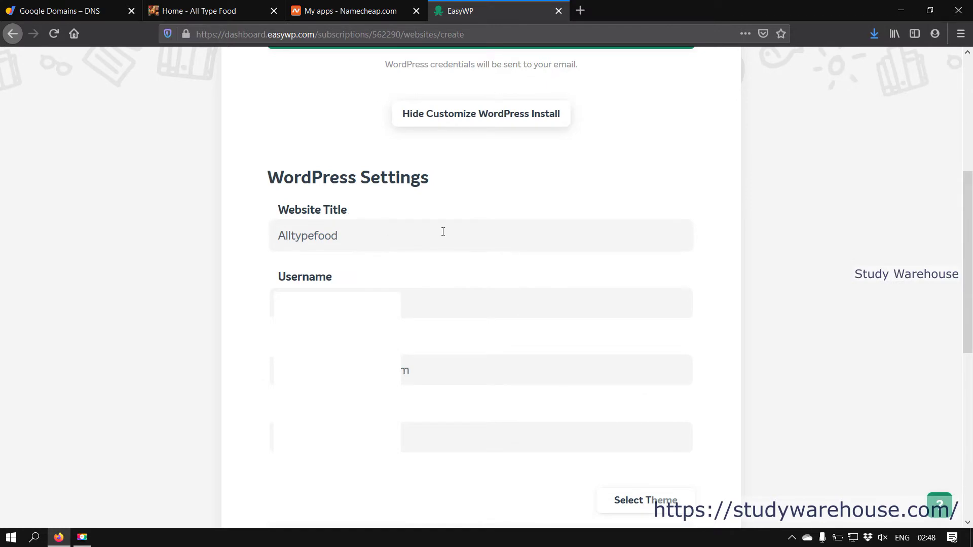
pyautogui.scroll(-3, 443, 230)
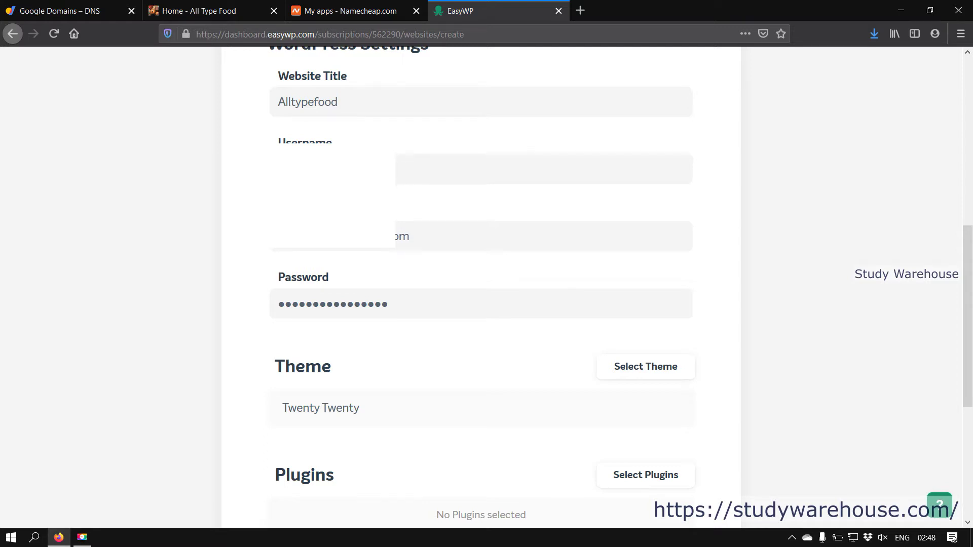
pyautogui.click(339, 169)
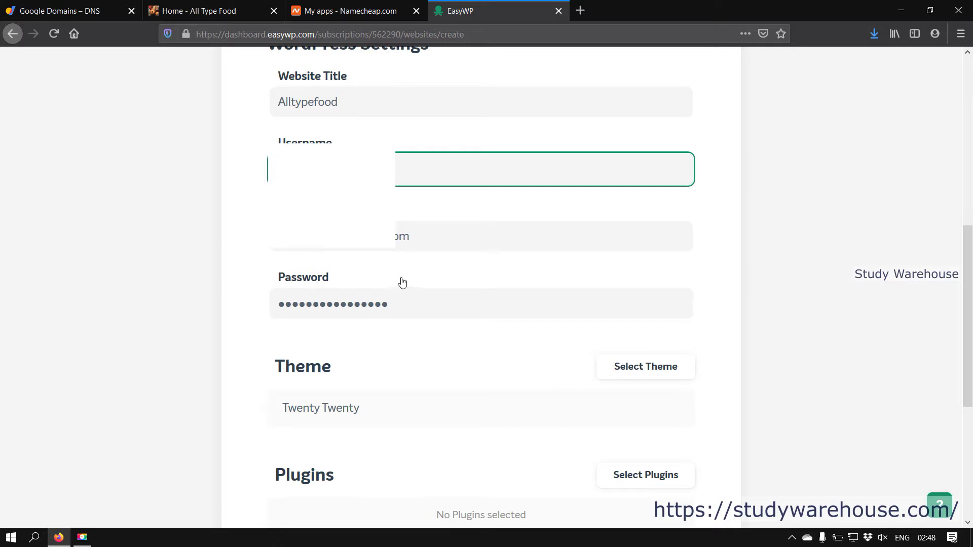
# Step: Replace the pre-filled admin password with a new password
pyautogui.click(426, 303)
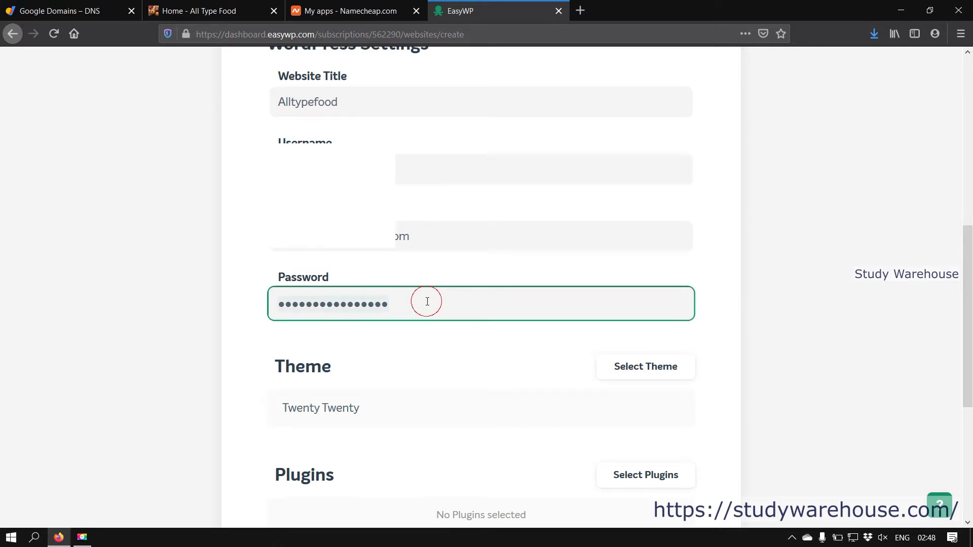
pyautogui.hotkey('ctrl', 'a')
pyautogui.press('BackSpace')
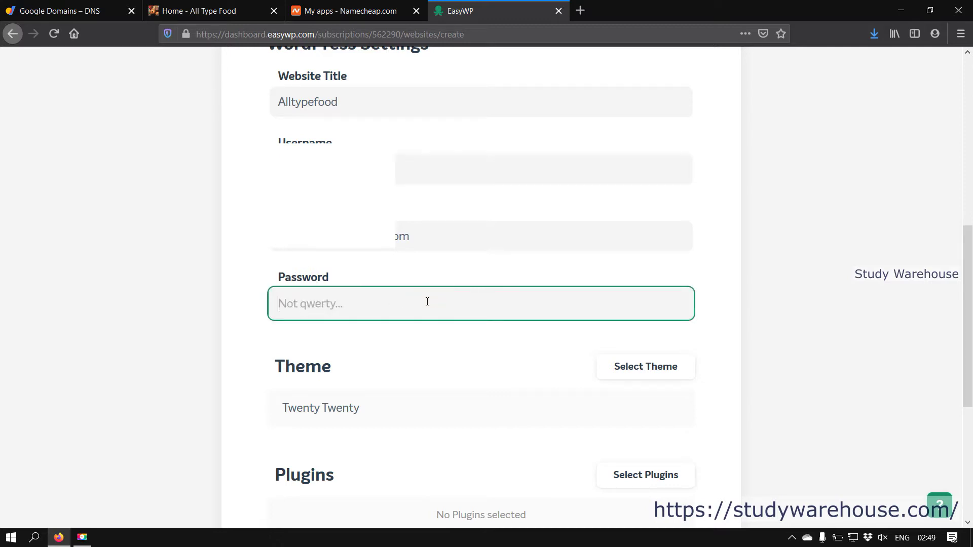
pyautogui.write('a')
pyautogui.scroll(-3, 506, 344)
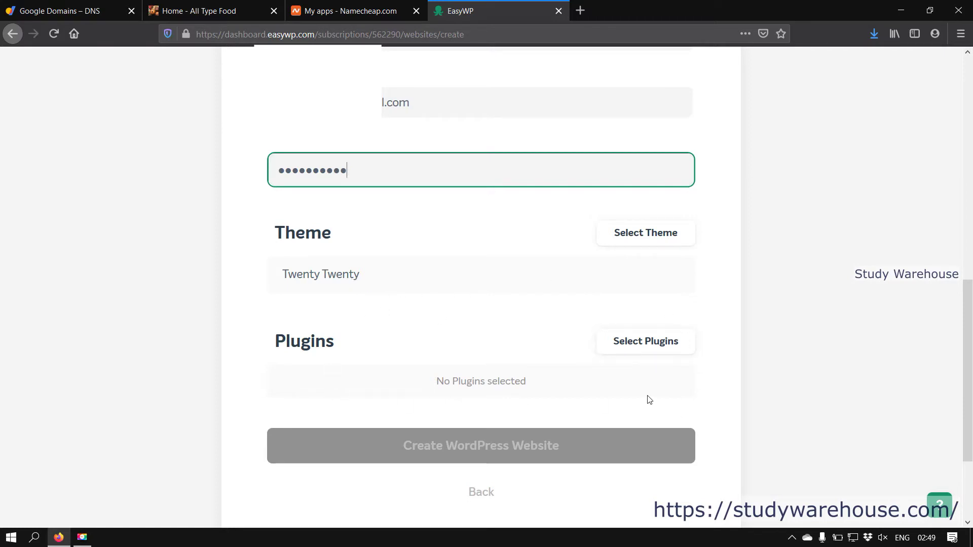
# Step: Create the Alltypefood WordPress website and open its overview once setup finishes
pyautogui.click(469, 338)
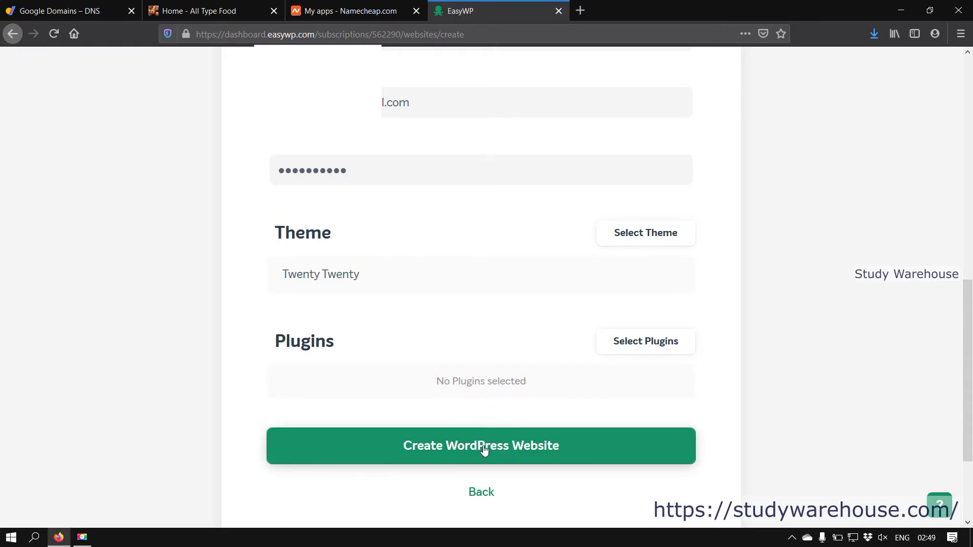
pyautogui.click(484, 451)
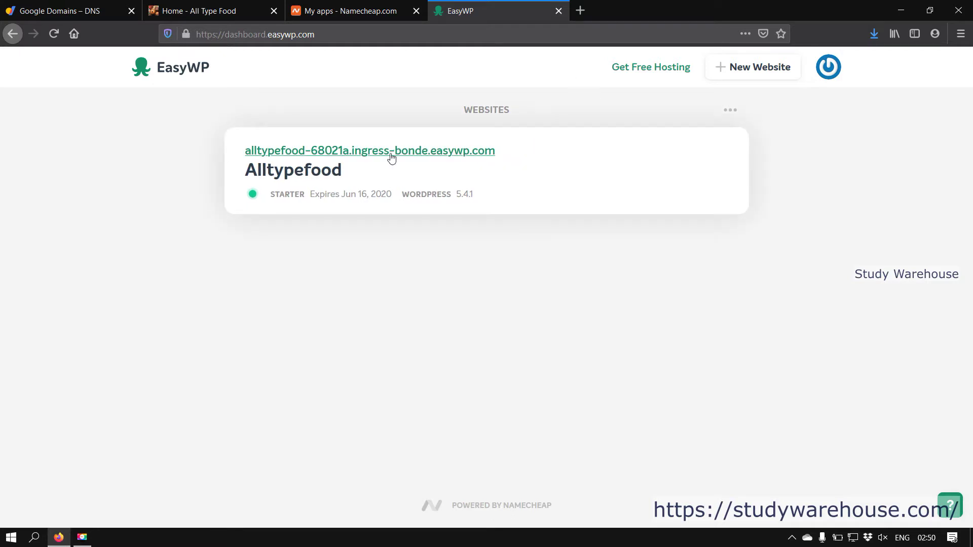
pyautogui.click(289, 173)
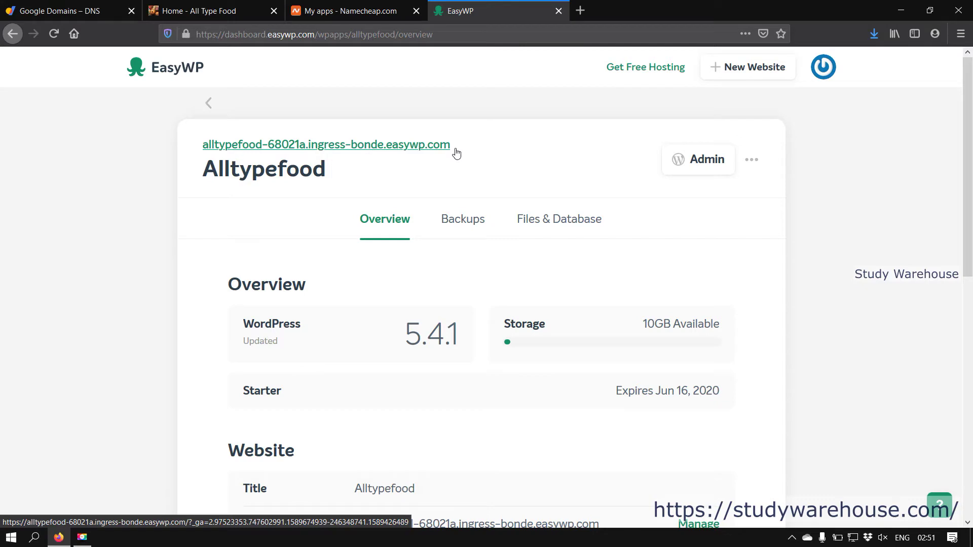
pyautogui.click(94, 11)
pyautogui.click(470, 4)
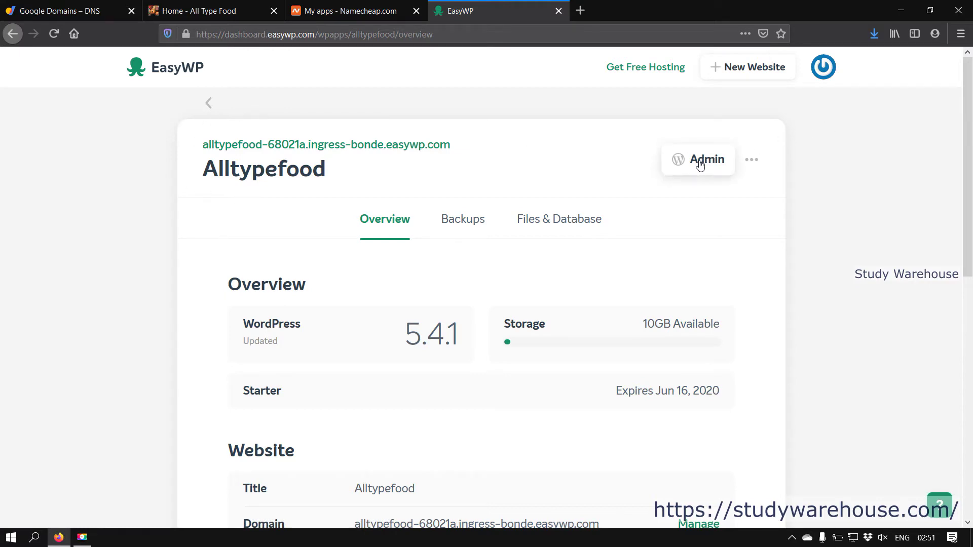
pyautogui.scroll(-3, 673, 183)
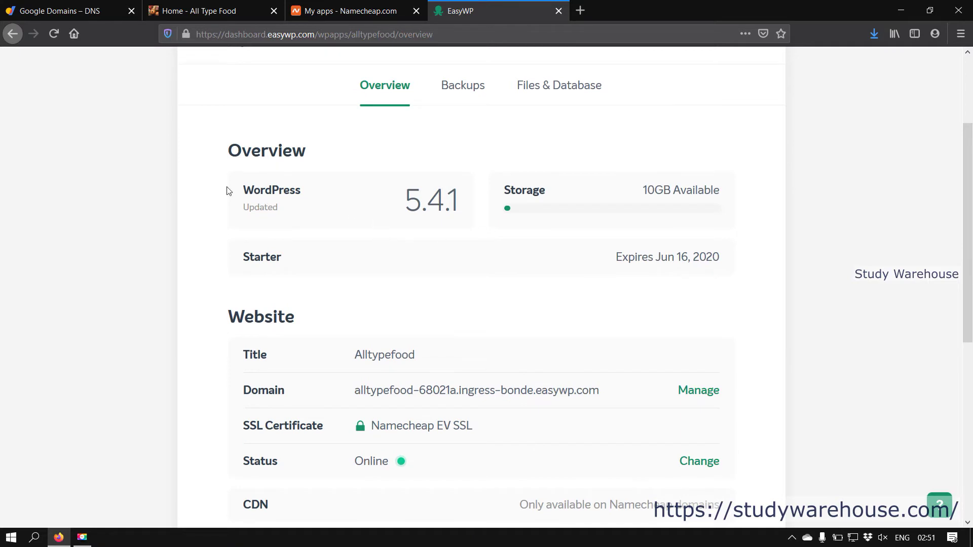
pyautogui.moveTo(398, 210); pyautogui.dragTo(462, 208)
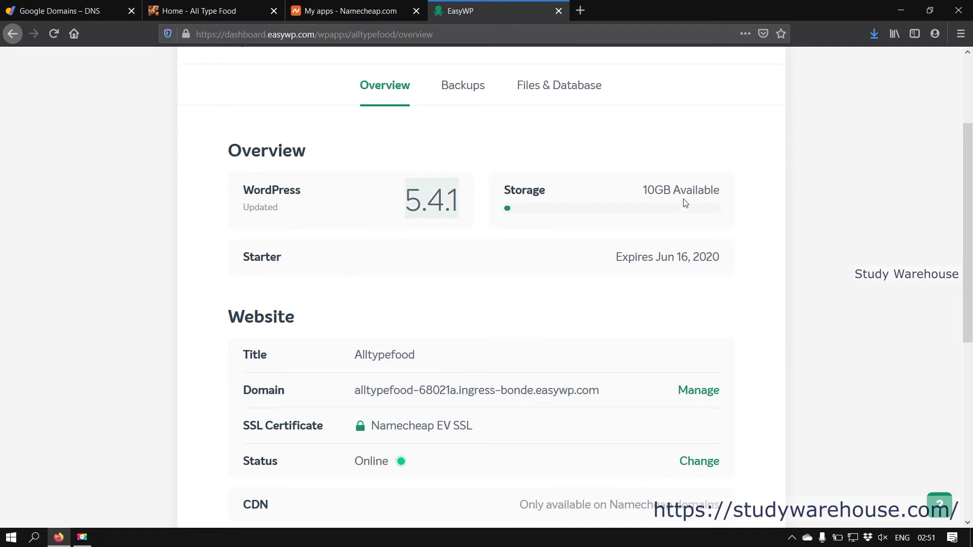
pyautogui.scroll(-5, 702, 294)
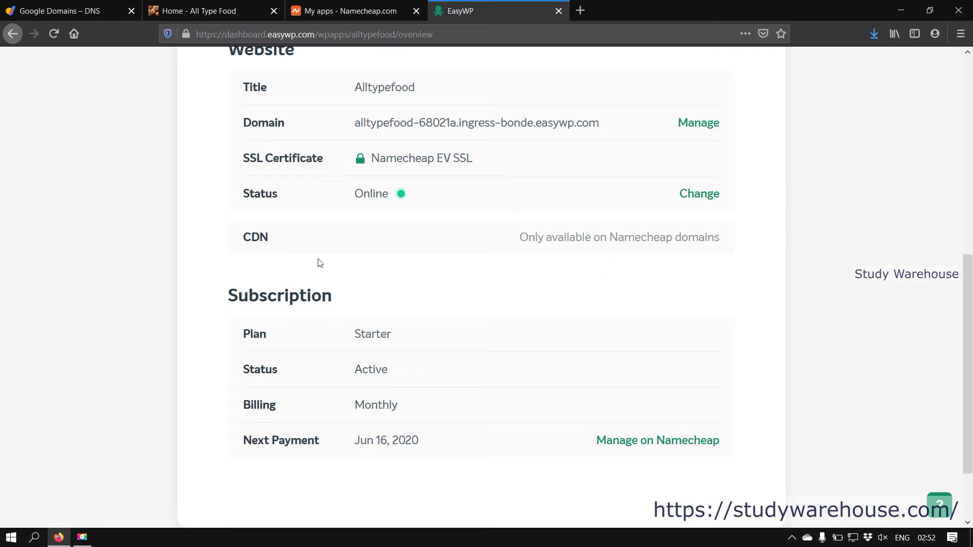
pyautogui.scroll(-2, 460, 341)
pyautogui.scroll(4, 462, 340)
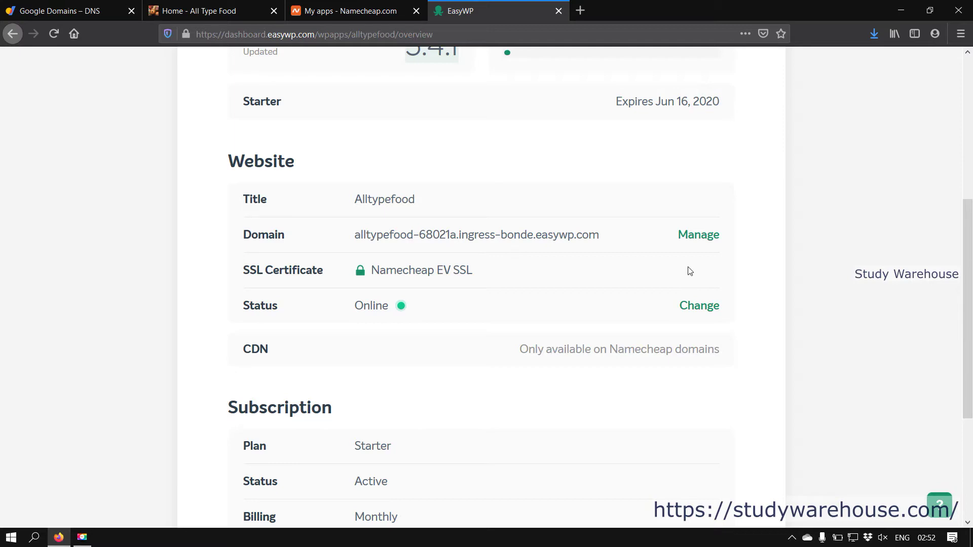
pyautogui.scroll(-4, 688, 273)
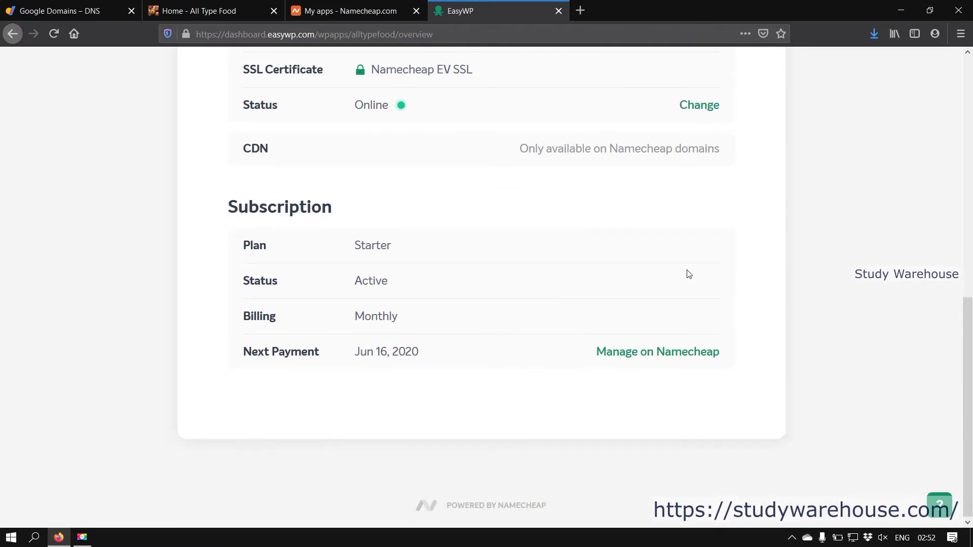
pyautogui.scroll(10, 686, 274)
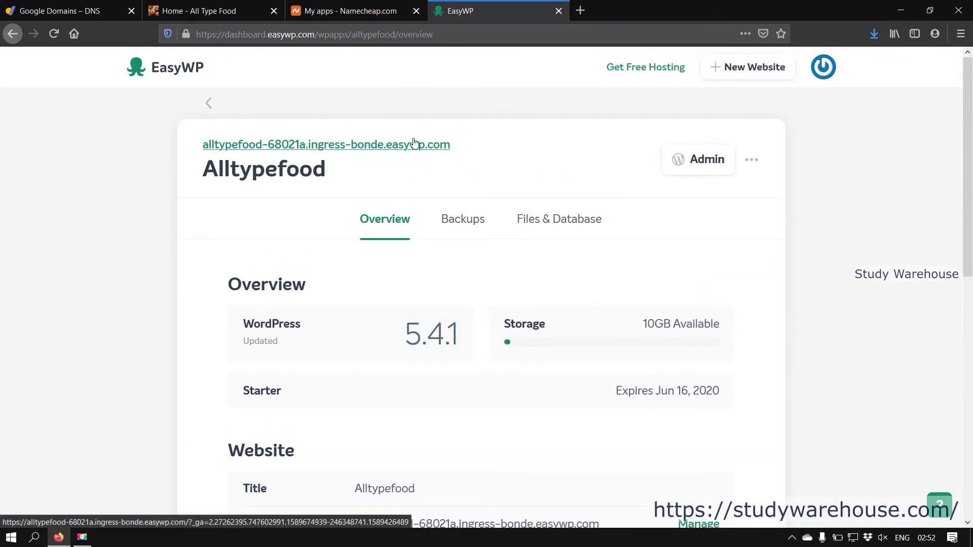
# Step: Open the live Alltypefood site, then the WordPress admin dashboard from the EasyWP overview
pyautogui.click(376, 147)
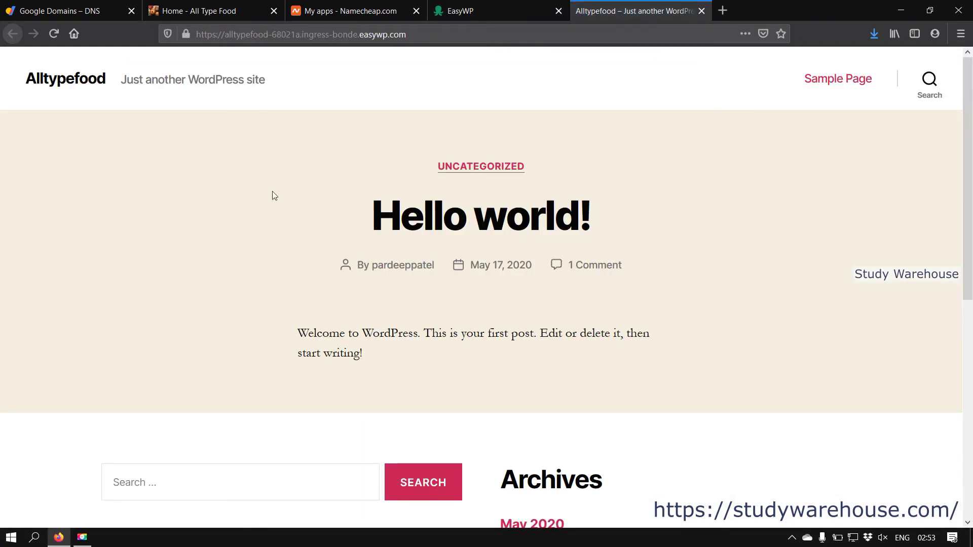
pyautogui.click(200, 33)
pyautogui.click(920, 234)
pyautogui.scroll(-1, 779, 371)
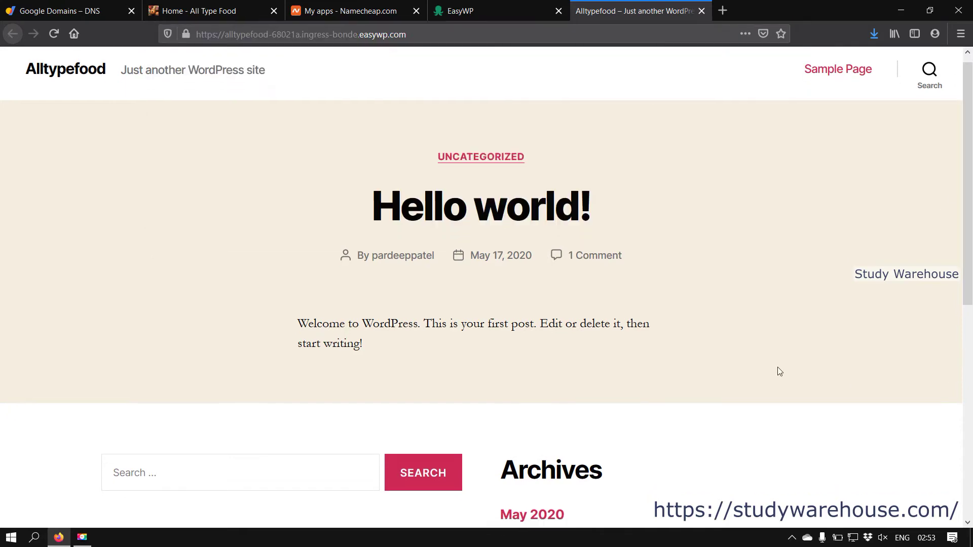
pyautogui.scroll(-6, 779, 371)
pyautogui.scroll(7, 780, 371)
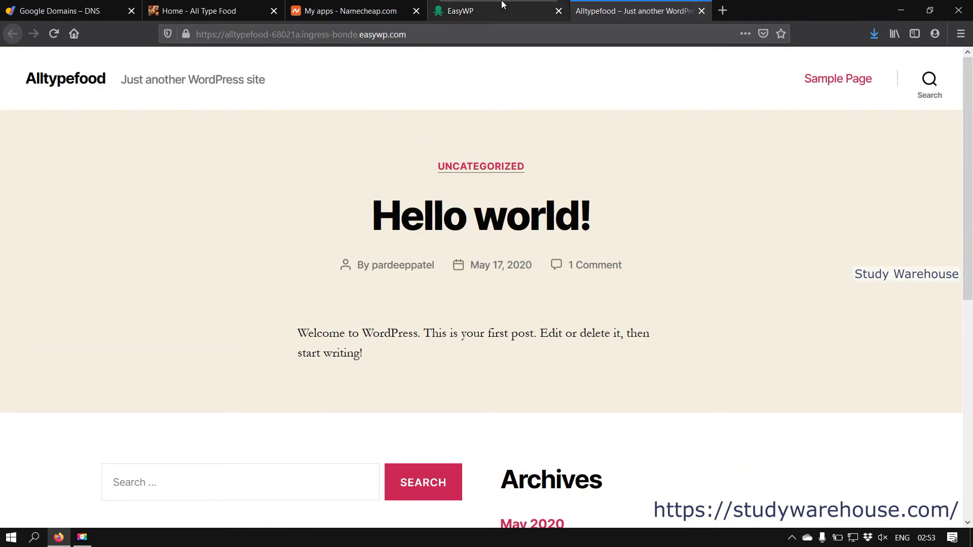
pyautogui.click(503, 6)
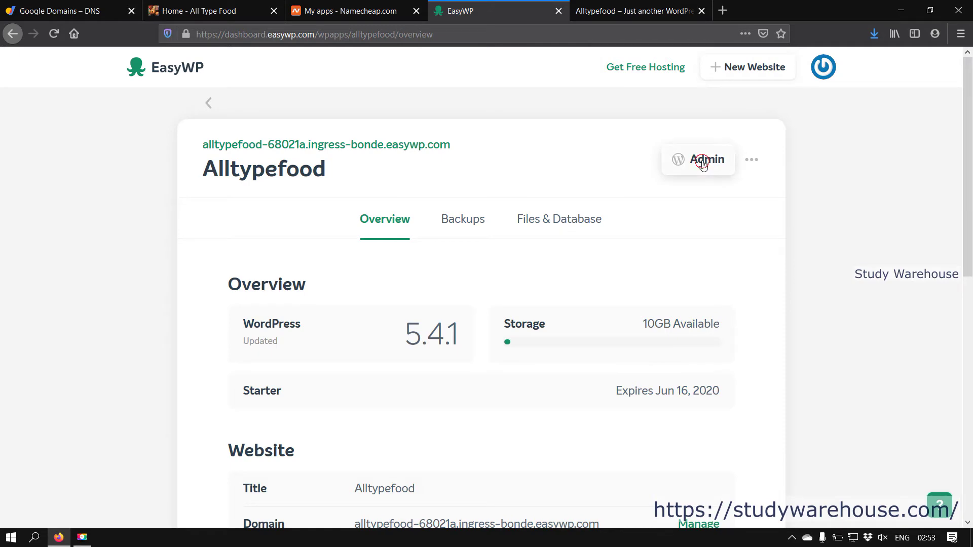
pyautogui.click(702, 165)
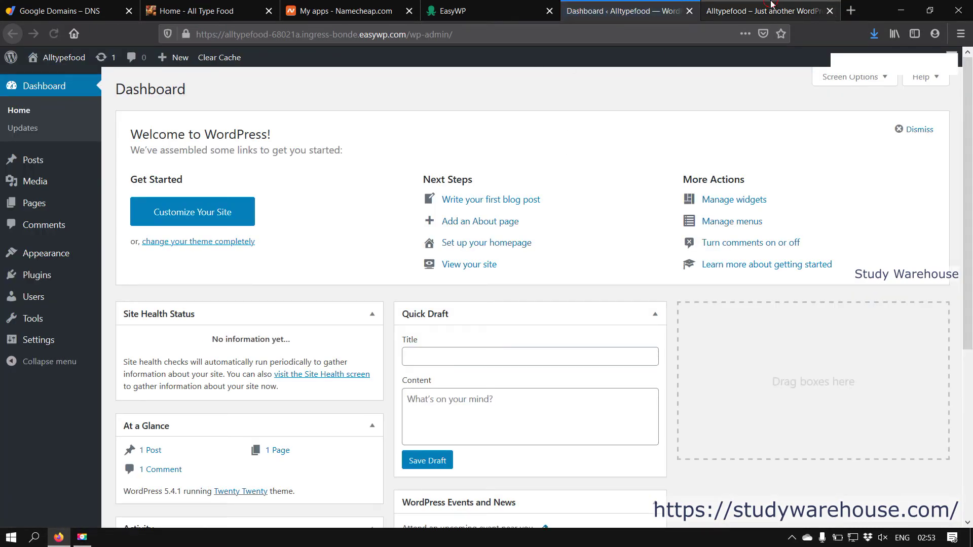
# Step: Load the admin dashboard by appending /wp-admin to the live site's address
pyautogui.click(763, 10)
pyautogui.click(617, 7)
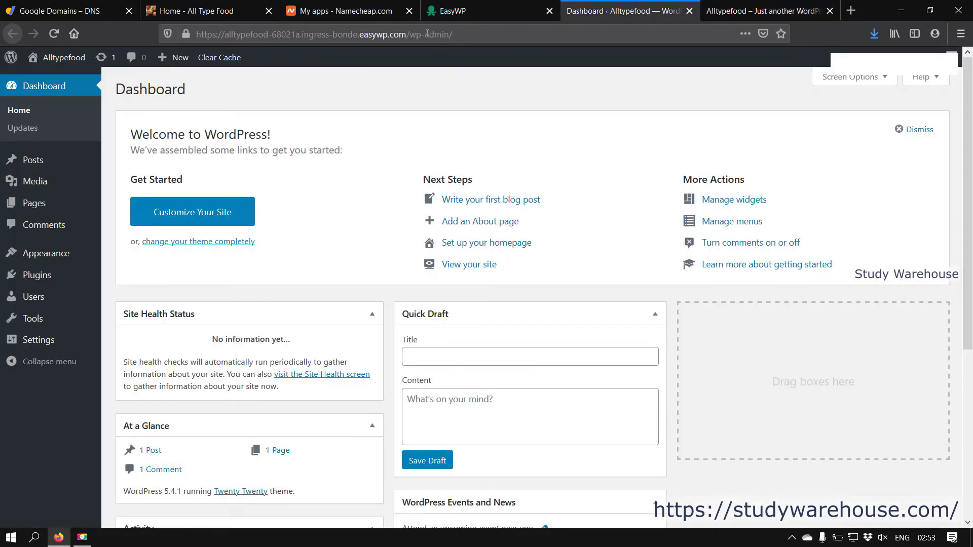
pyautogui.moveTo(411, 34); pyautogui.dragTo(453, 34)
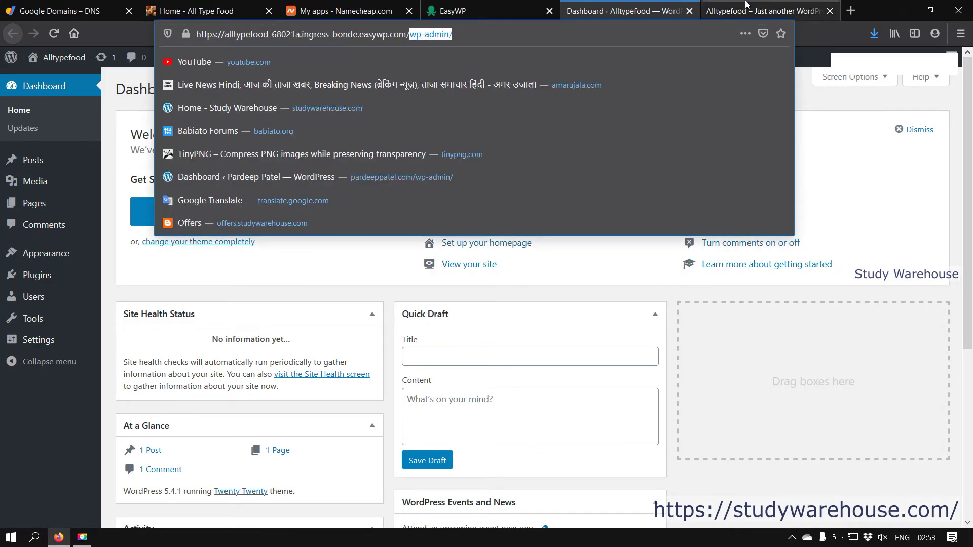
pyautogui.hotkey('ctrl', 'Tab')
pyautogui.click(435, 34)
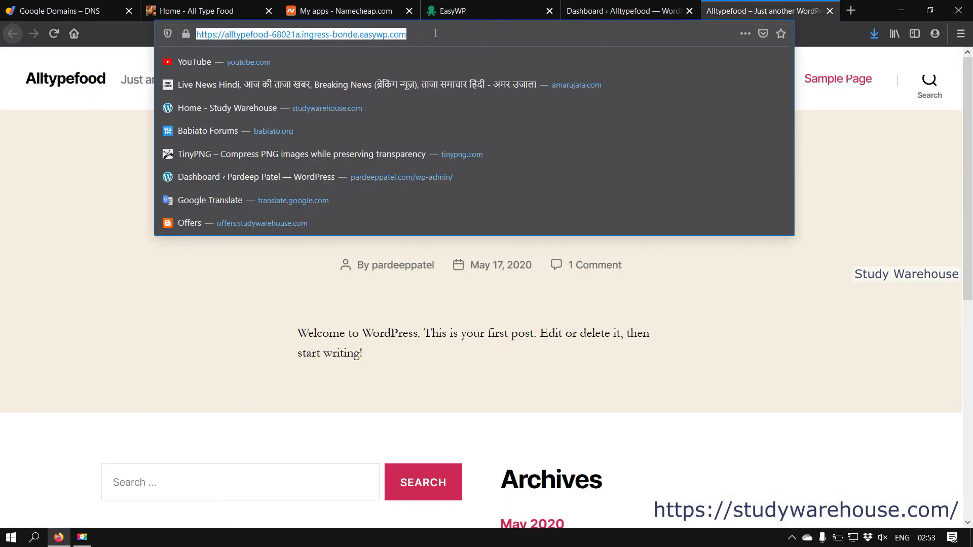
pyautogui.click(435, 32)
pyautogui.write('/')
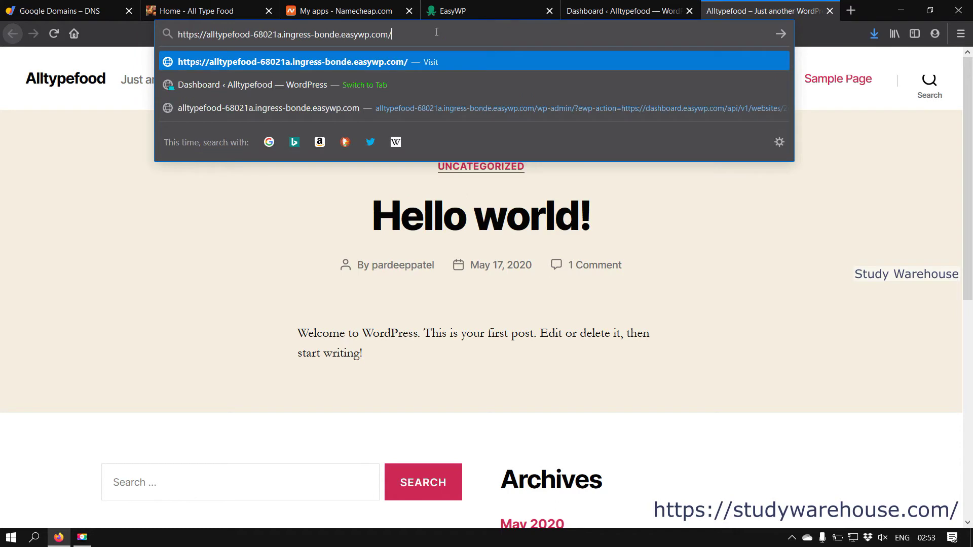
pyautogui.write('wp-admin/')
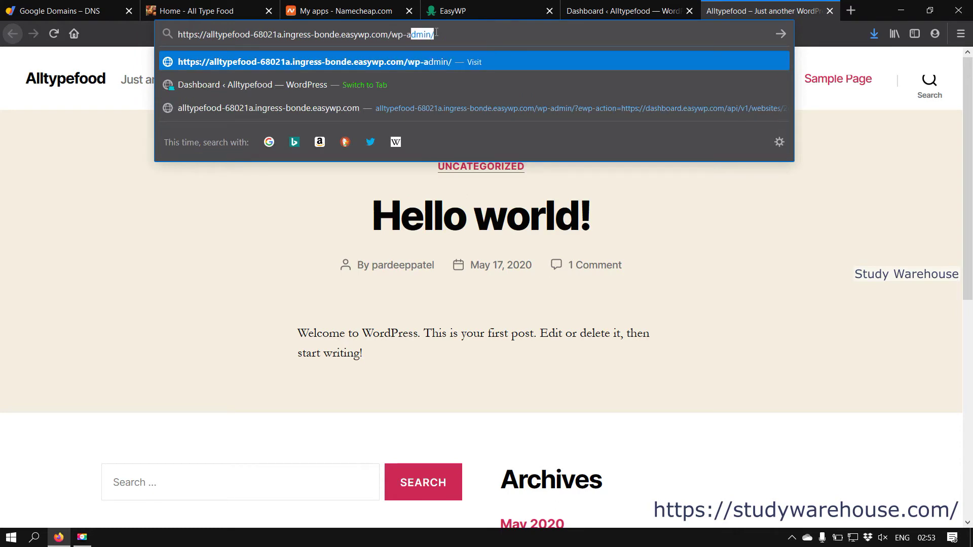
pyautogui.press('Return')
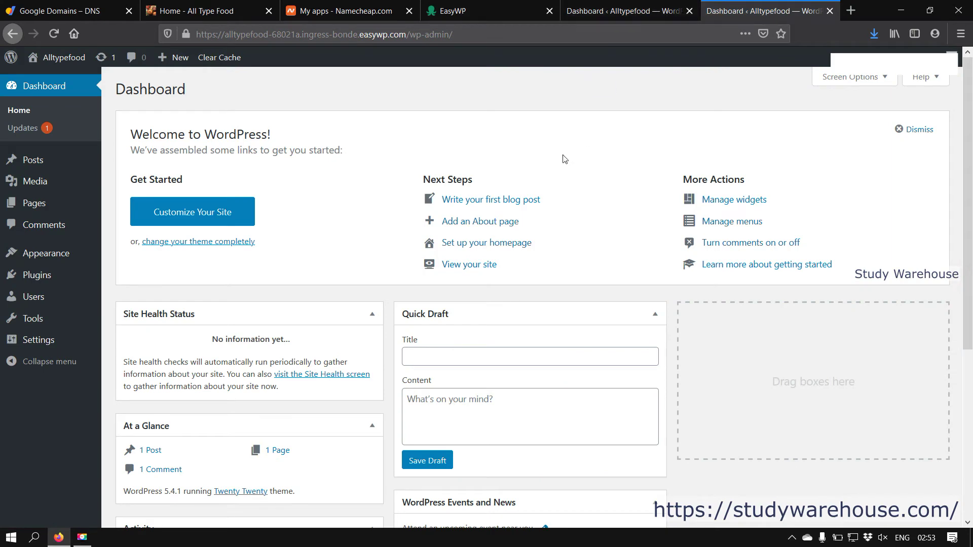
# Step: Close the duplicate dashboard tabs and open the live Alltypefood site in its own tab
pyautogui.click(623, 10)
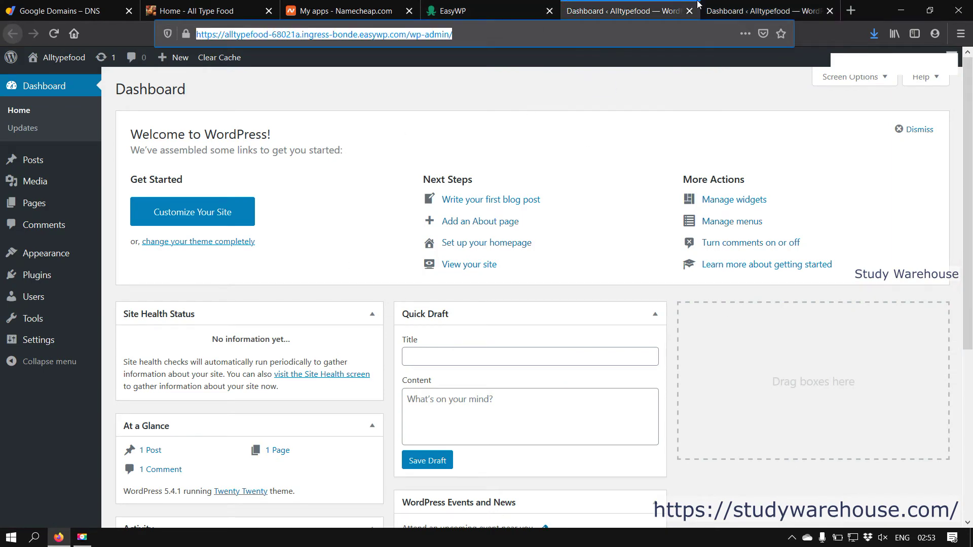
pyautogui.click(729, 5)
pyautogui.click(663, 6)
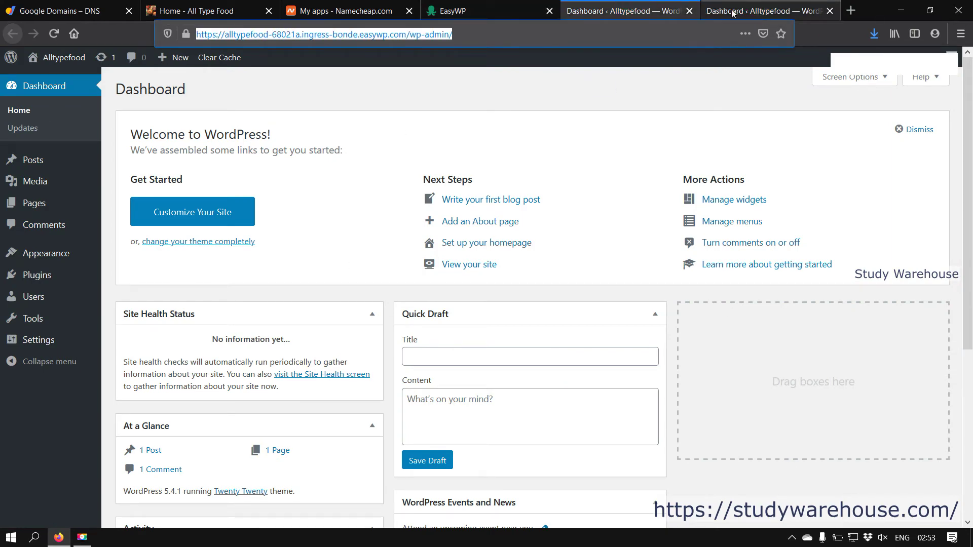
pyautogui.click(689, 11)
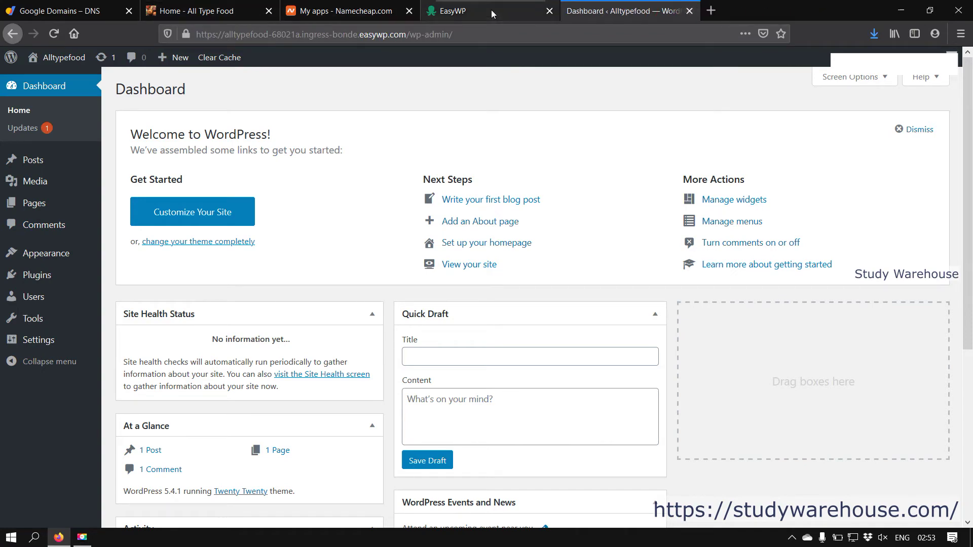
pyautogui.click(491, 14)
pyautogui.click(374, 145)
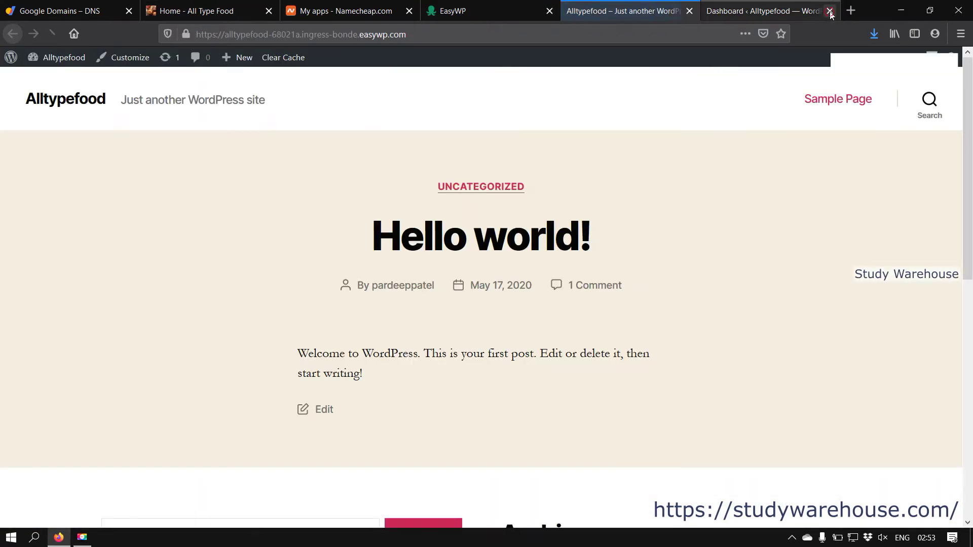
pyautogui.click(830, 11)
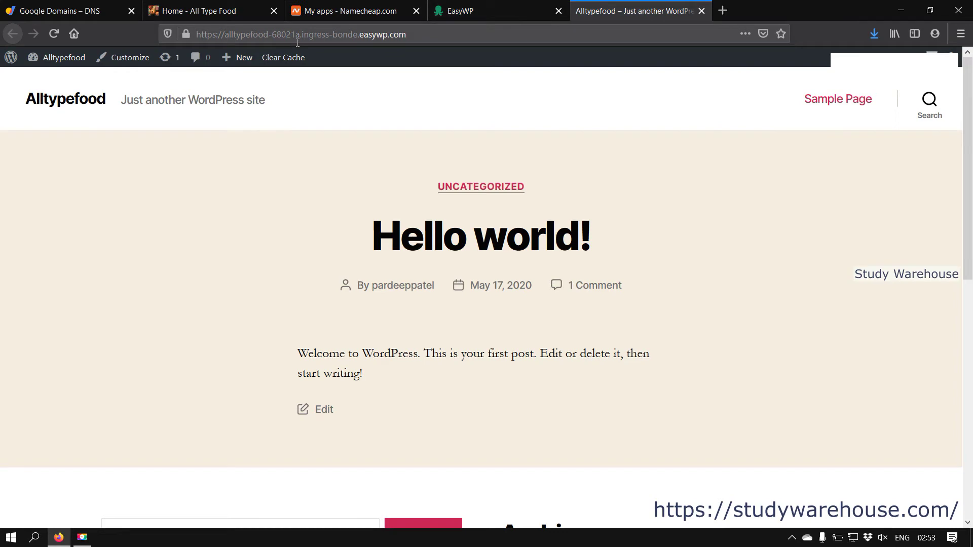
pyautogui.click(64, 11)
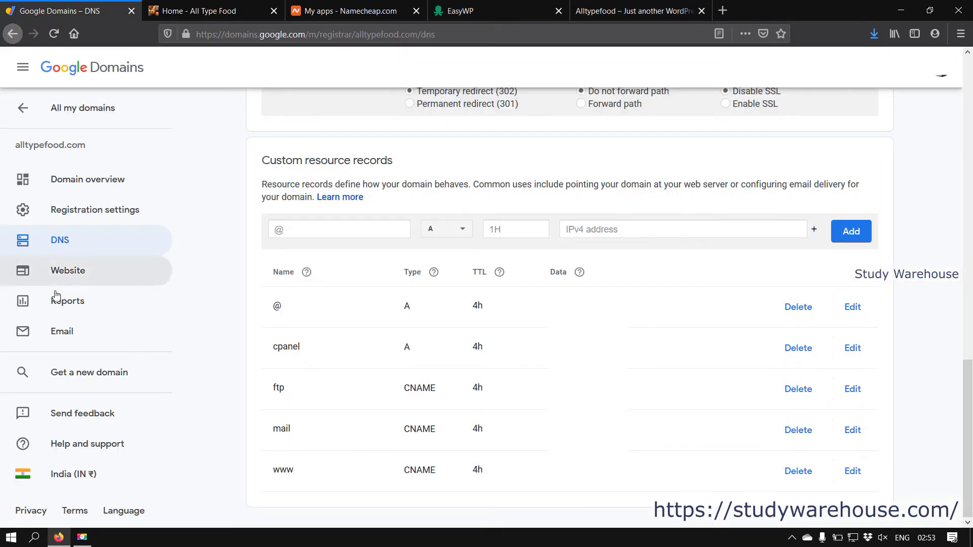
pyautogui.click(214, 12)
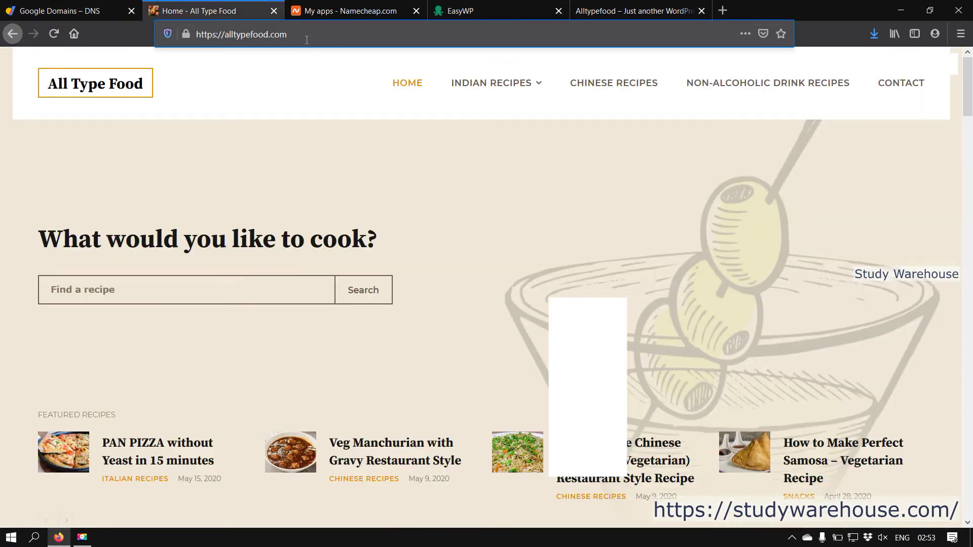
pyautogui.click(607, 10)
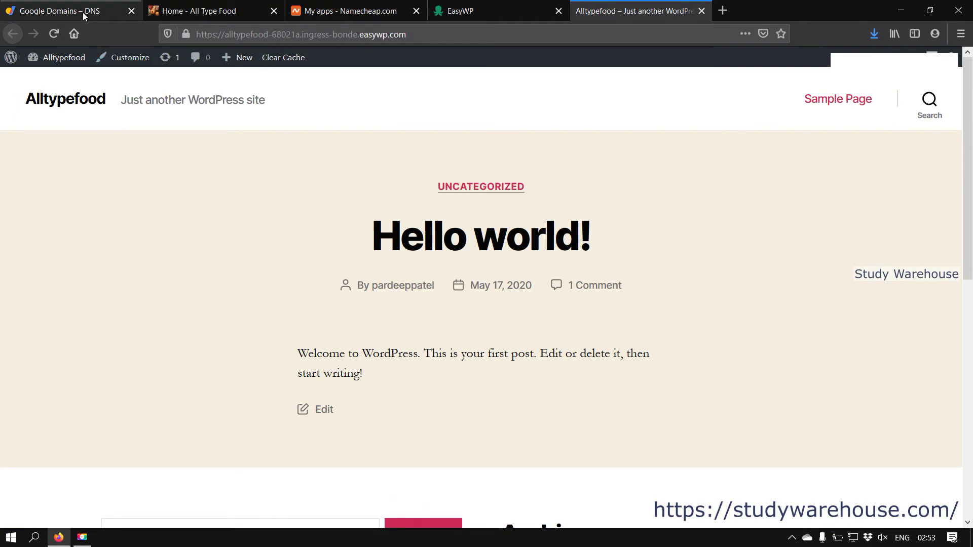
# Step: Open Change Domain via Manage beside Domain and select 'Domain on Namecheap'
pyautogui.click(502, 13)
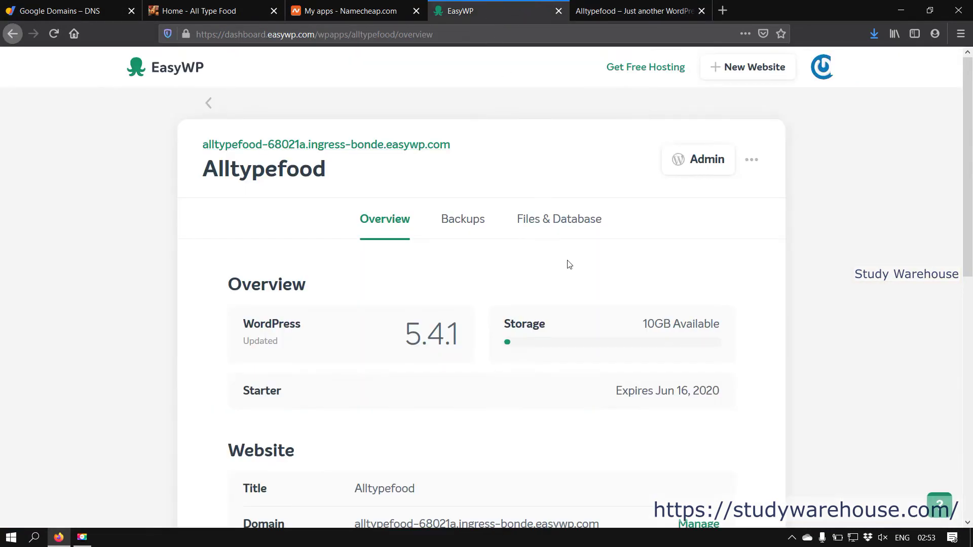
pyautogui.scroll(-6, 595, 304)
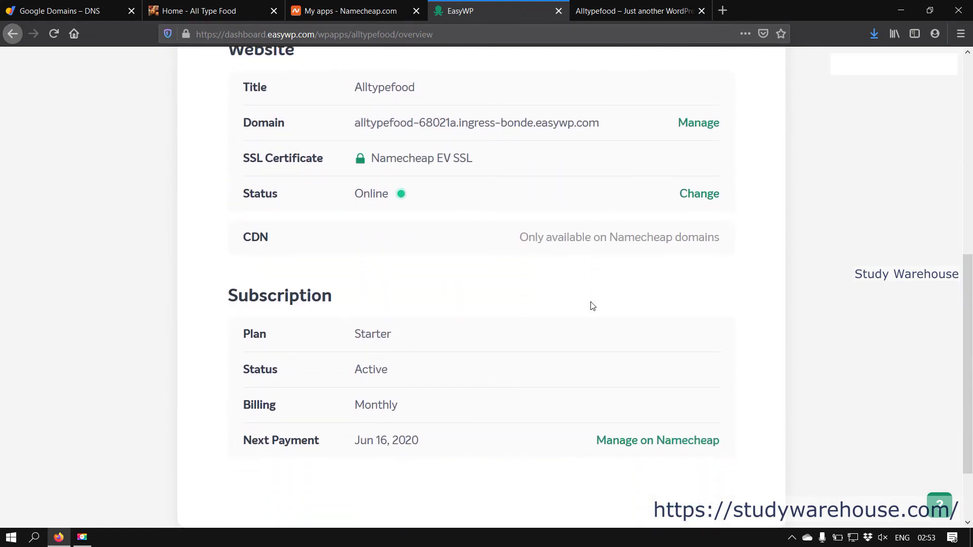
pyautogui.scroll(3, 590, 304)
pyautogui.scroll(2, 691, 238)
pyautogui.scroll(3, 694, 234)
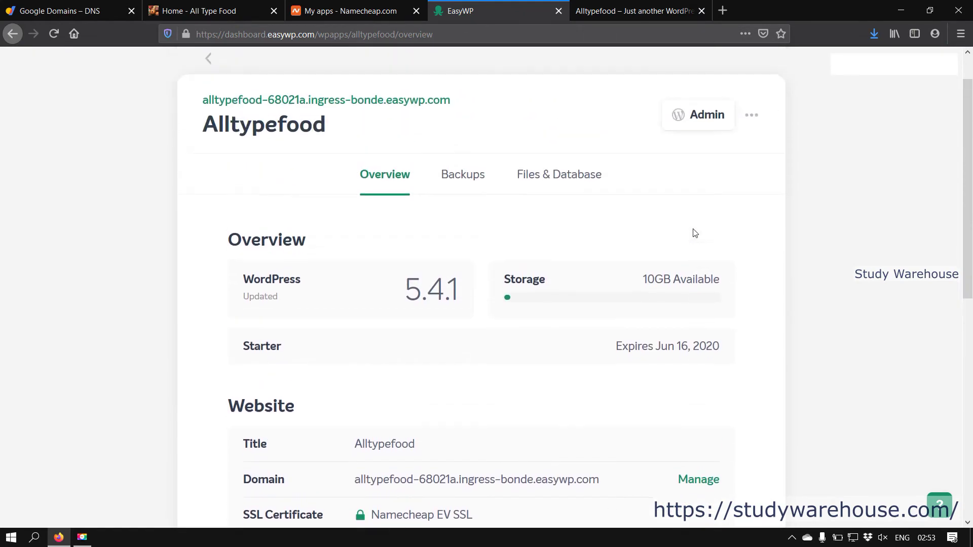
pyautogui.scroll(-8, 546, 332)
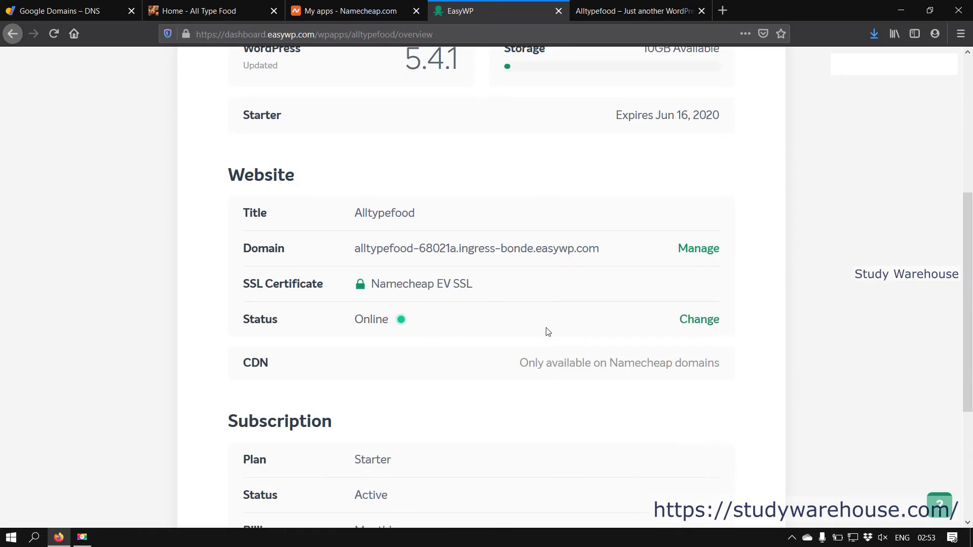
pyautogui.scroll(4, 714, 256)
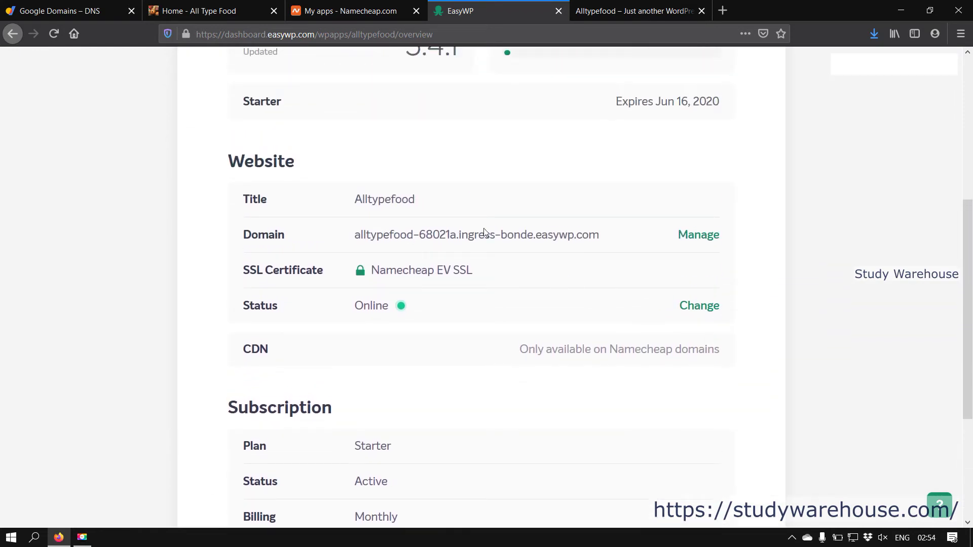
pyautogui.click(704, 236)
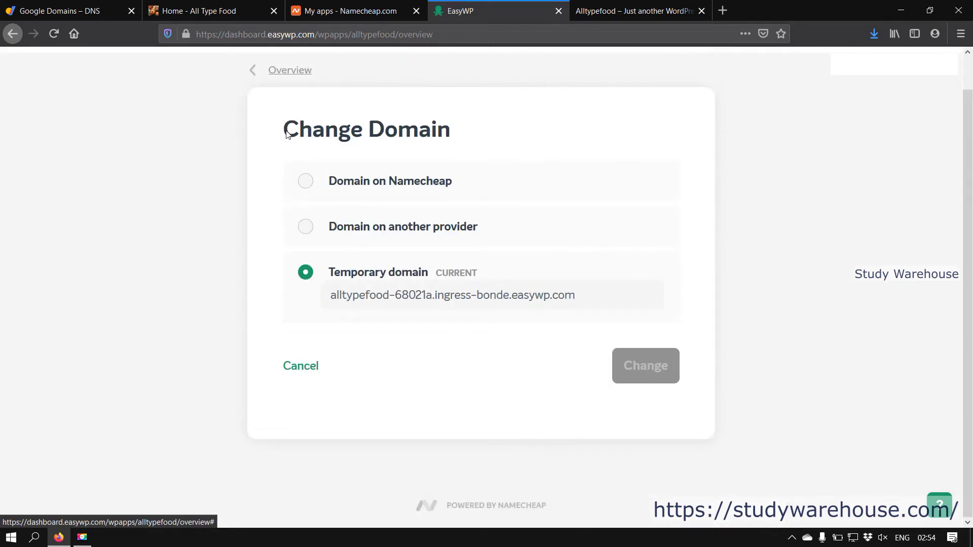
pyautogui.moveTo(282, 124); pyautogui.dragTo(450, 133)
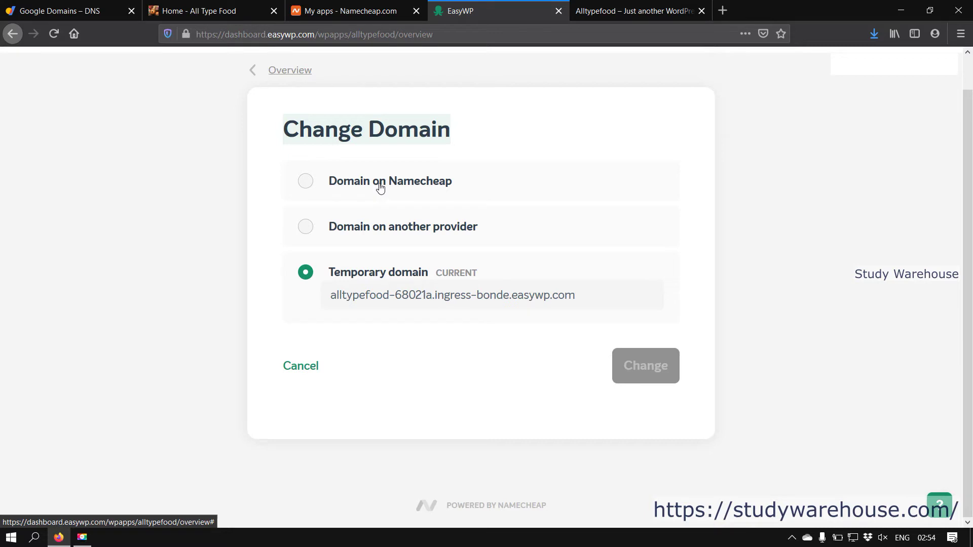
pyautogui.click(307, 182)
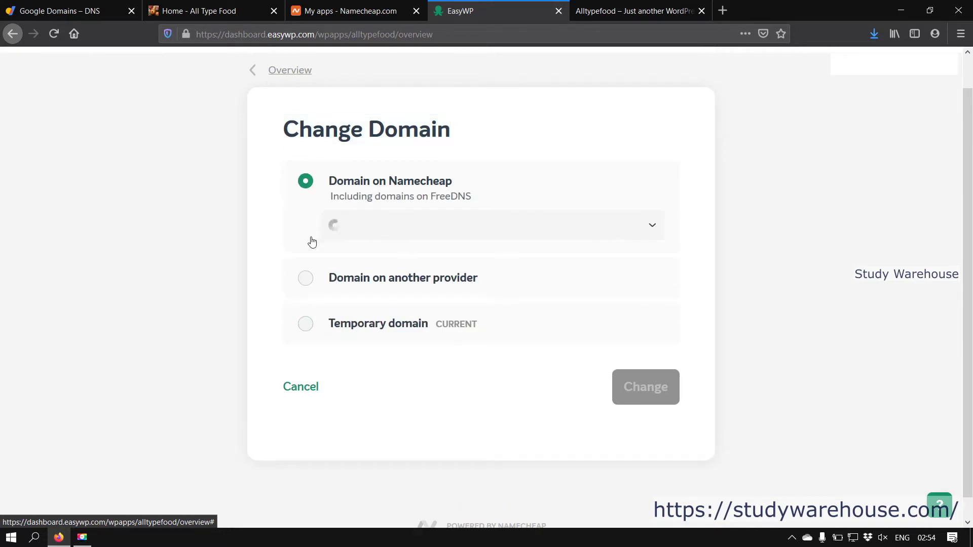
# Step: Switch to 'Domain on another provider' and type alltypefood.com as the domain
pyautogui.click(305, 279)
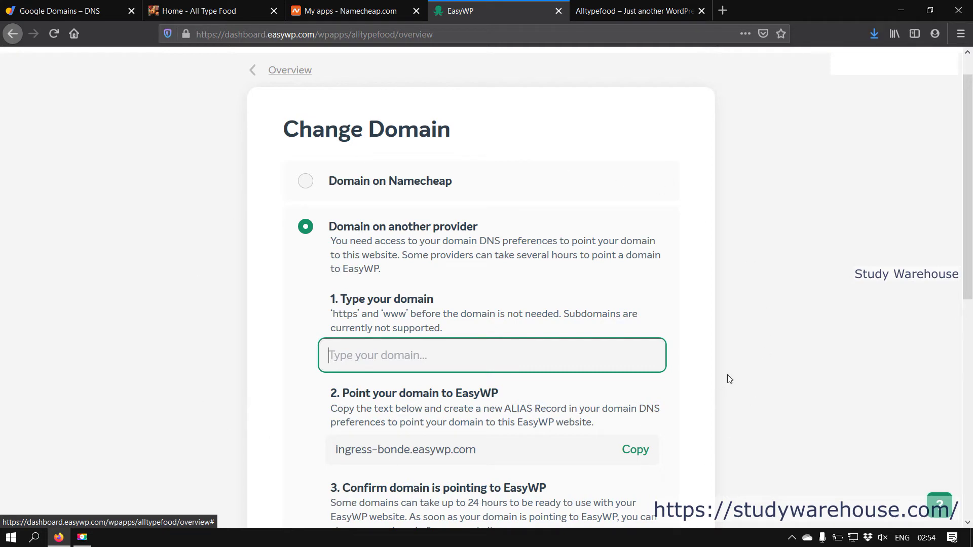
pyautogui.scroll(-1, 730, 370)
pyautogui.scroll(-2, 732, 374)
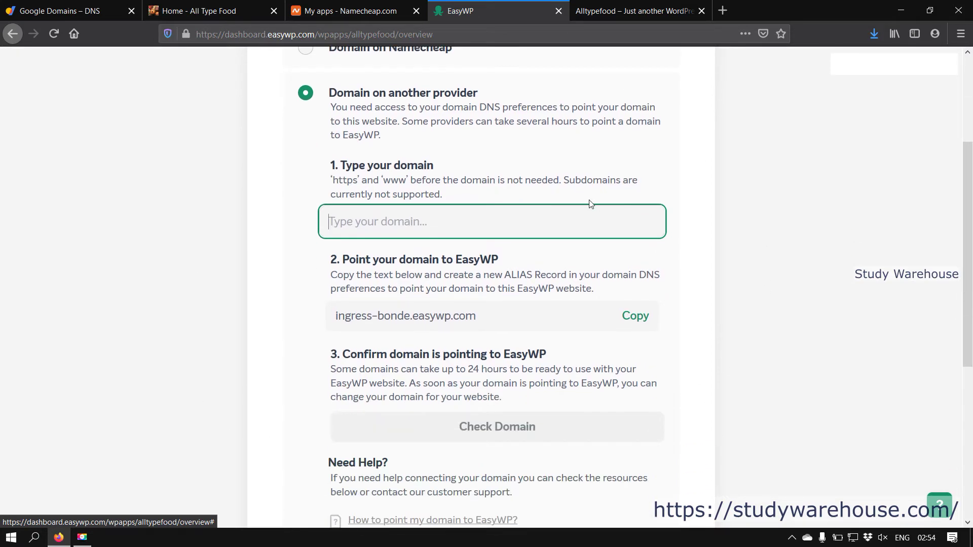
pyautogui.scroll(1, 590, 203)
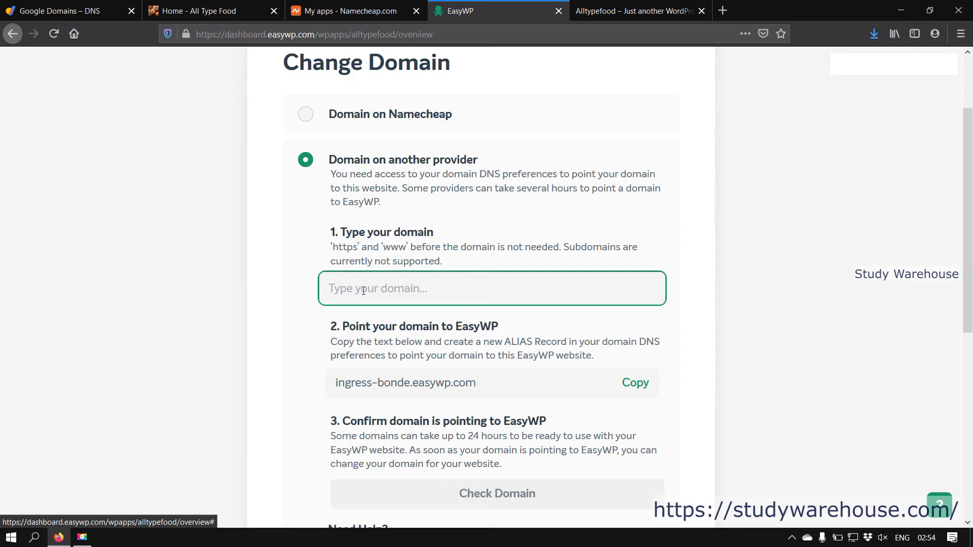
pyautogui.write('alltypef')
pyautogui.write('ood.com')
pyautogui.scroll(-3, 464, 312)
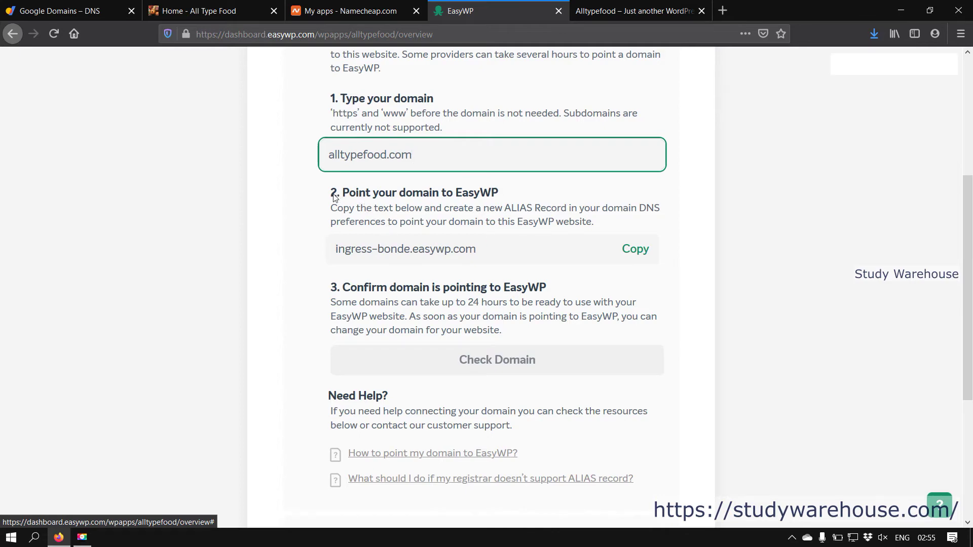
pyautogui.click(354, 158)
# Step: Confirm alltypefood.com and note ingress-bonde.easywp.com as the ALIAS record target
pyautogui.click(334, 255)
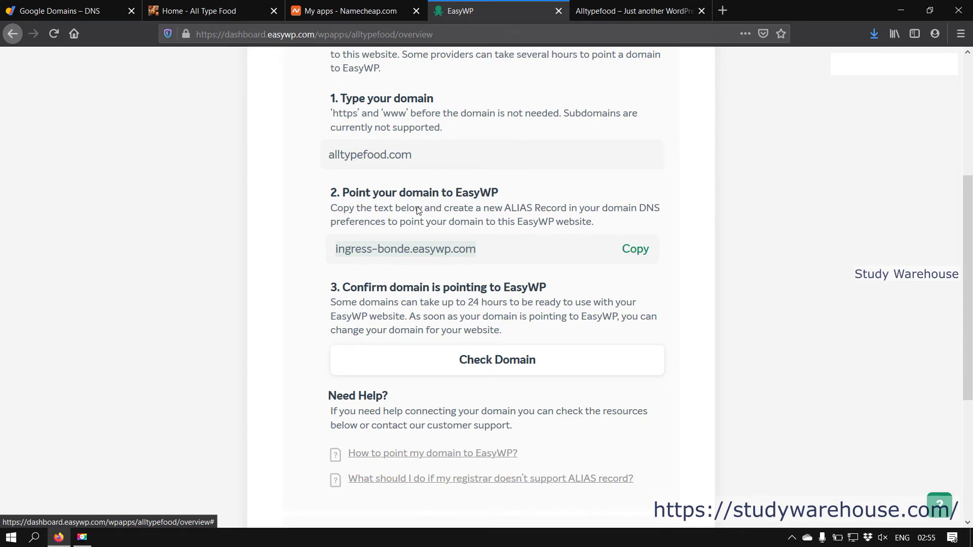
pyautogui.click(413, 156)
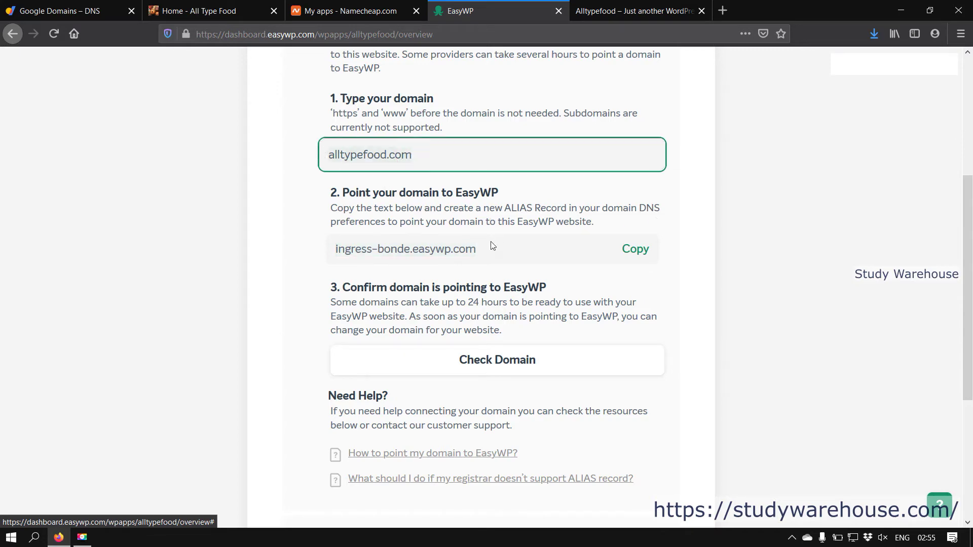
pyautogui.moveTo(478, 247); pyautogui.dragTo(336, 254)
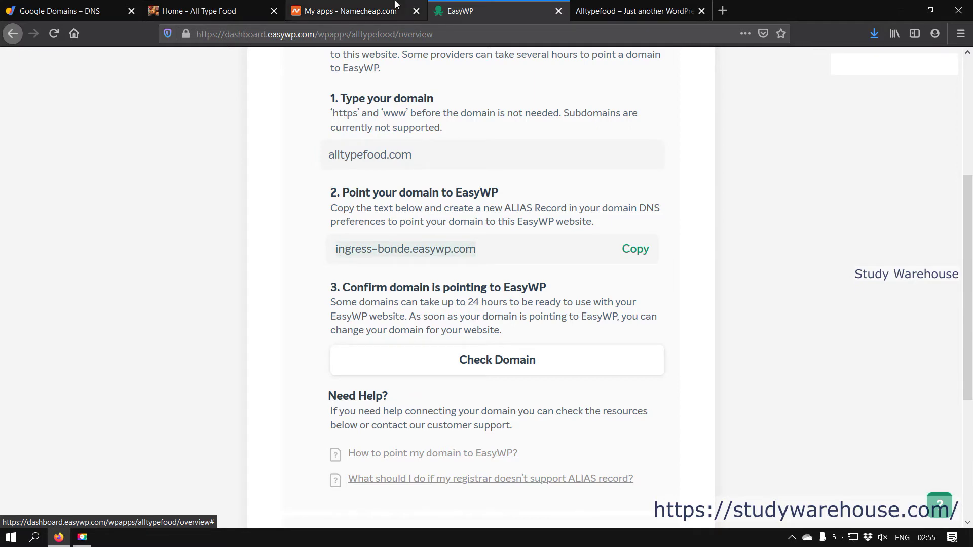
pyautogui.click(639, 10)
pyautogui.moveTo(302, 33); pyautogui.dragTo(424, 27)
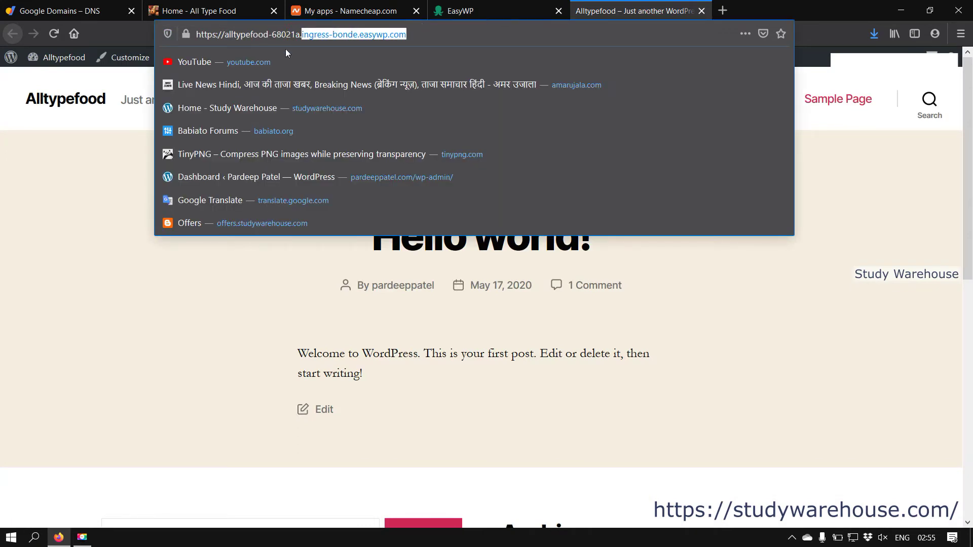
pyautogui.click(303, 34)
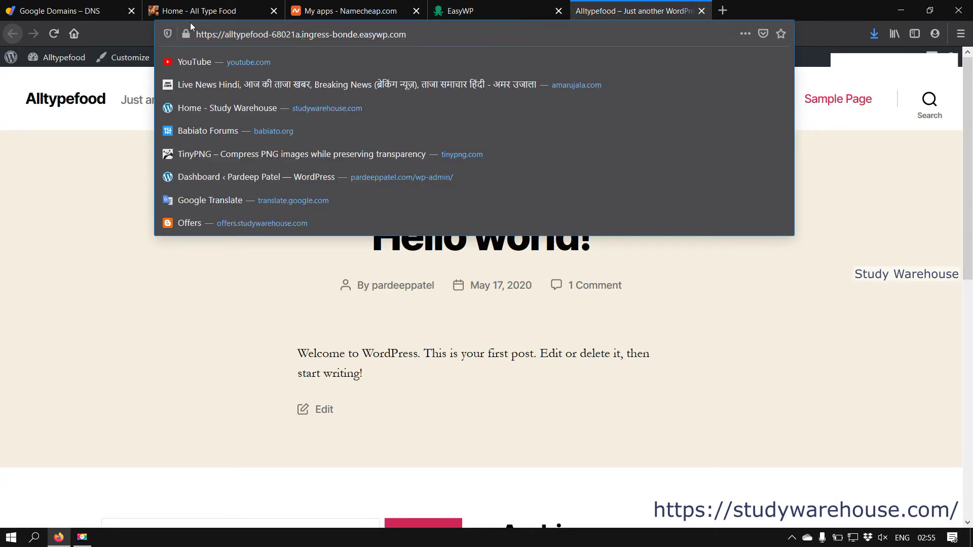
pyautogui.moveTo(302, 34); pyautogui.dragTo(410, 31)
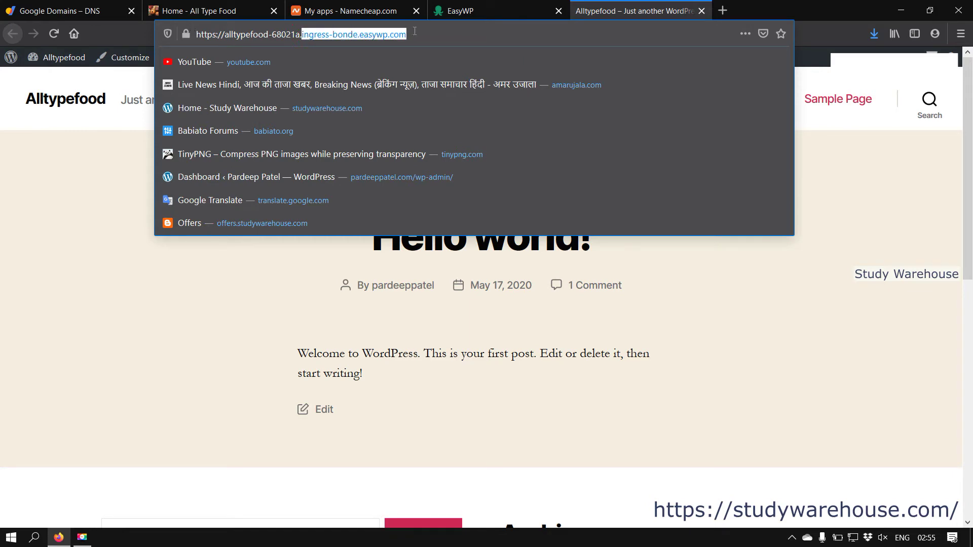
pyautogui.click(494, 8)
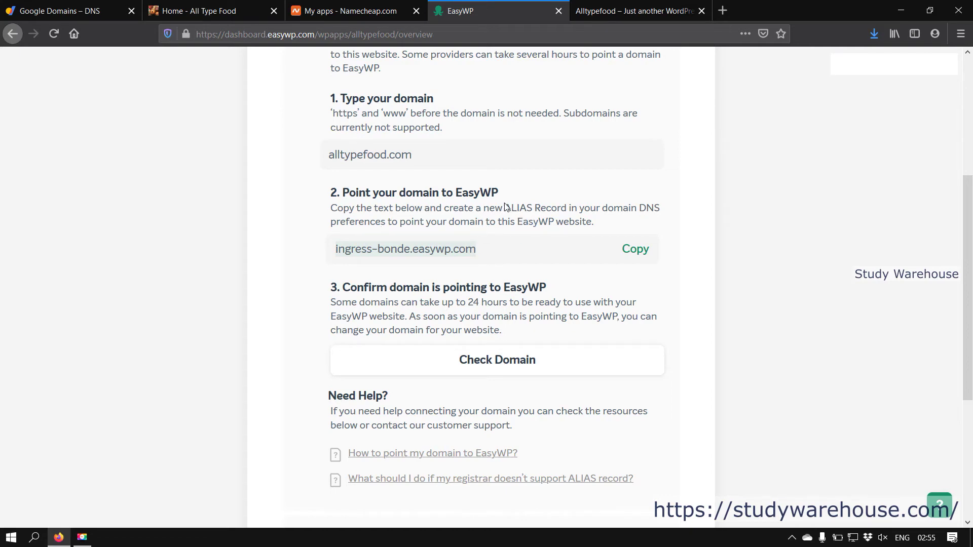
pyautogui.moveTo(505, 209); pyautogui.dragTo(647, 208)
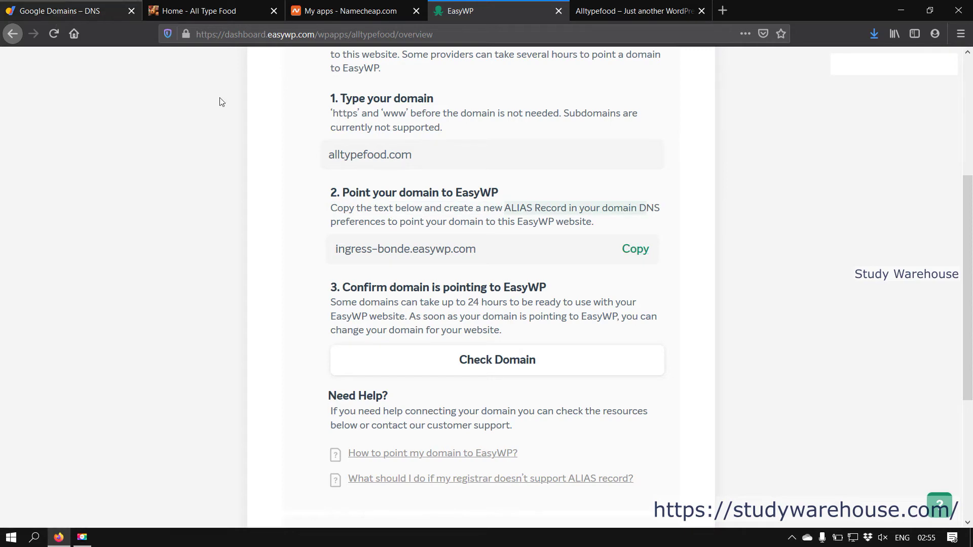
# Step: Set the new Google Domains custom record's type to CNAME and start on its domain field
pyautogui.click(71, 11)
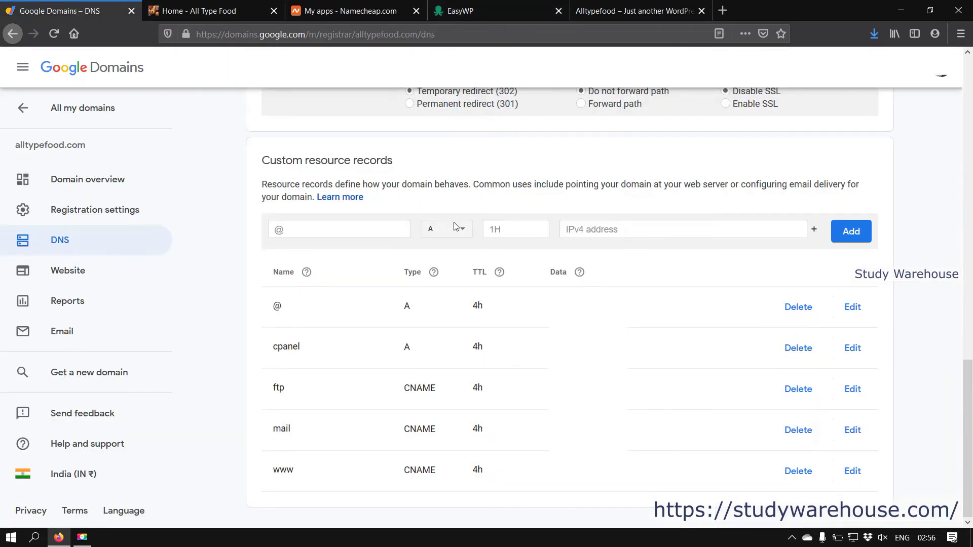
pyautogui.click(458, 238)
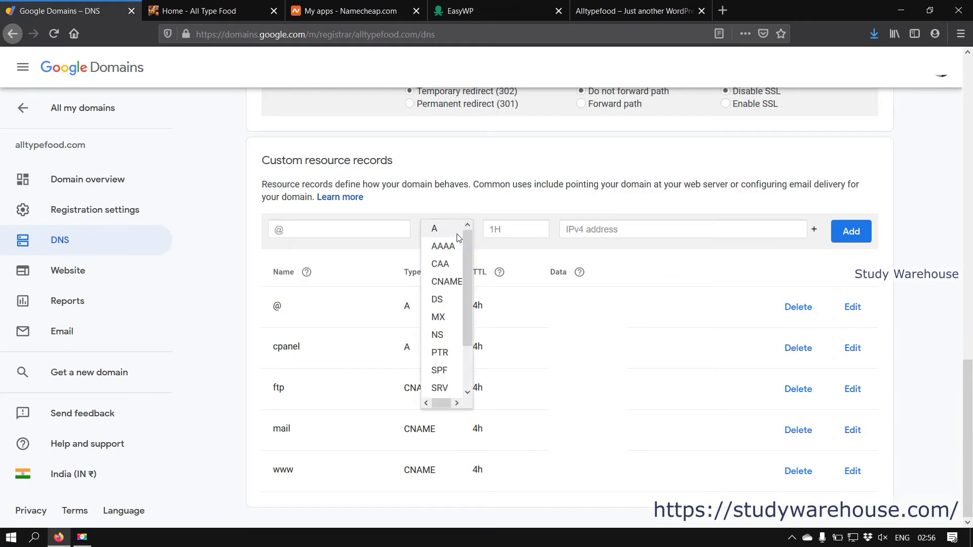
pyautogui.click(454, 283)
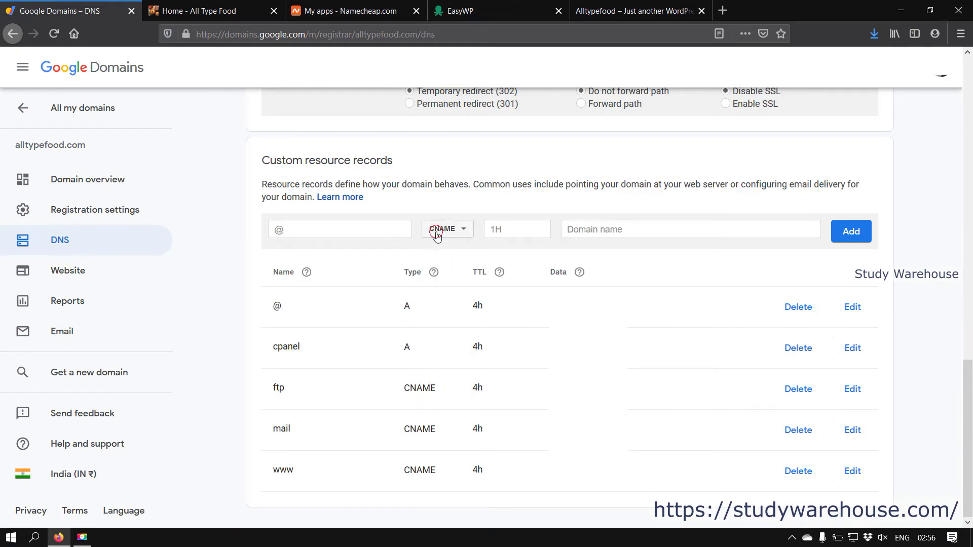
pyautogui.click(437, 236)
pyautogui.click(609, 236)
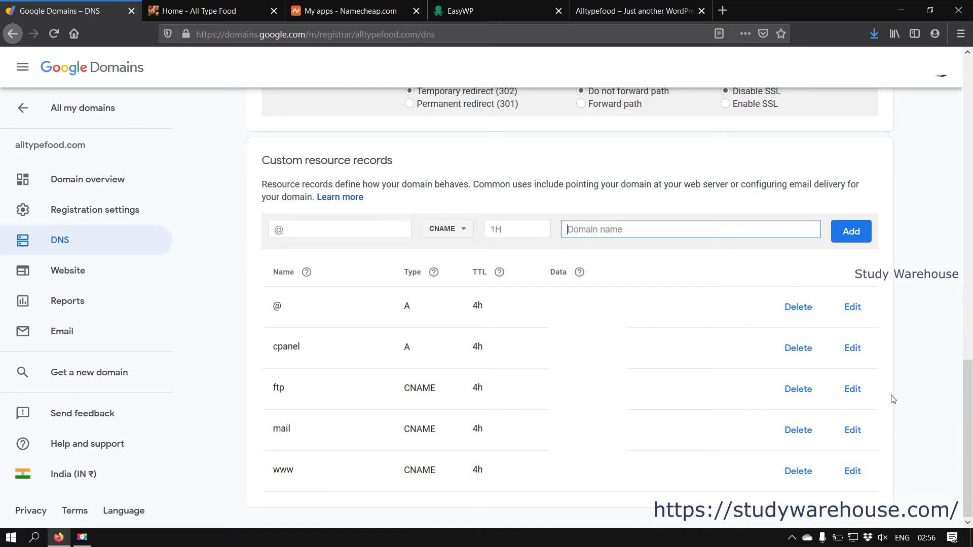
# Step: Cross-check the WordPress site and EasyWP domain instructions, then go to Namecheap's My Apps
pyautogui.click(619, 4)
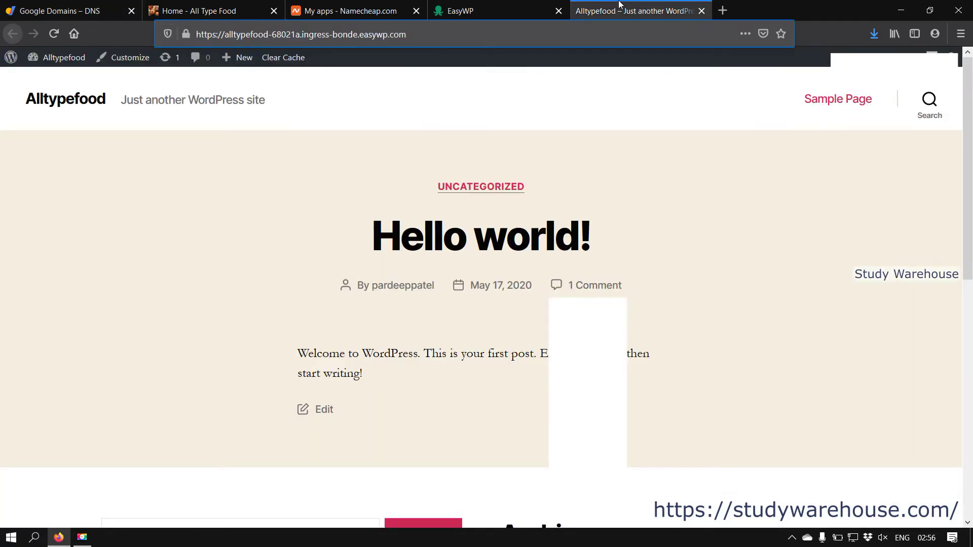
pyautogui.click(52, 6)
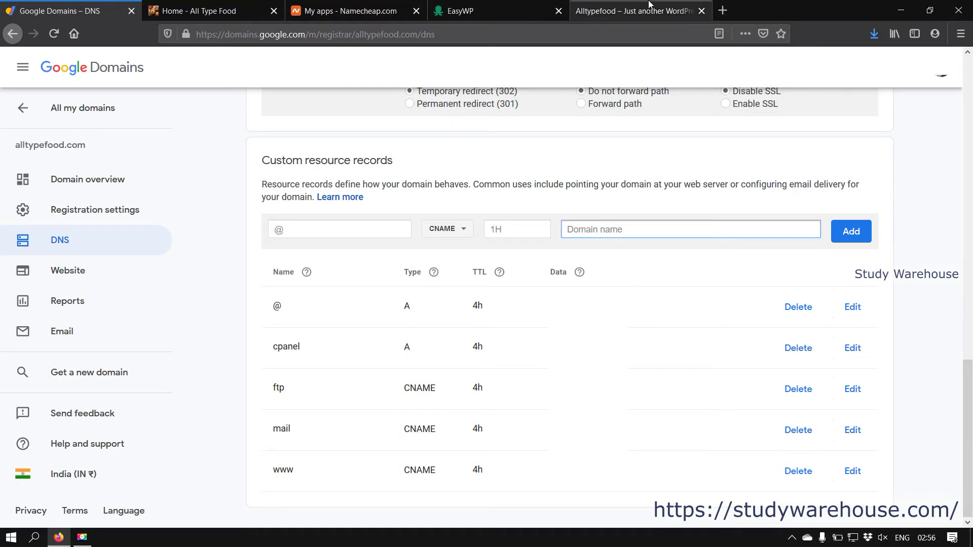
pyautogui.click(651, 5)
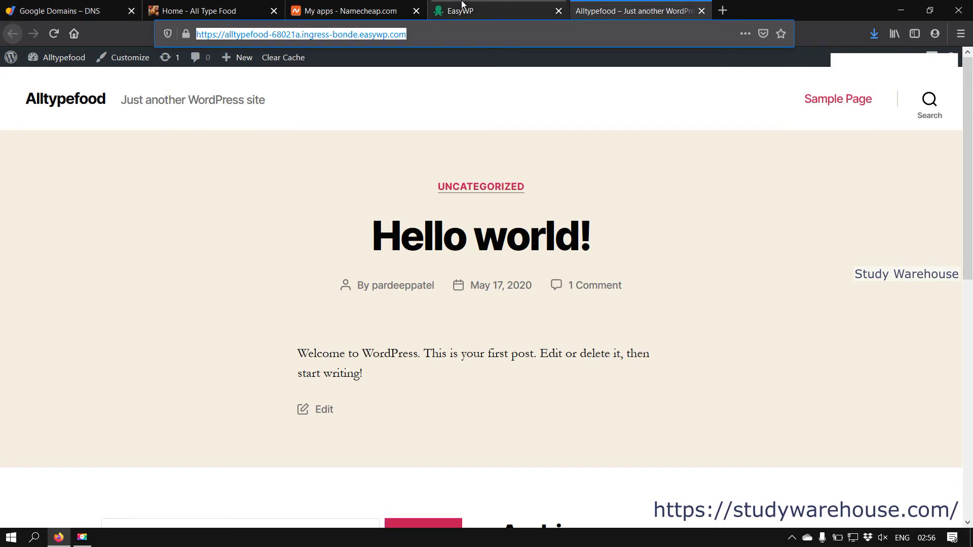
pyautogui.click(476, 7)
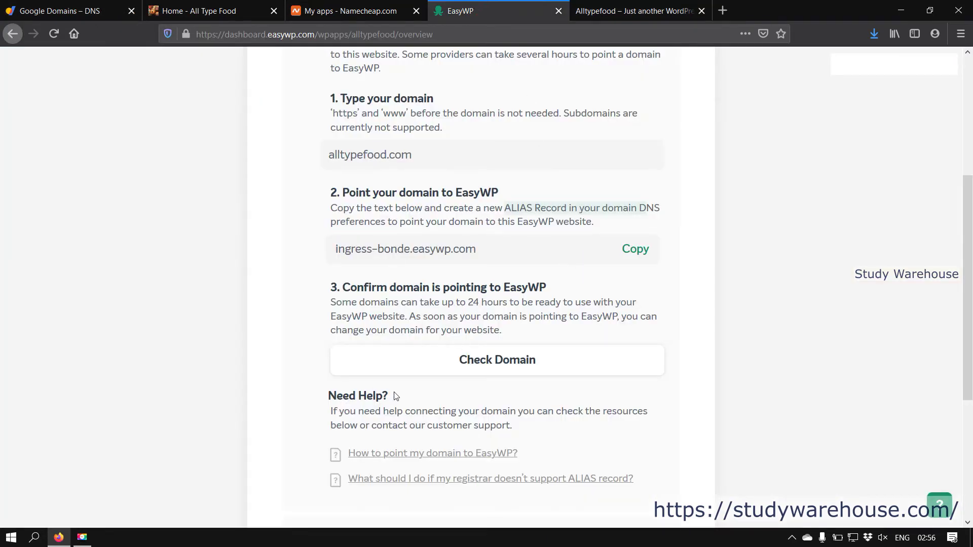
pyautogui.click(651, 4)
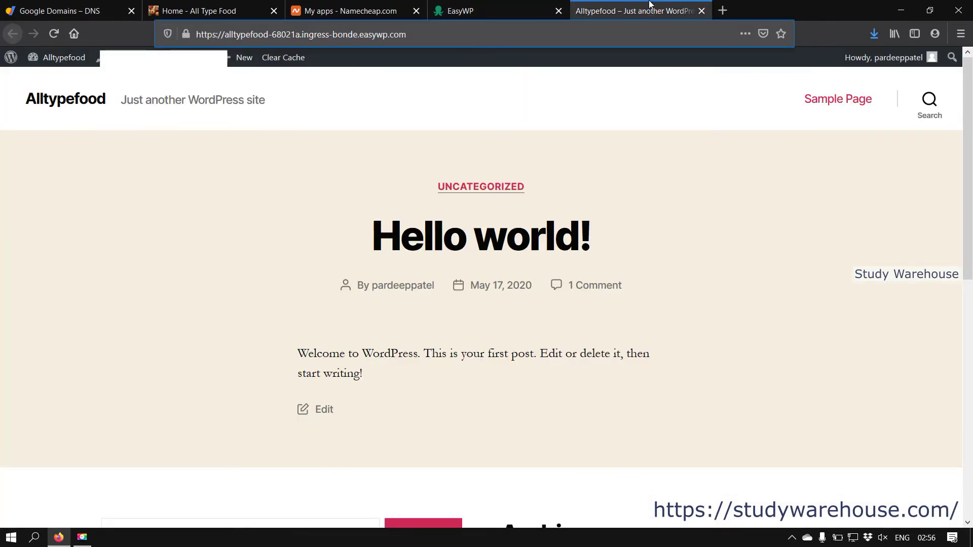
pyautogui.click(479, 7)
pyautogui.click(370, 5)
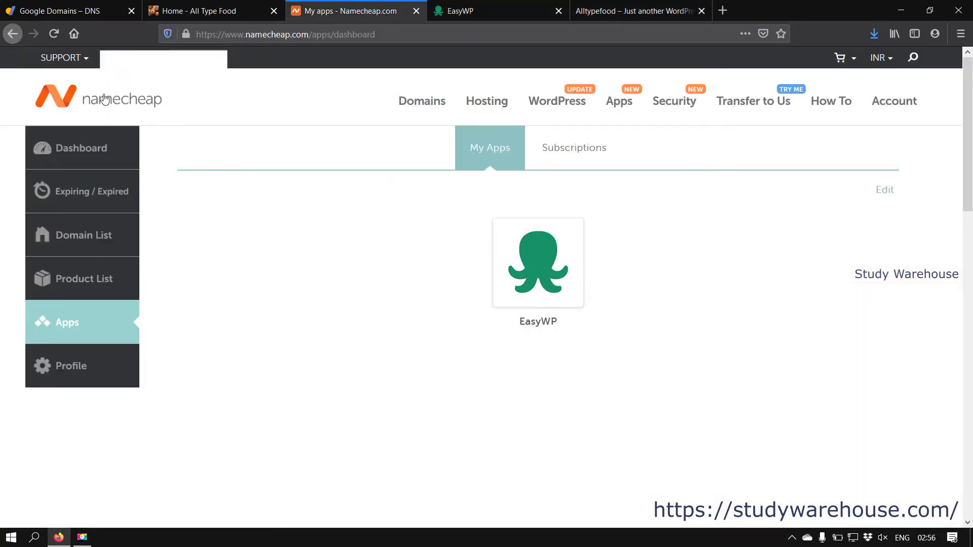
# Step: Load Namecheap's FreeDNS page from the Domains menu, then go back to the Google Domains DNS tab
pyautogui.moveTo(419, 101)
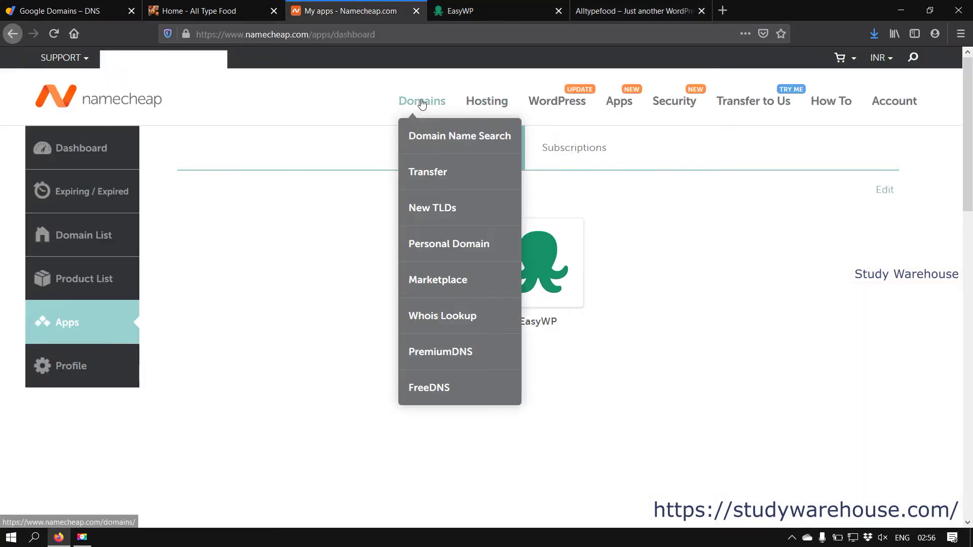
pyautogui.click(424, 389)
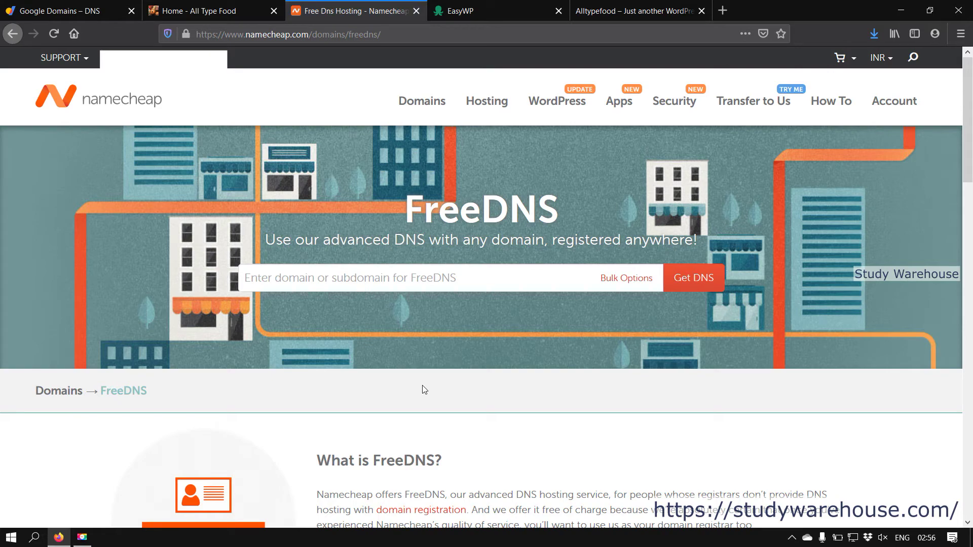
pyautogui.hotkey('ctrl', 'shift', 'Tab')
pyautogui.hotkey('ctrl', 'shift', 'Tab')
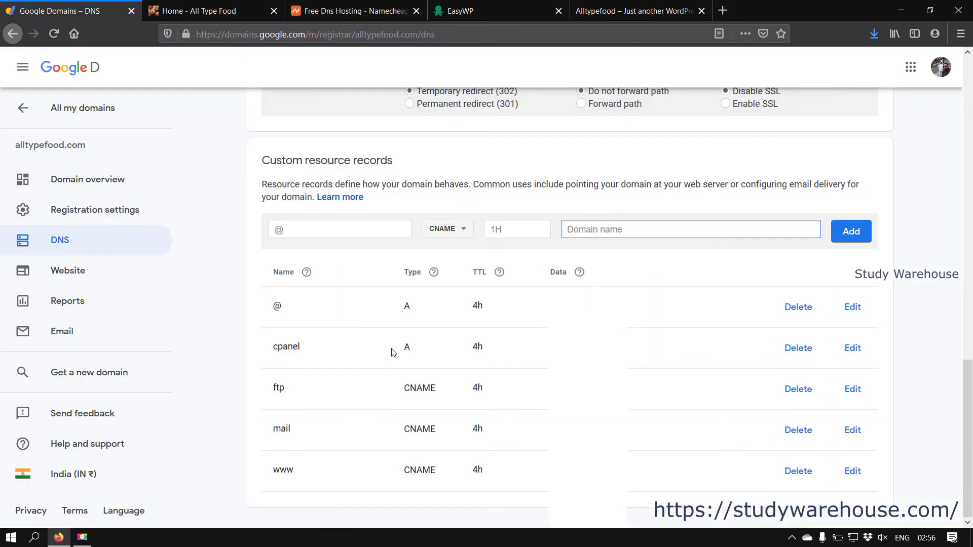
# Step: Review alltypefood.com's four Google Domains nameservers, then return to EasyWP's domain-pointing instructions
pyautogui.scroll(5, 400, 353)
pyautogui.scroll(10, 401, 353)
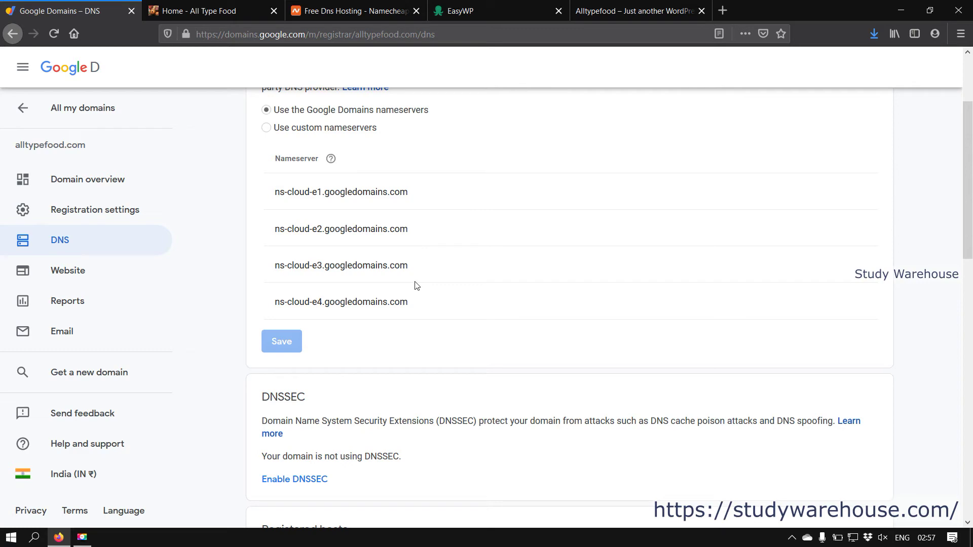
pyautogui.click(633, 11)
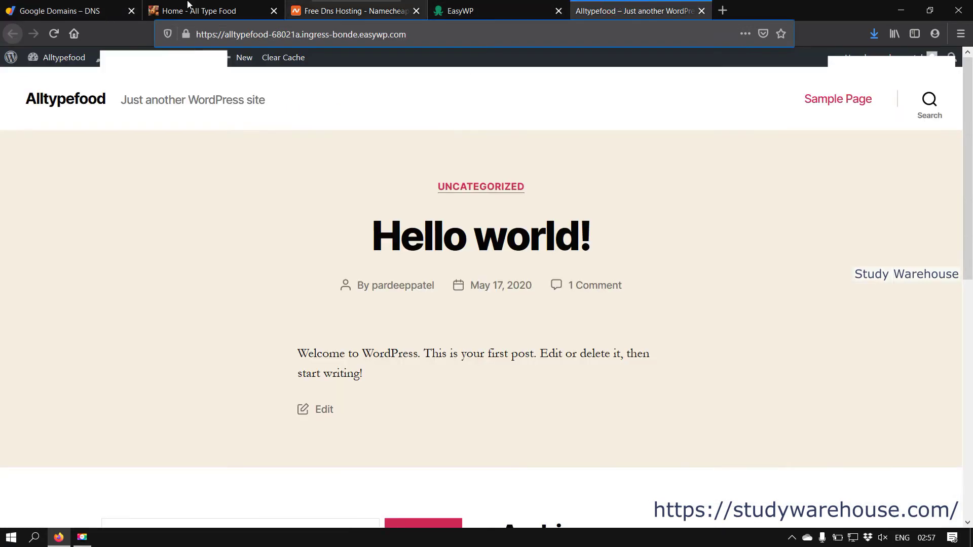
pyautogui.hotkey('ctrl', 'shift', 'Tab')
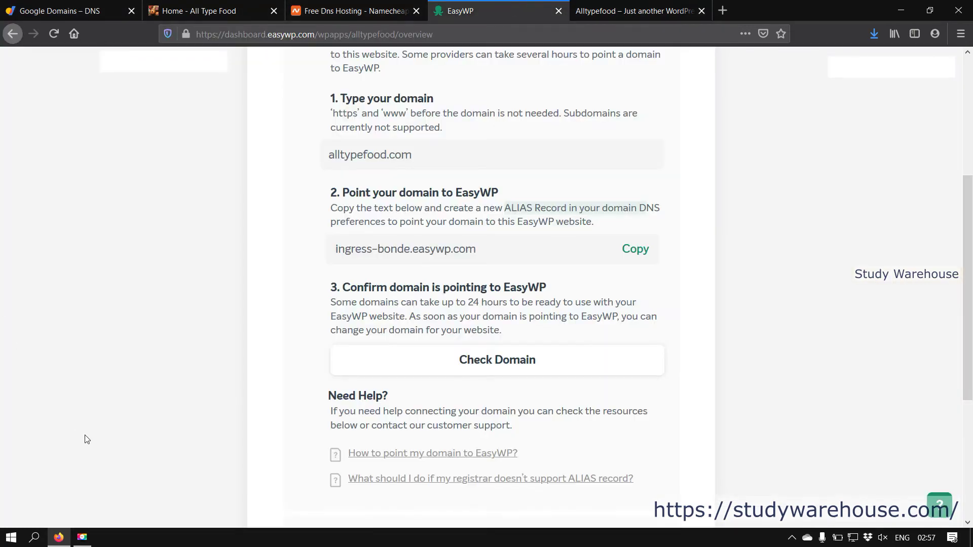
# Step: Recheck the alltypefood.com domain field in EasyWP, then move to the Namecheap FreeDNS tab
pyautogui.click(29, 5)
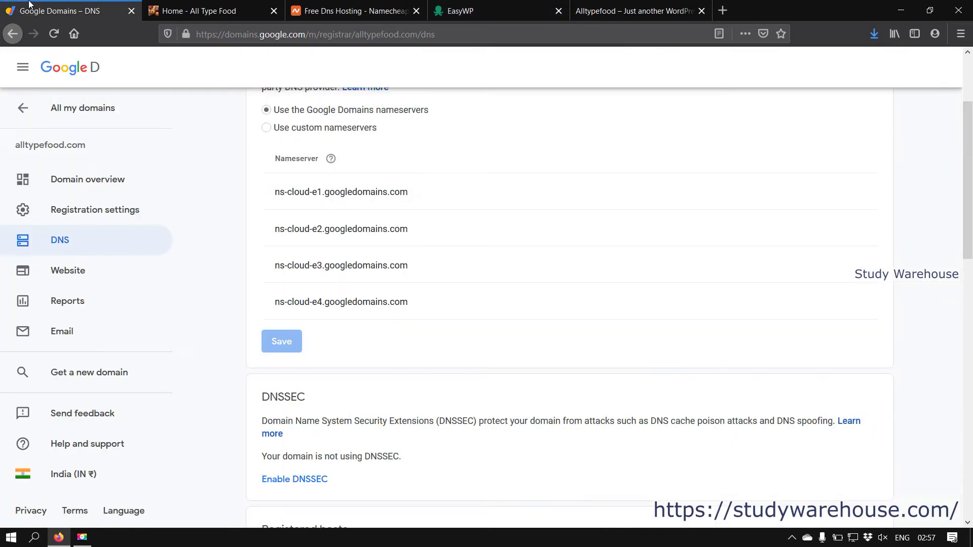
pyautogui.click(459, 11)
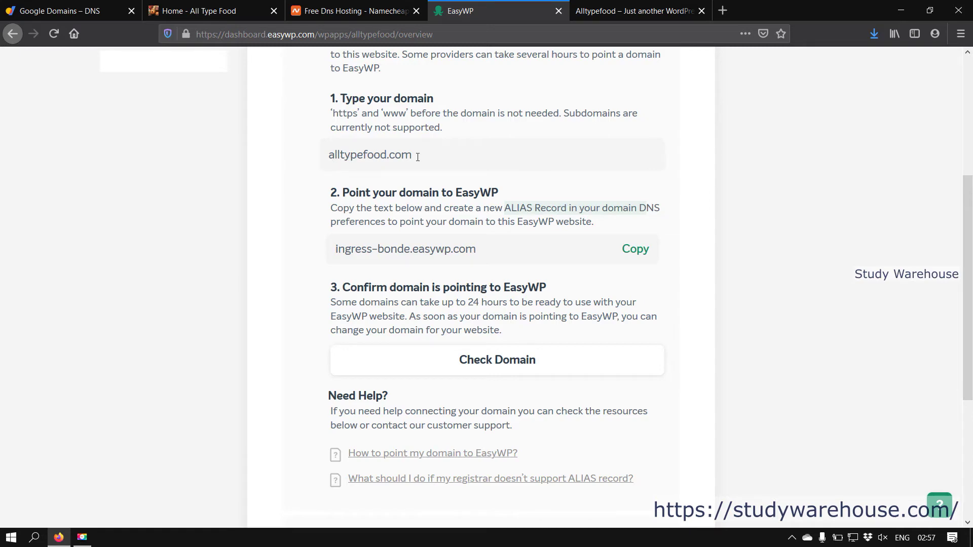
pyautogui.click(330, 155)
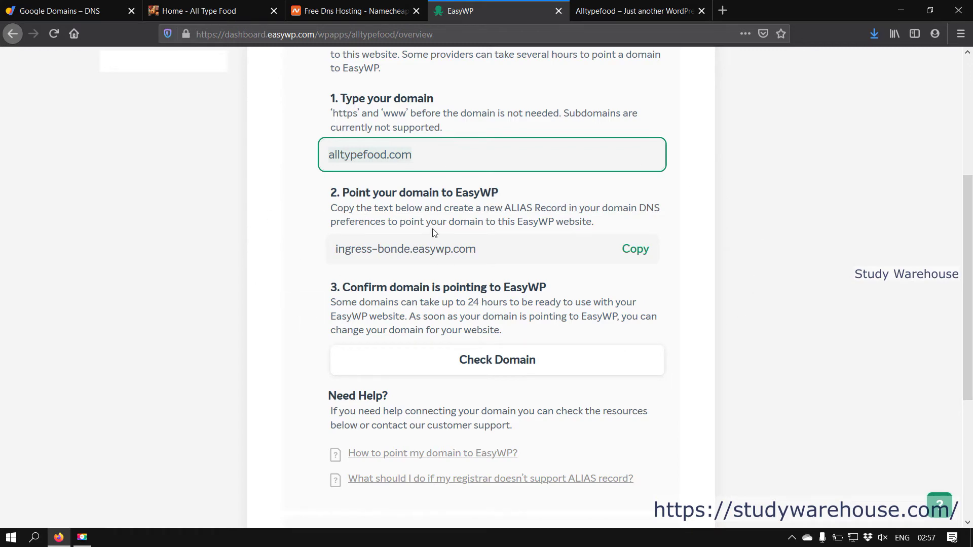
pyautogui.click(302, 201)
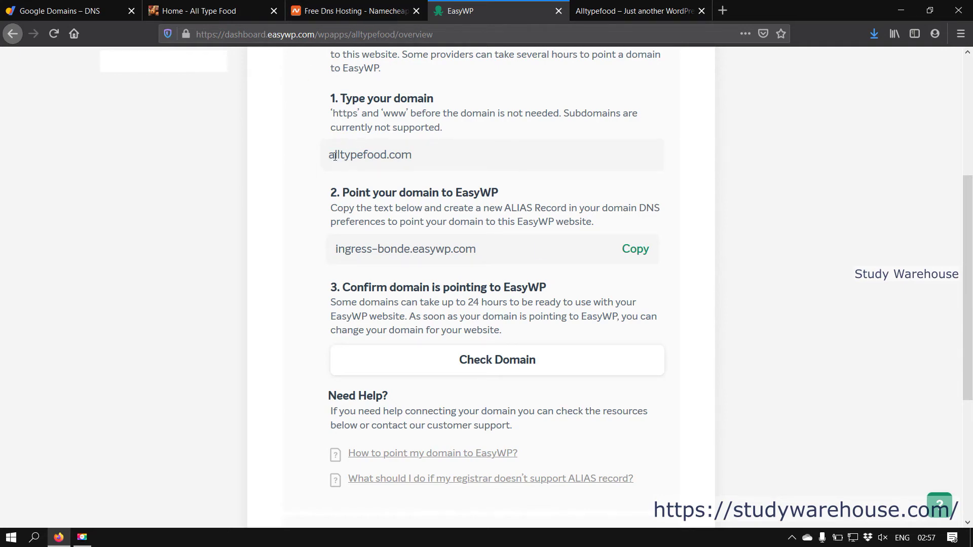
pyautogui.click(328, 9)
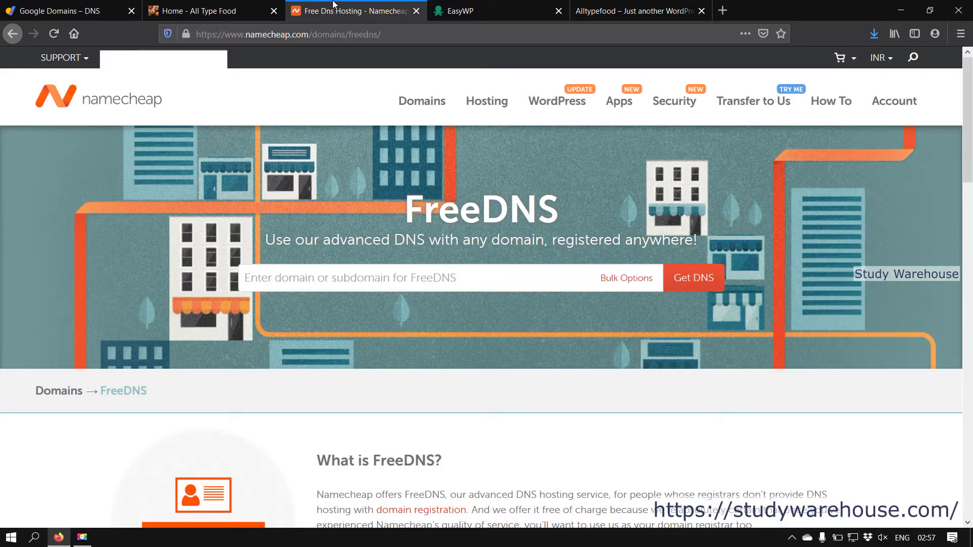
# Step: Check alltypefood.com's eligibility for Namecheap FreeDNS with Get DNS
pyautogui.moveTo(421, 101)
pyautogui.click(325, 280)
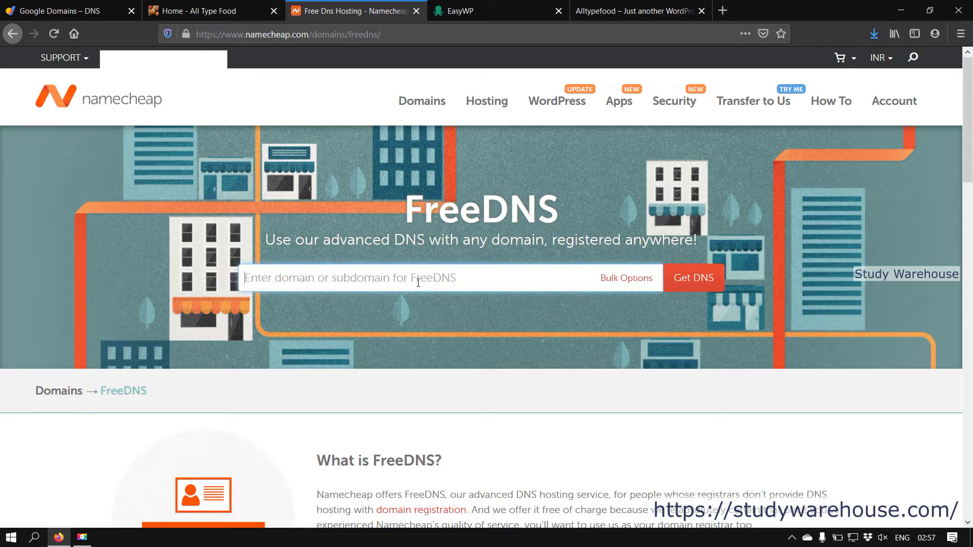
pyautogui.write('alltypef')
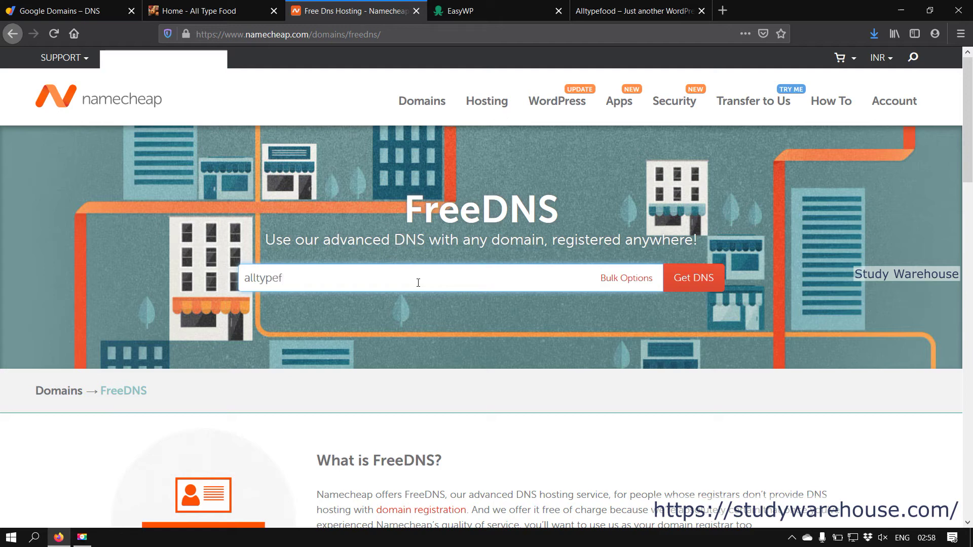
pyautogui.press('BackSpace')
pyautogui.press('BackSpace')
pyautogui.write('od.com')
pyautogui.click(688, 288)
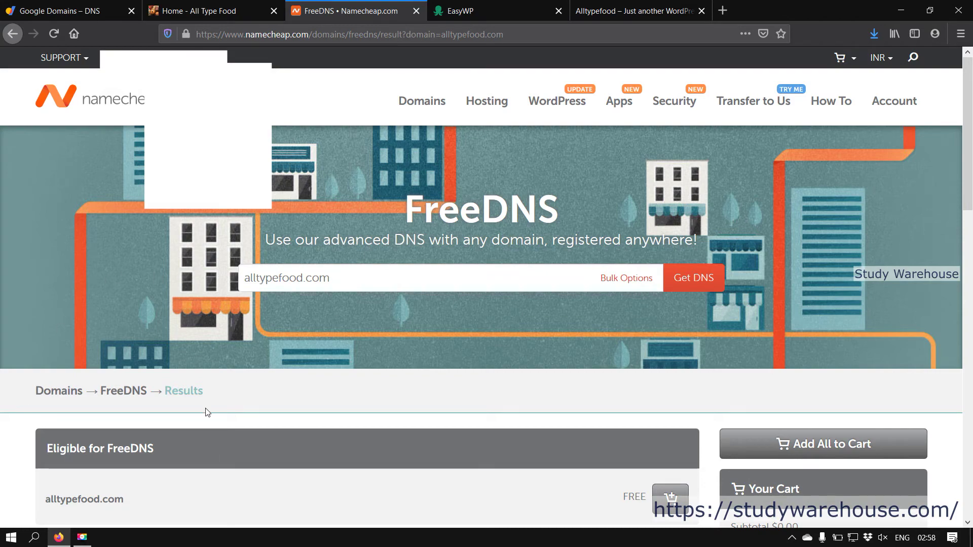
# Step: Add alltypefood.com to the cart as FreeDNS at $0.00 and set it up
pyautogui.scroll(-4, 534, 338)
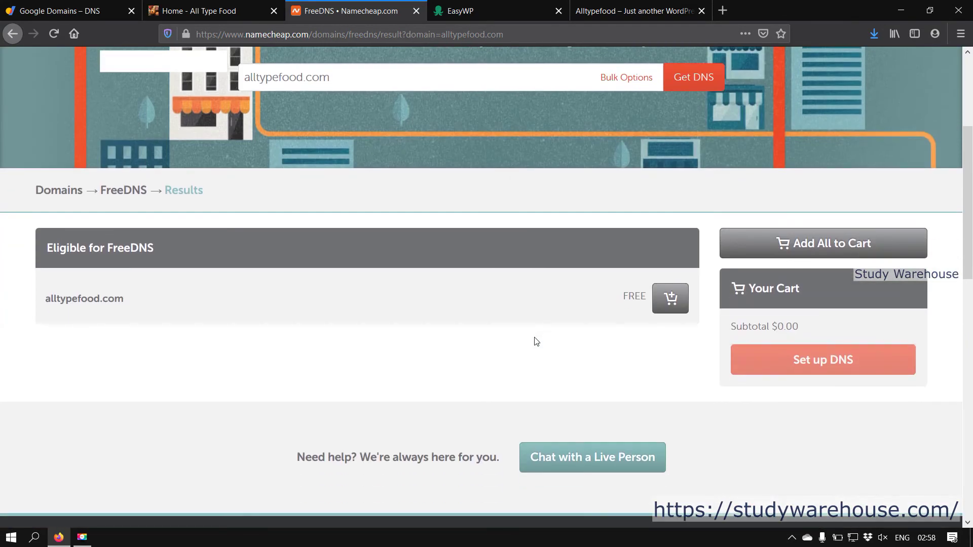
pyautogui.click(678, 300)
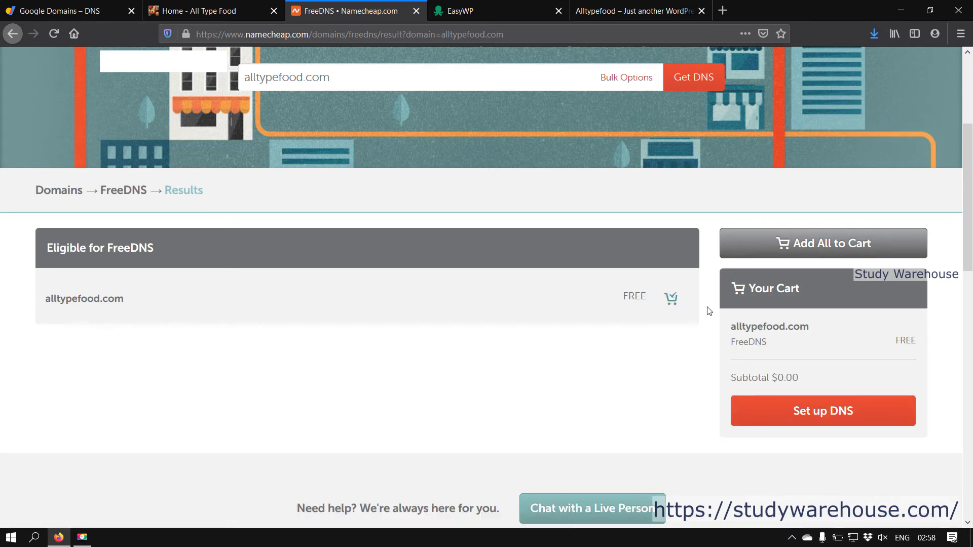
pyautogui.click(808, 411)
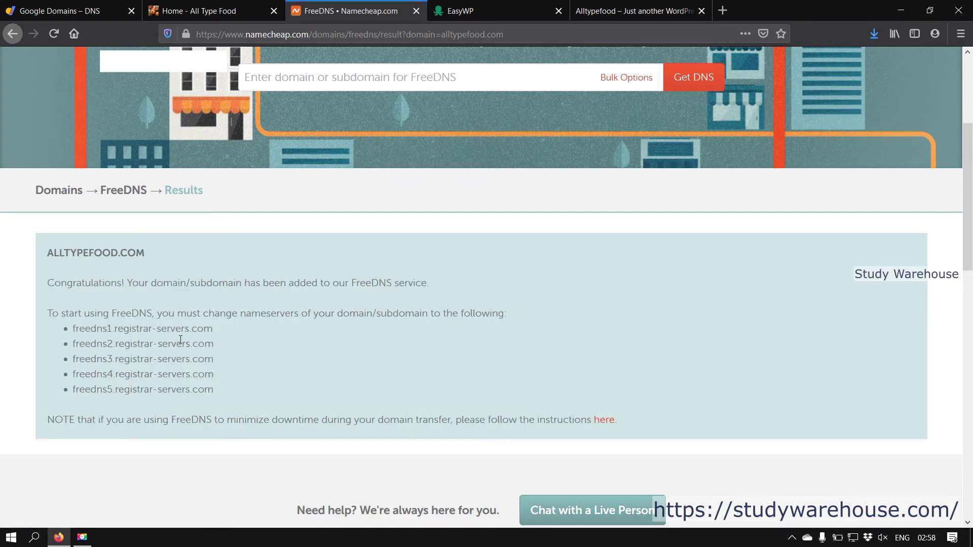
# Step: Copy freedns1.registrar-servers.com from Namecheap's nameserver list and return to Google Domains
pyautogui.scroll(-3, 180, 341)
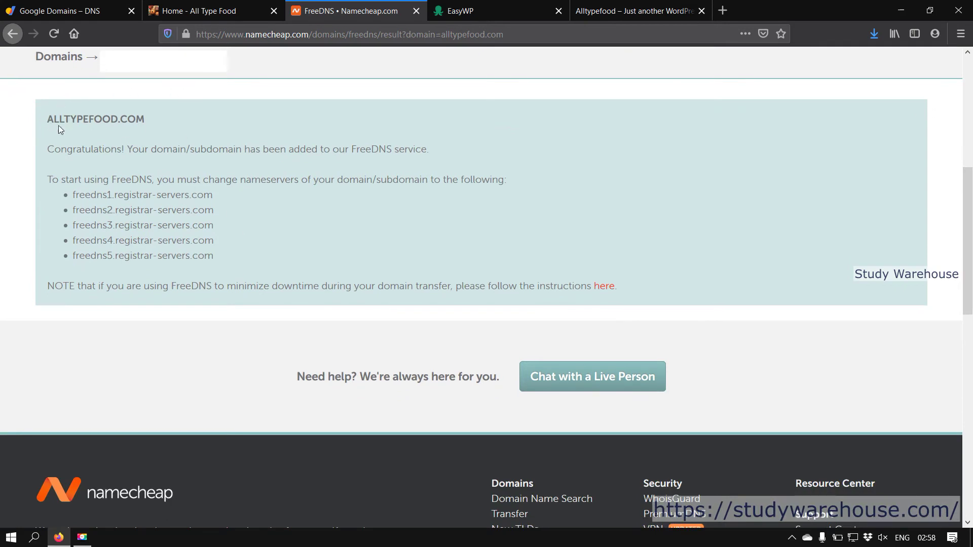
pyautogui.moveTo(150, 121); pyautogui.dragTo(48, 119)
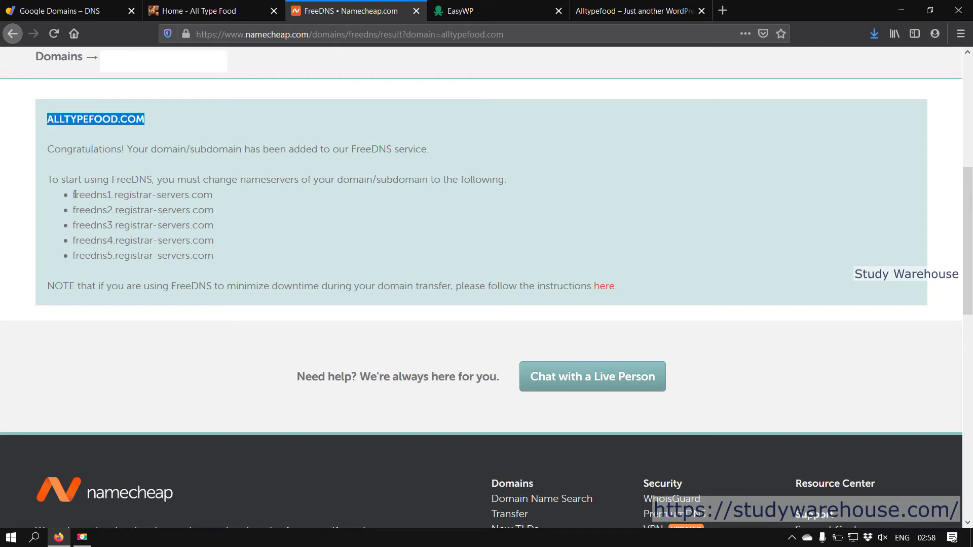
pyautogui.moveTo(75, 195); pyautogui.dragTo(214, 194)
pyautogui.click(123, 213)
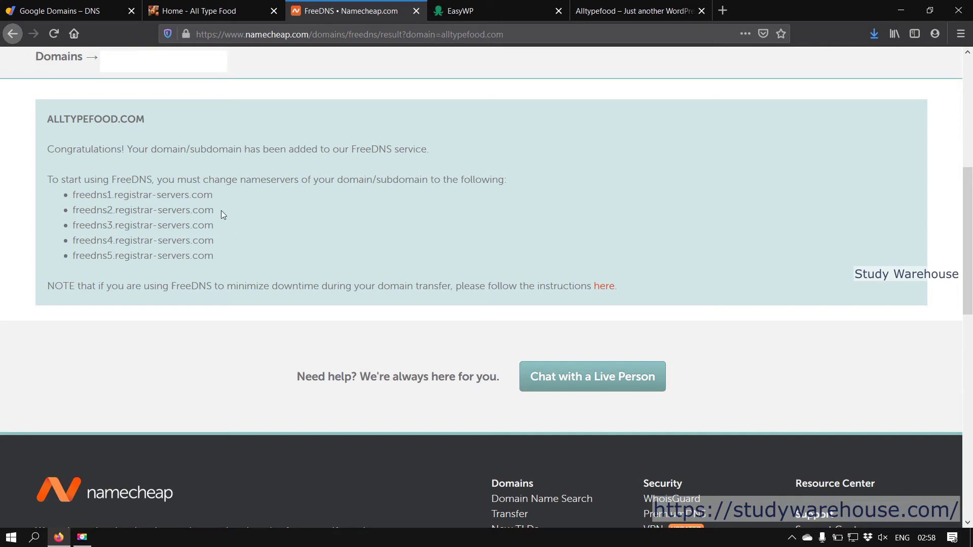
pyautogui.moveTo(214, 195); pyautogui.dragTo(75, 195)
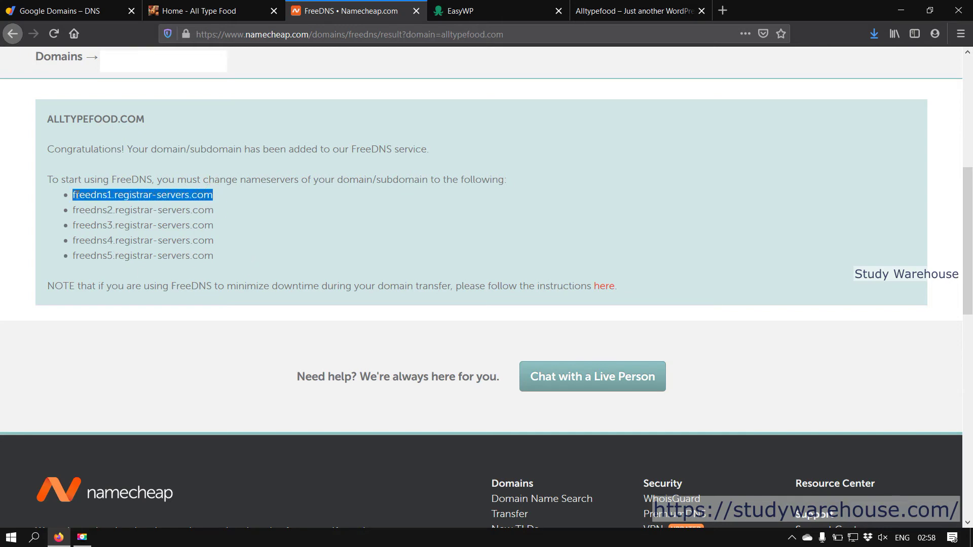
pyautogui.rightClick(75, 194)
pyautogui.click(129, 278)
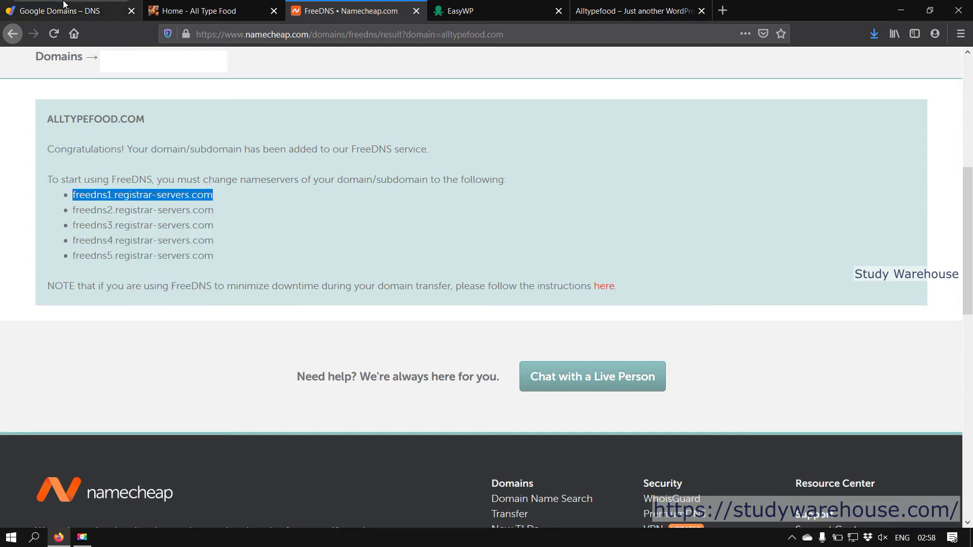
pyautogui.click(65, 6)
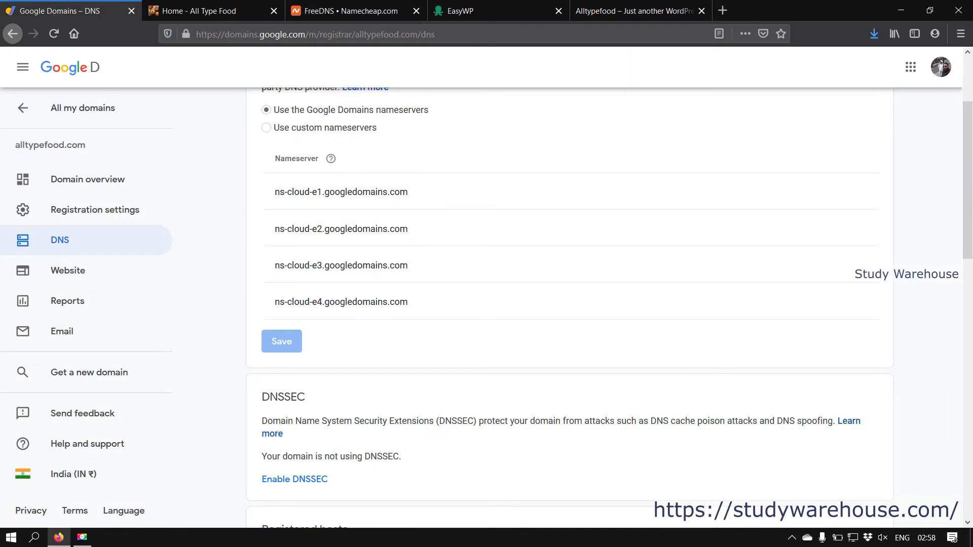
# Step: Switch to custom nameservers, enter freedns1.registrar-servers.com and add four more nameserver fields
pyautogui.click(298, 128)
pyautogui.click(303, 189)
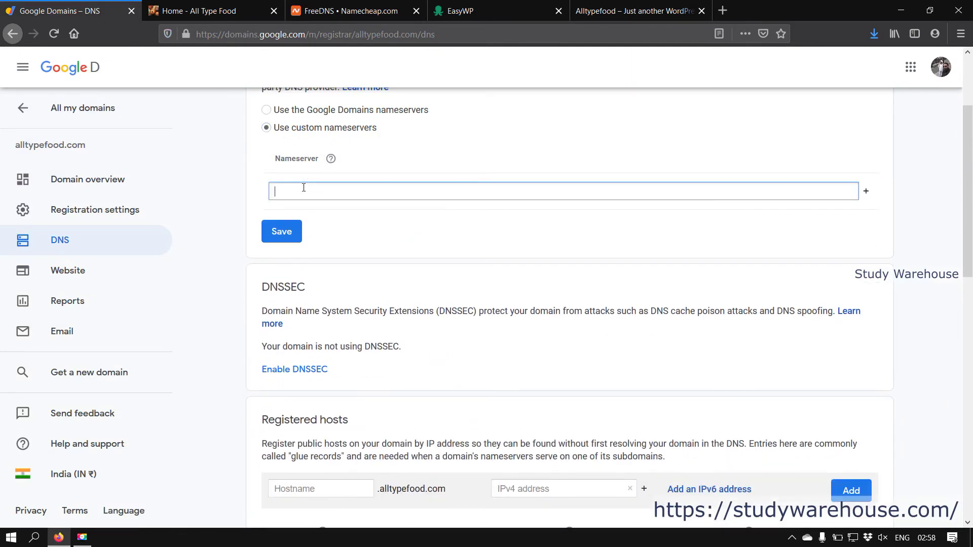
pyautogui.hotkey('ctrl', 'v')
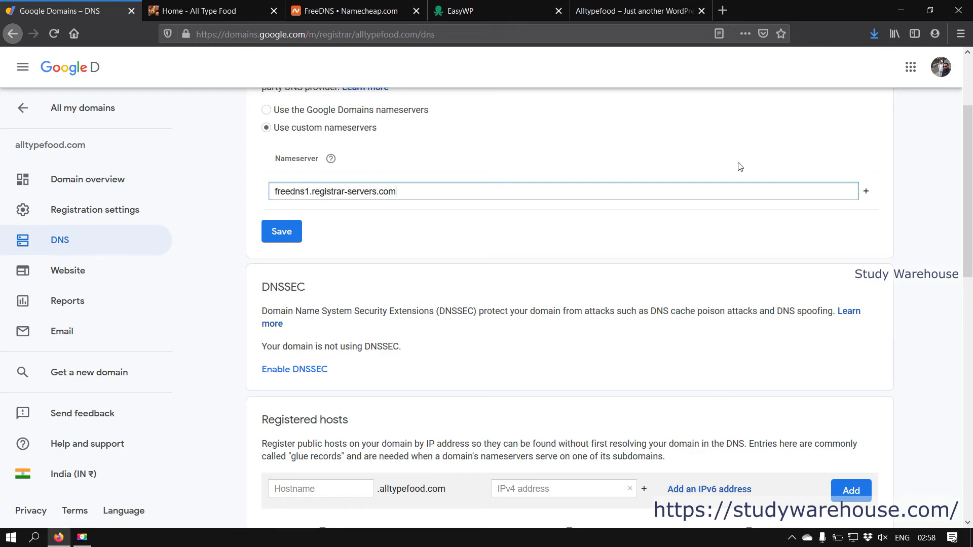
pyautogui.click(866, 191)
pyautogui.click(866, 227)
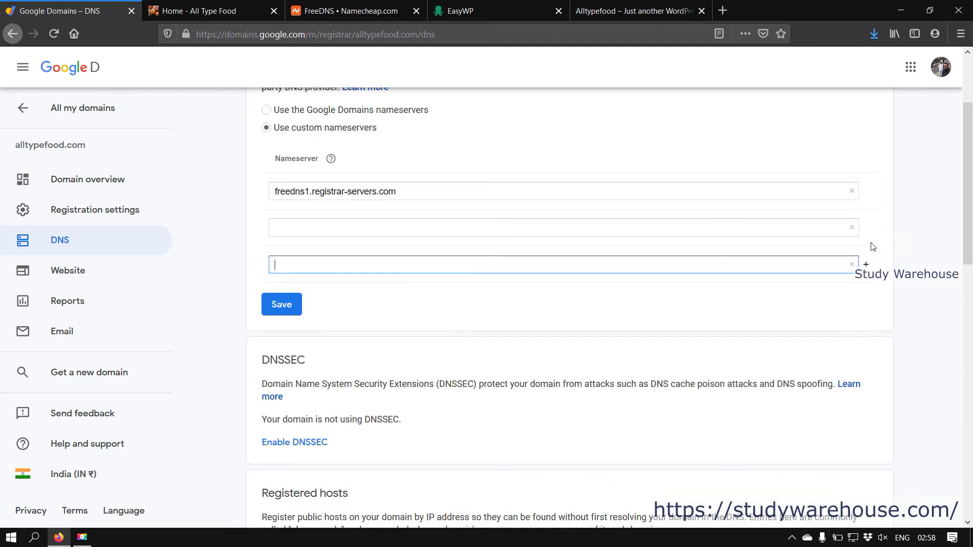
pyautogui.click(868, 263)
pyautogui.click(867, 302)
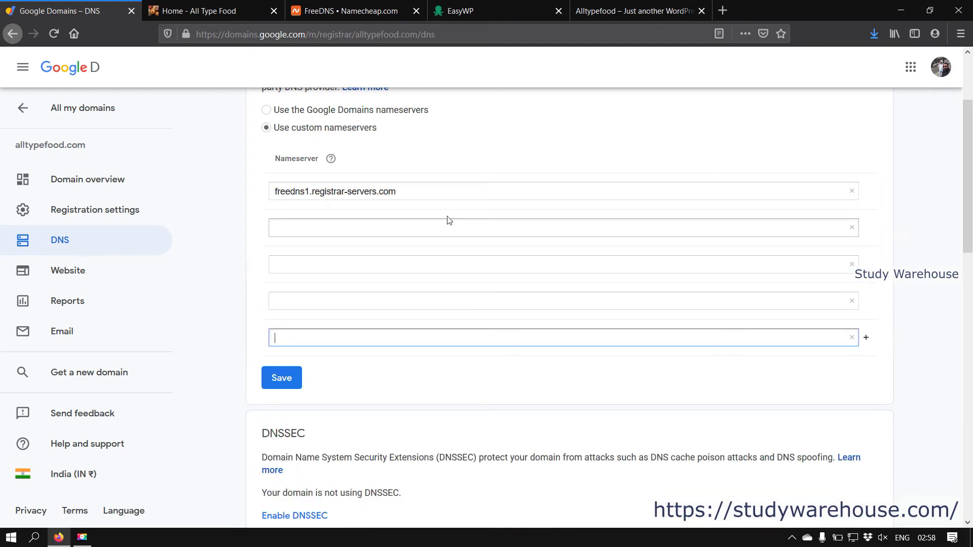
# Step: Paste the nameserver into fields two to five, making the second freedns2.registrar-servers.com
pyautogui.click(417, 226)
pyautogui.hotkey('ctrl', 'v')
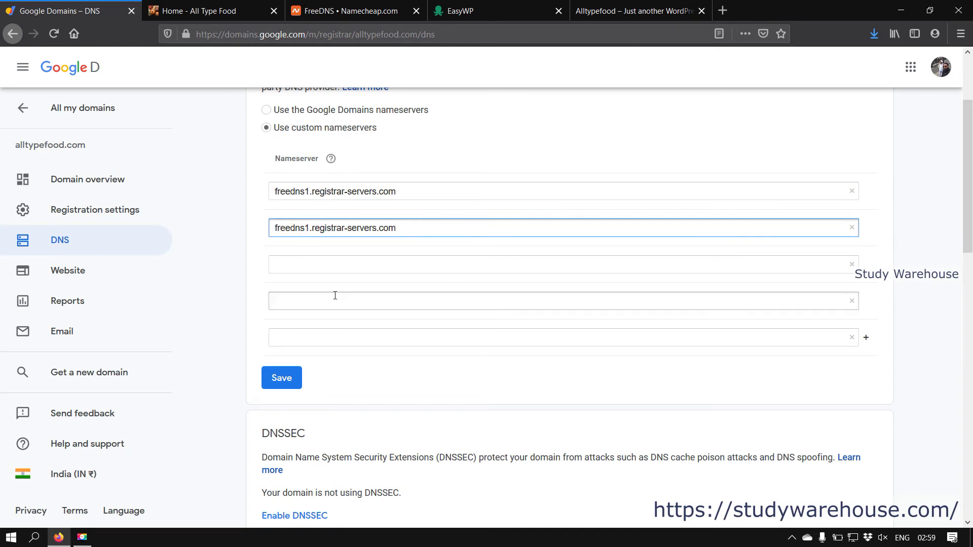
pyautogui.press('BackSpace')
pyautogui.write('2')
pyautogui.click(339, 264)
pyautogui.hotkey('ctrl', 'v')
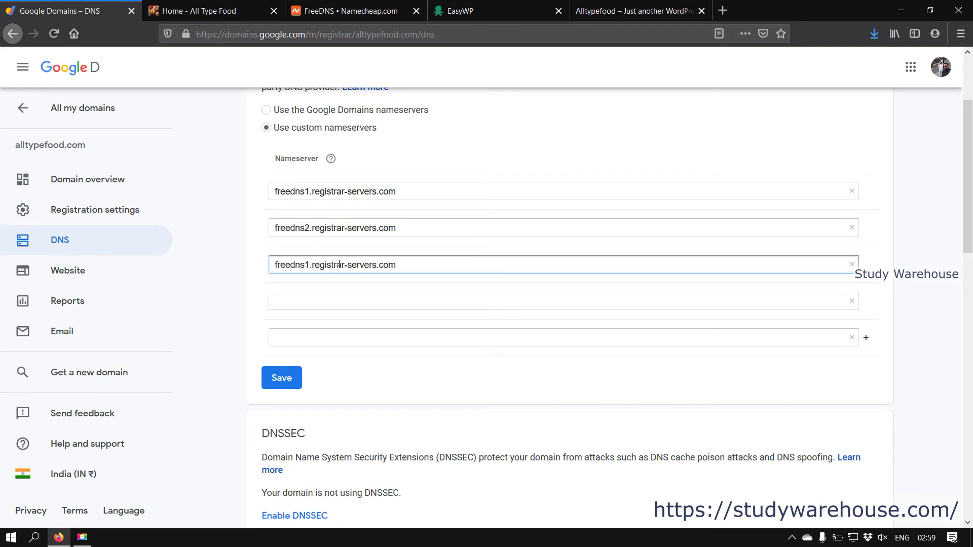
pyautogui.click(317, 303)
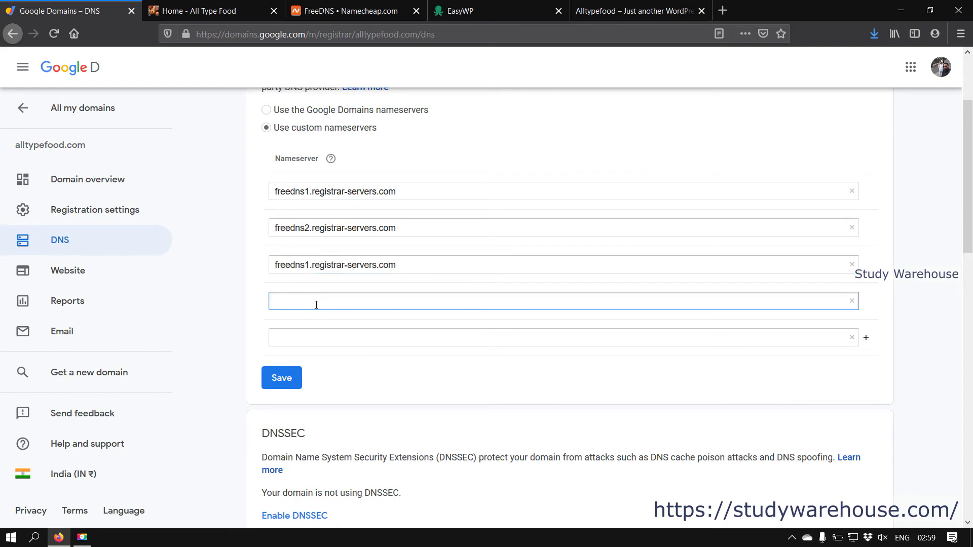
pyautogui.hotkey('ctrl', 'v')
pyautogui.click(317, 333)
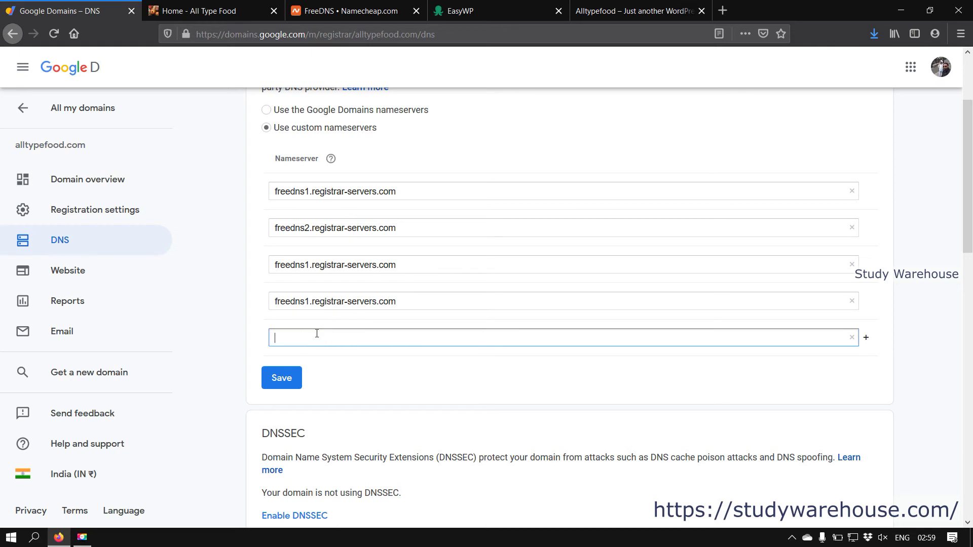
pyautogui.hotkey('ctrl', 'v')
# Step: Change the third, fourth and fifth entries to freedns3, freedns4 and freedns5.registrar-servers.com
pyautogui.click(303, 268)
pyautogui.press('Delete')
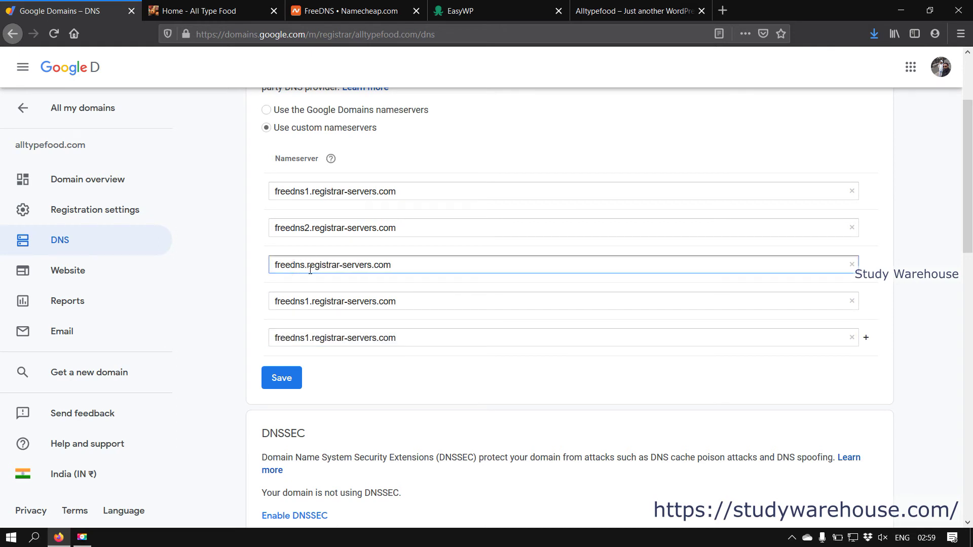
pyautogui.write('3')
pyautogui.click(310, 303)
pyautogui.press('BackSpace')
pyautogui.write('4')
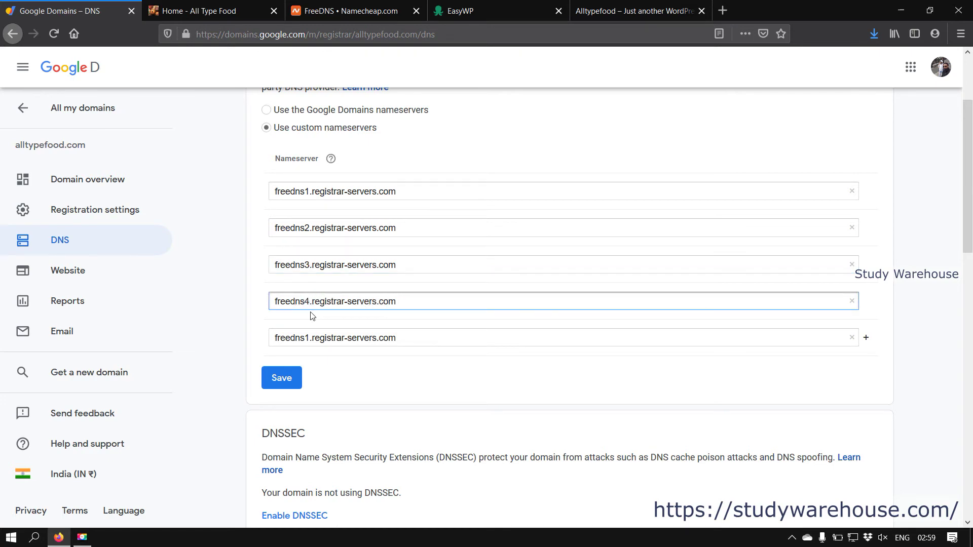
pyautogui.click(306, 338)
pyautogui.press('Delete')
pyautogui.write('5')
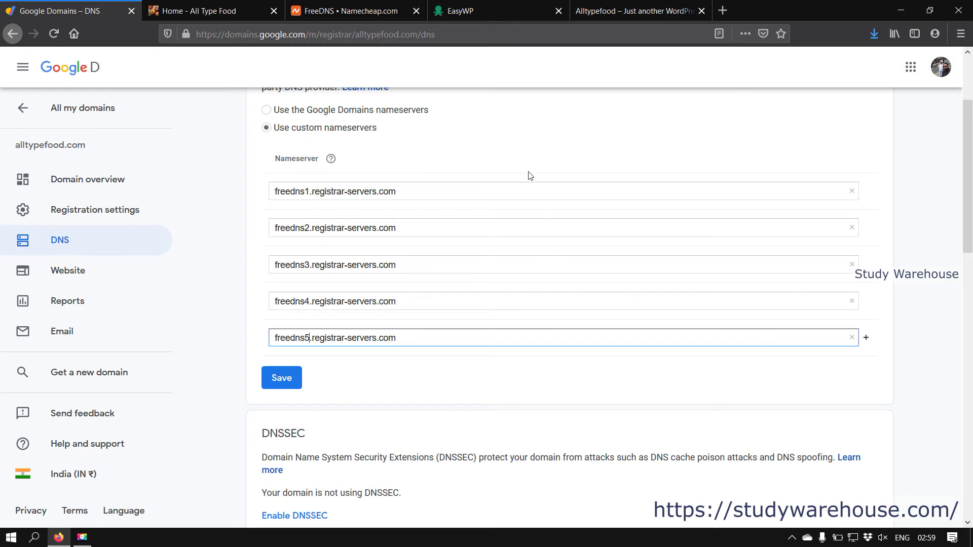
# Step: Save the five FreeDNS nameservers, then go back to Namecheap's FreeDNS confirmation page
pyautogui.click(288, 387)
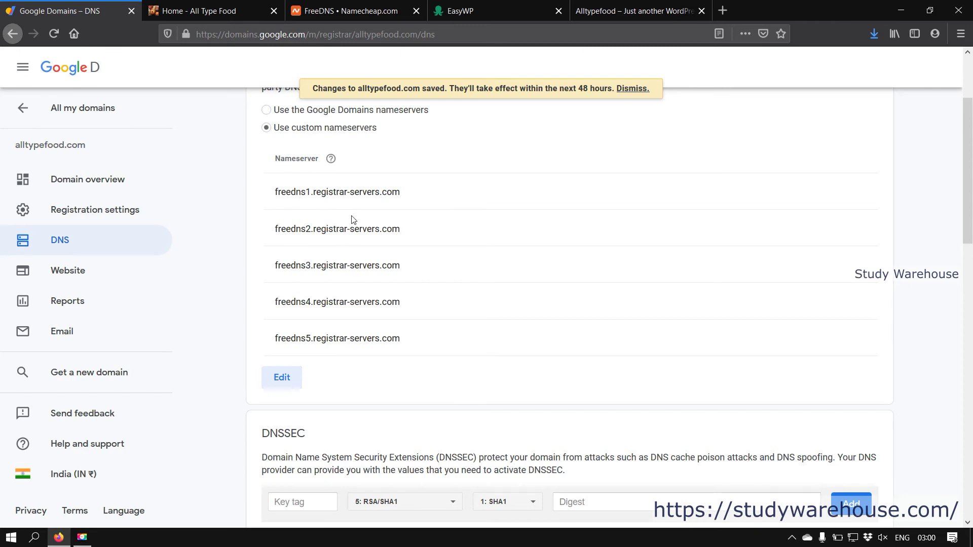
pyautogui.click(511, 6)
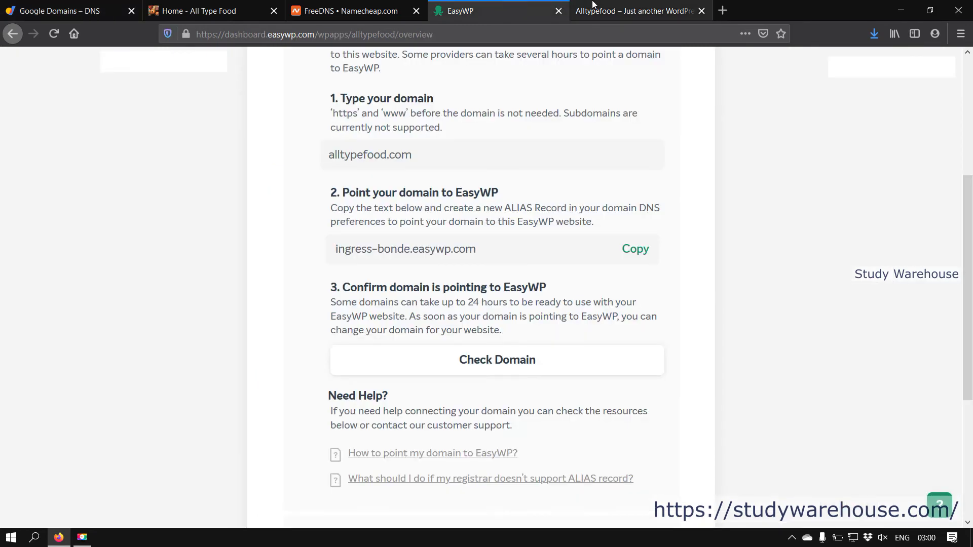
pyautogui.click(610, 7)
pyautogui.click(386, 5)
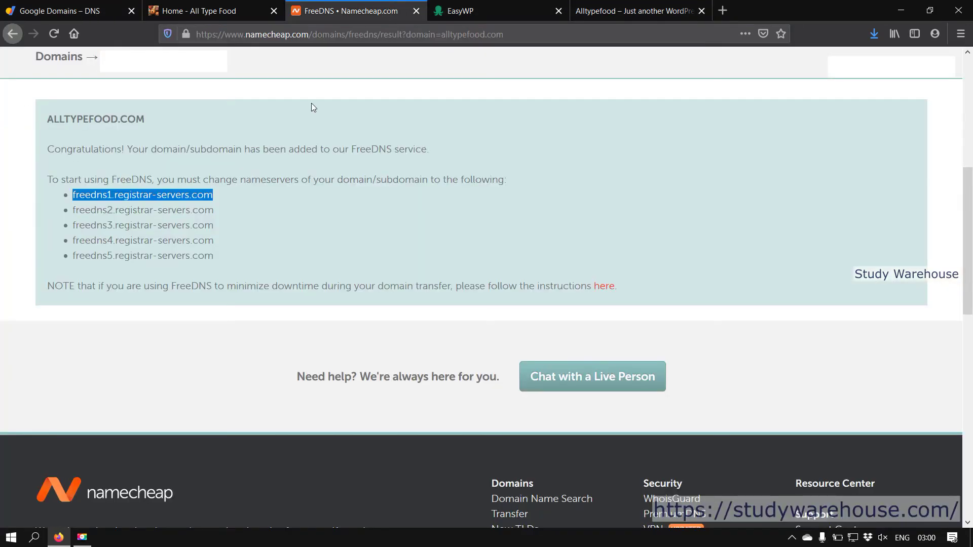
# Step: From the Namecheap dashboard, open alltypefood.com's Manage page and its empty Advanced DNS records
pyautogui.click(262, 217)
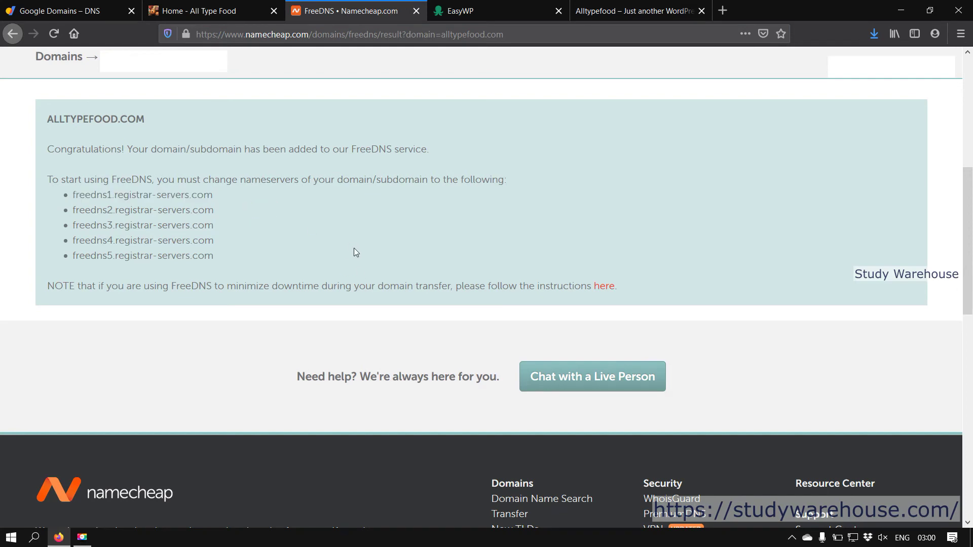
pyautogui.scroll(4, 257, 248)
pyautogui.scroll(3, 251, 165)
pyautogui.moveTo(124, 111)
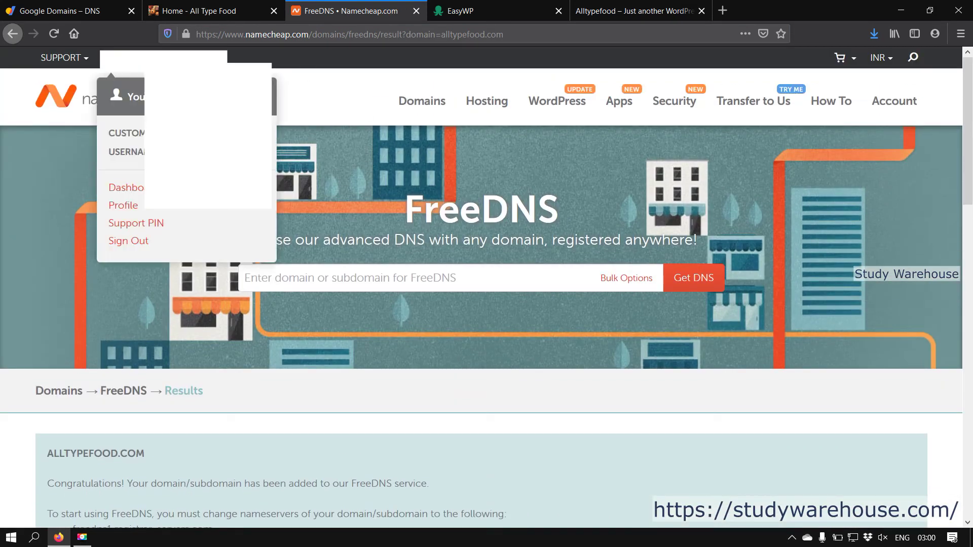
pyautogui.click(122, 186)
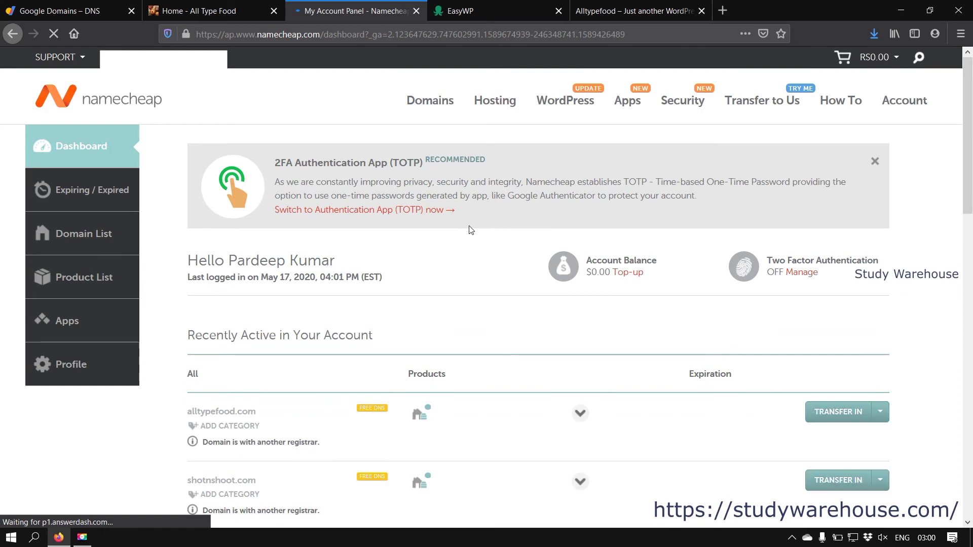
pyautogui.scroll(-3, 468, 229)
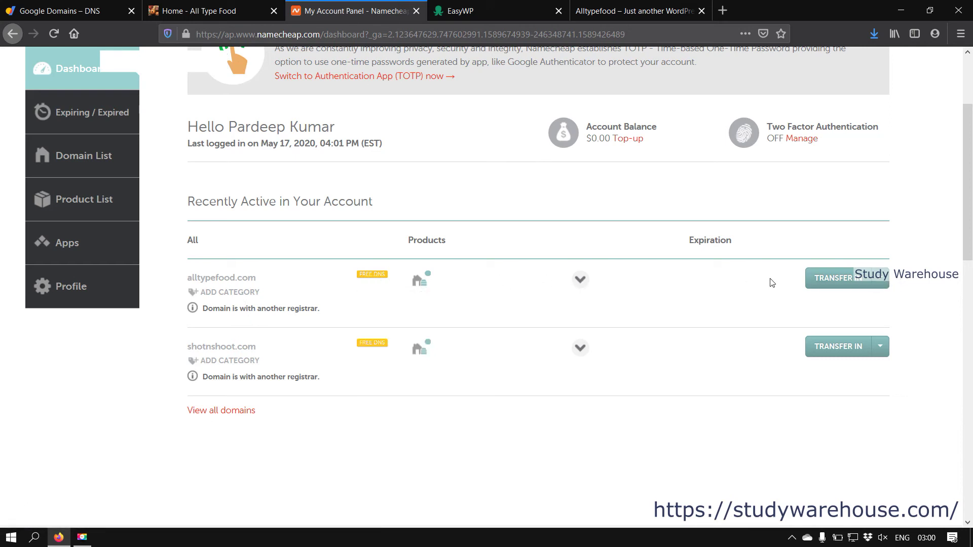
pyautogui.click(881, 288)
pyautogui.click(831, 299)
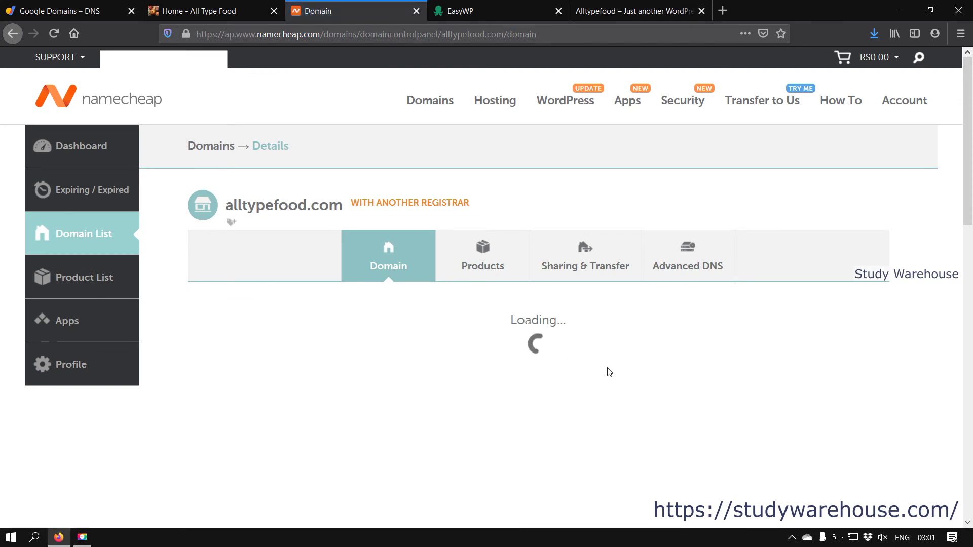
pyautogui.click(687, 257)
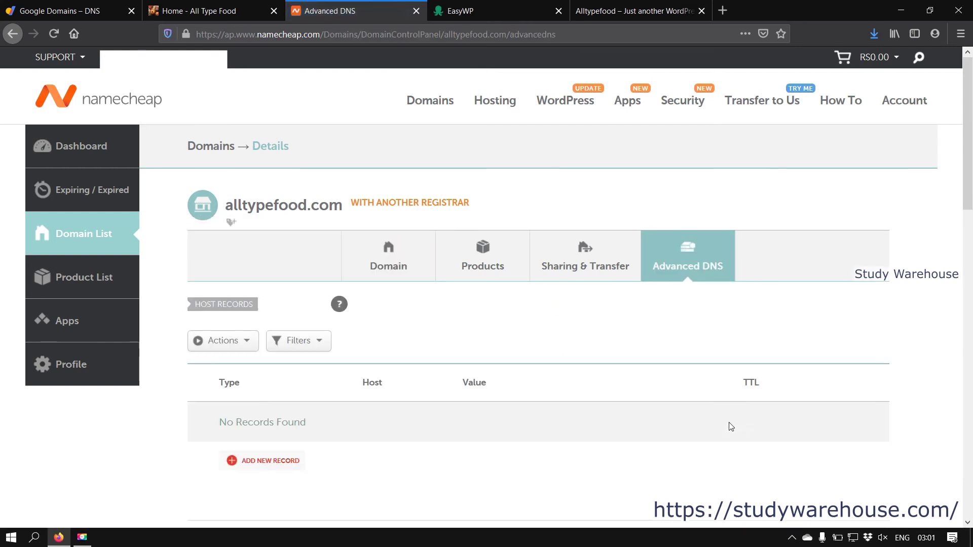
pyautogui.scroll(-2, 731, 427)
pyautogui.scroll(-1, 731, 426)
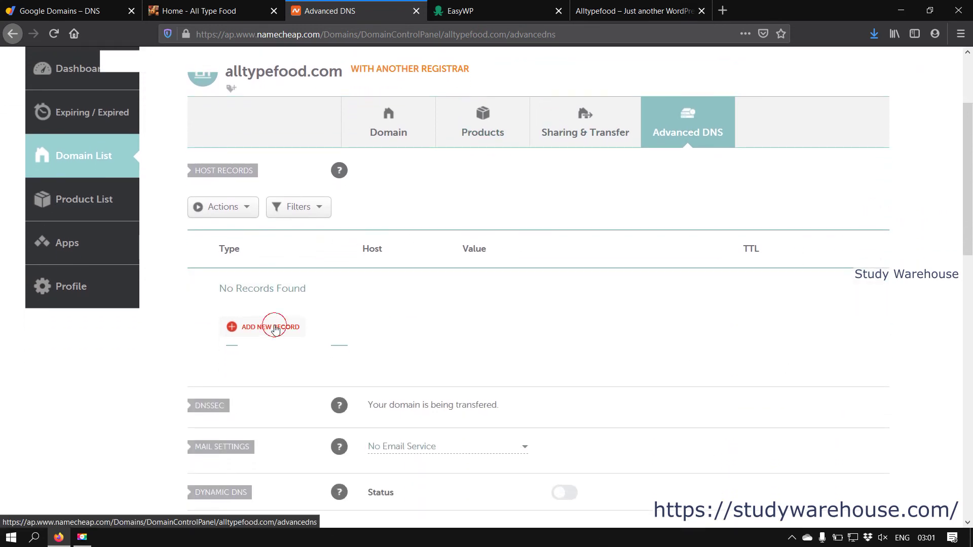
# Step: Add an ALIAS record targeting ingress-bonde.easywp.com, copied from EasyWP's instructions
pyautogui.click(273, 327)
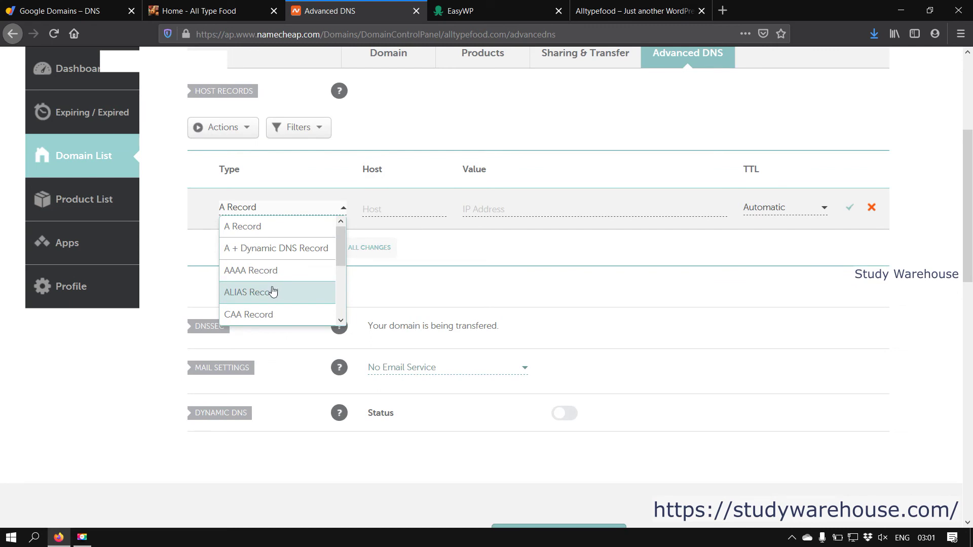
pyautogui.click(269, 292)
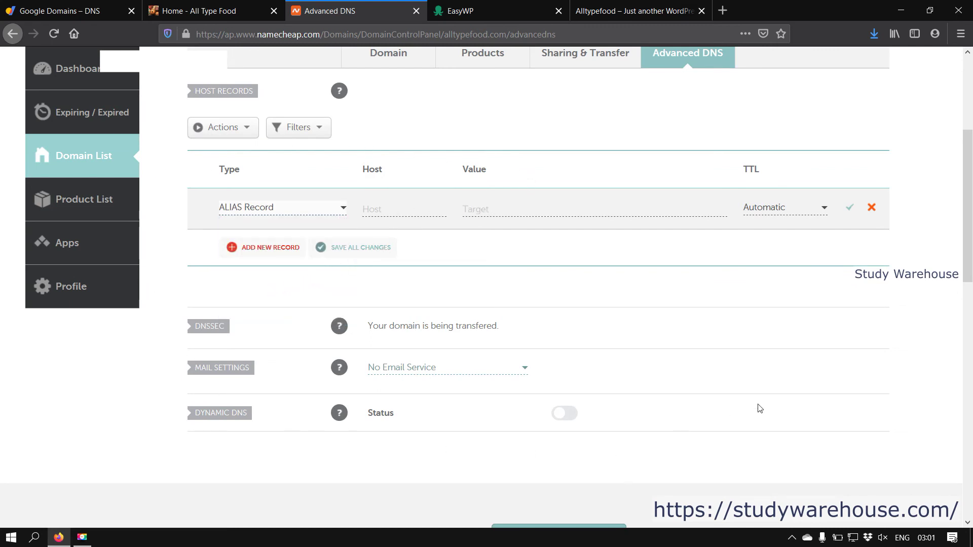
pyautogui.click(371, 209)
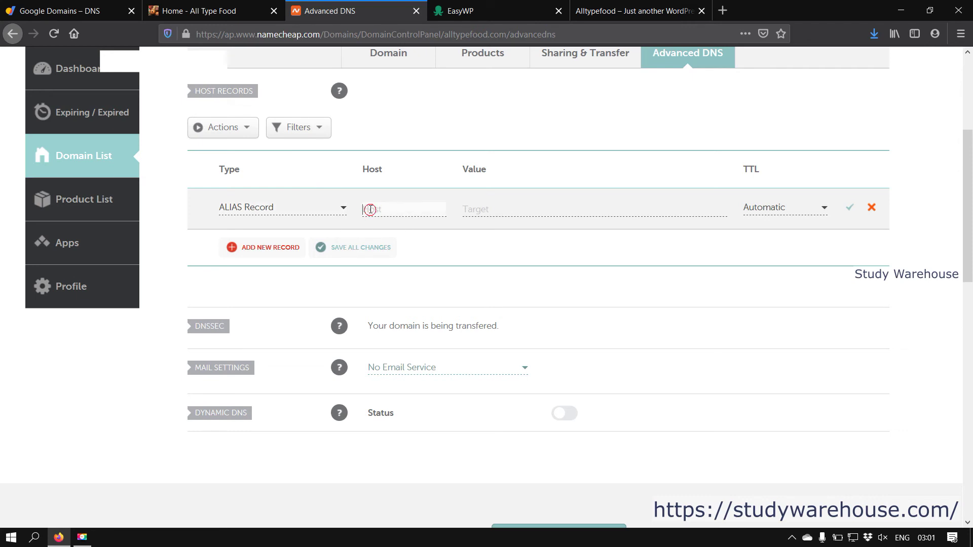
pyautogui.click(642, 7)
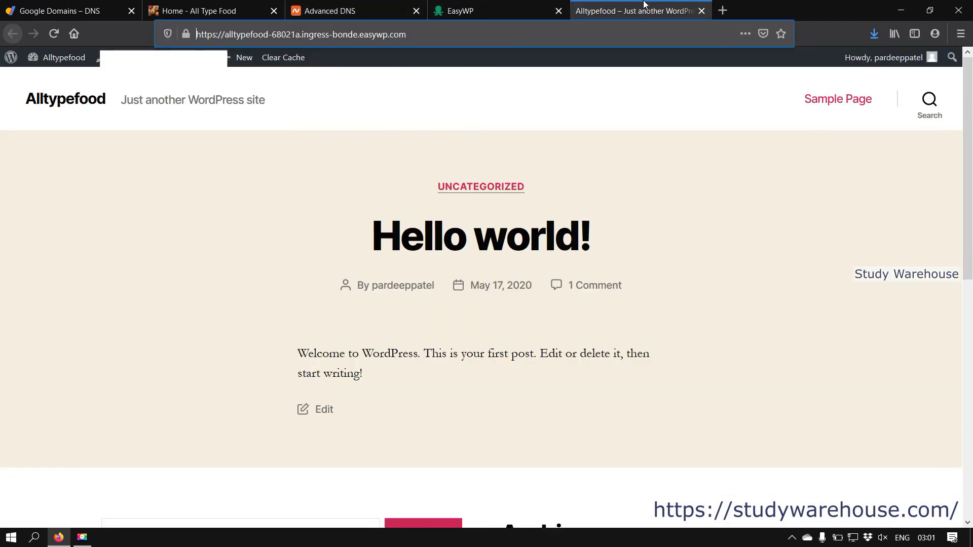
pyautogui.click(487, 11)
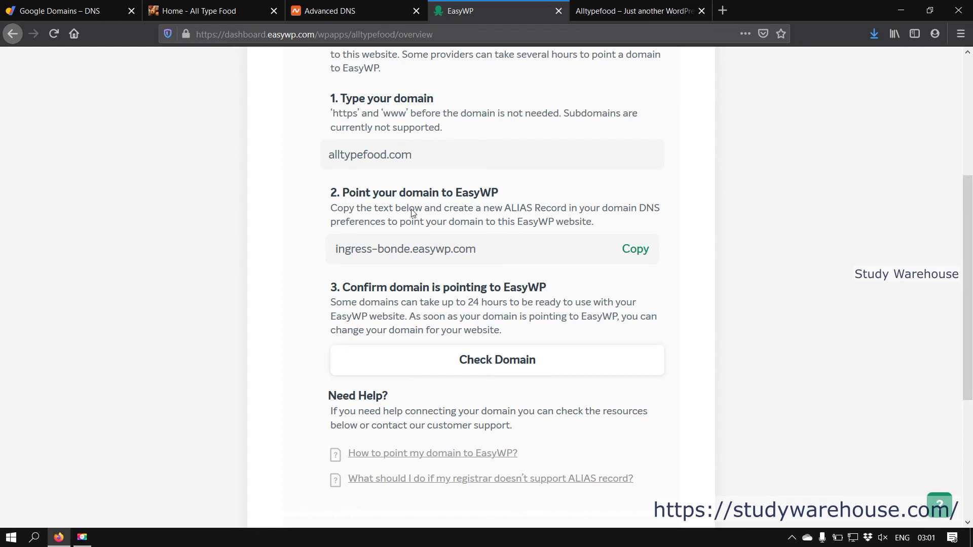
pyautogui.click(641, 250)
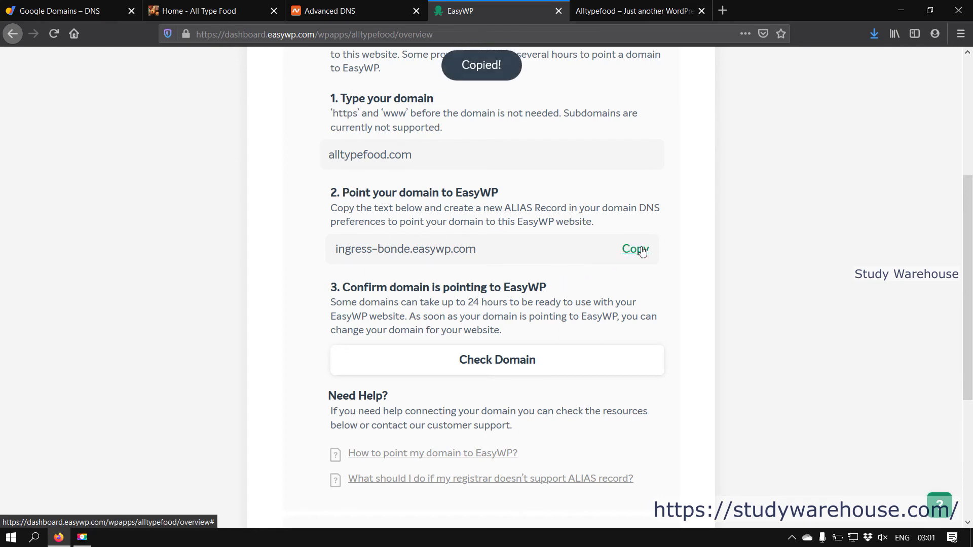
pyautogui.click(335, 11)
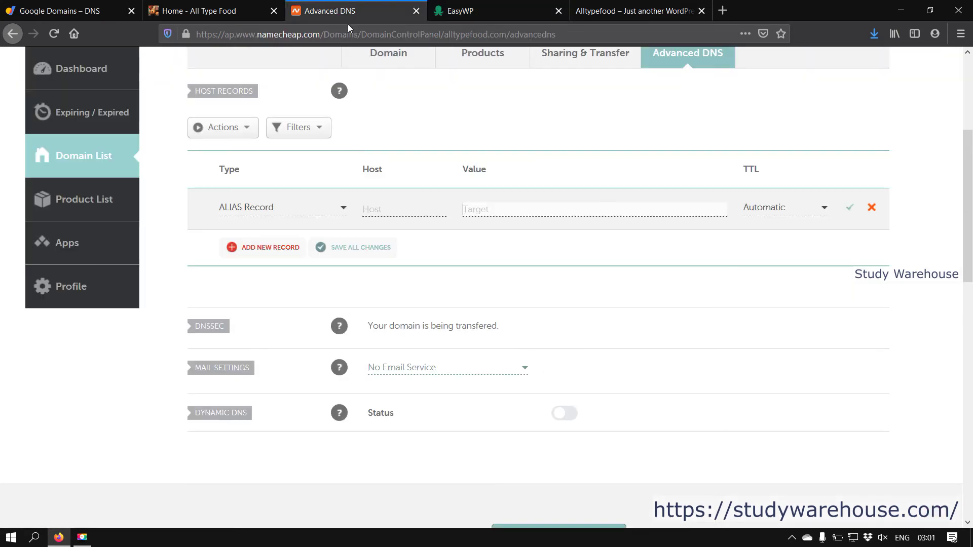
pyautogui.rightClick(495, 210)
pyautogui.click(540, 253)
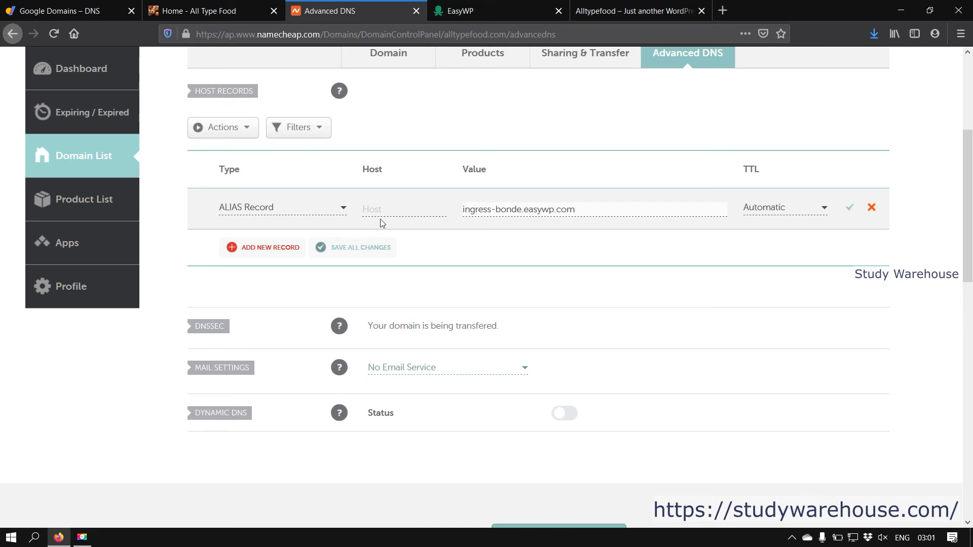
# Step: Set the record's host to @ and TTL to 5 min, then save it
pyautogui.click(394, 212)
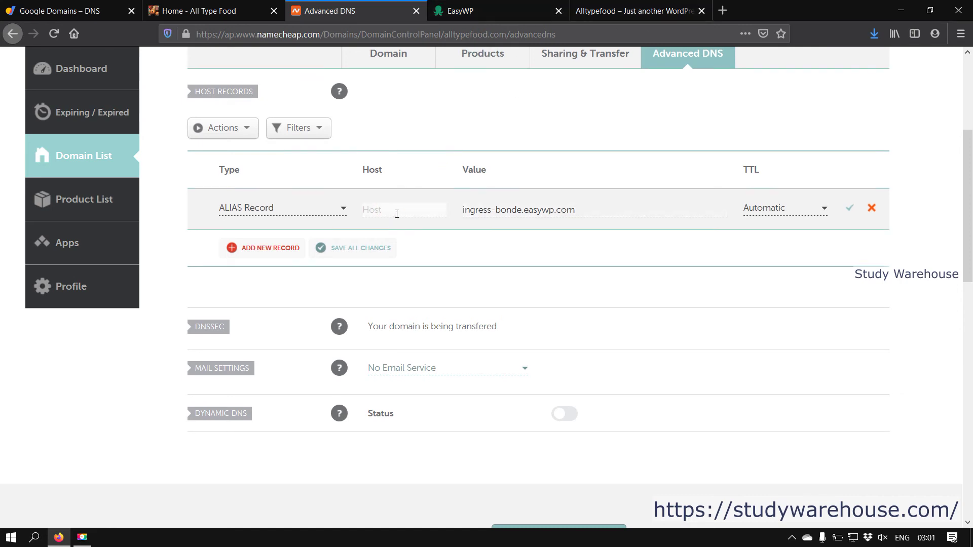
pyautogui.scroll(3, 396, 214)
pyautogui.moveTo(231, 128); pyautogui.dragTo(337, 145)
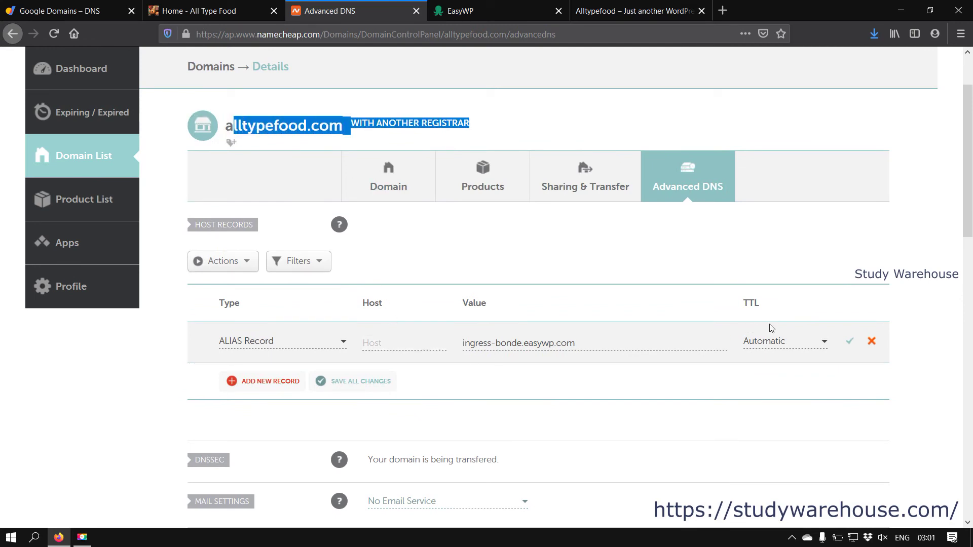
pyautogui.click(396, 344)
pyautogui.write('@')
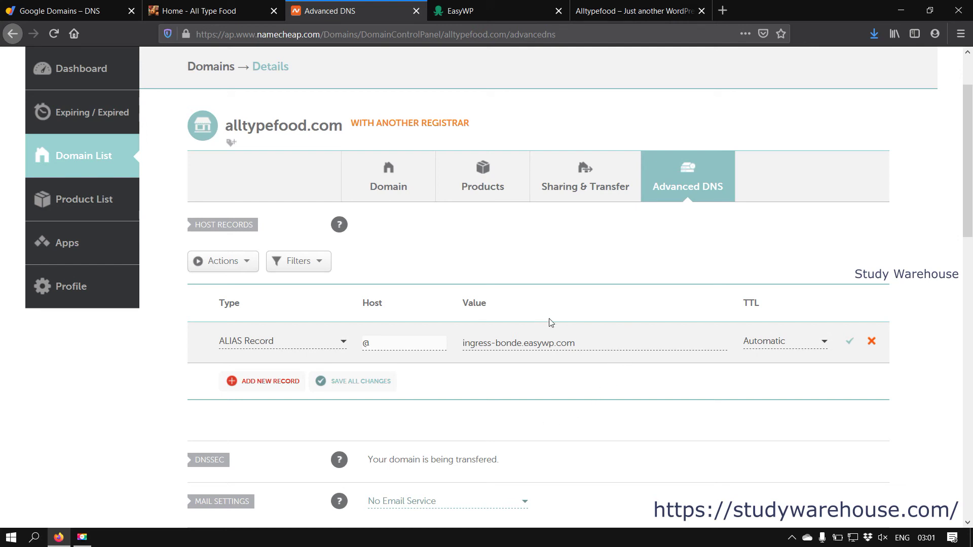
pyautogui.click(769, 344)
pyautogui.click(766, 380)
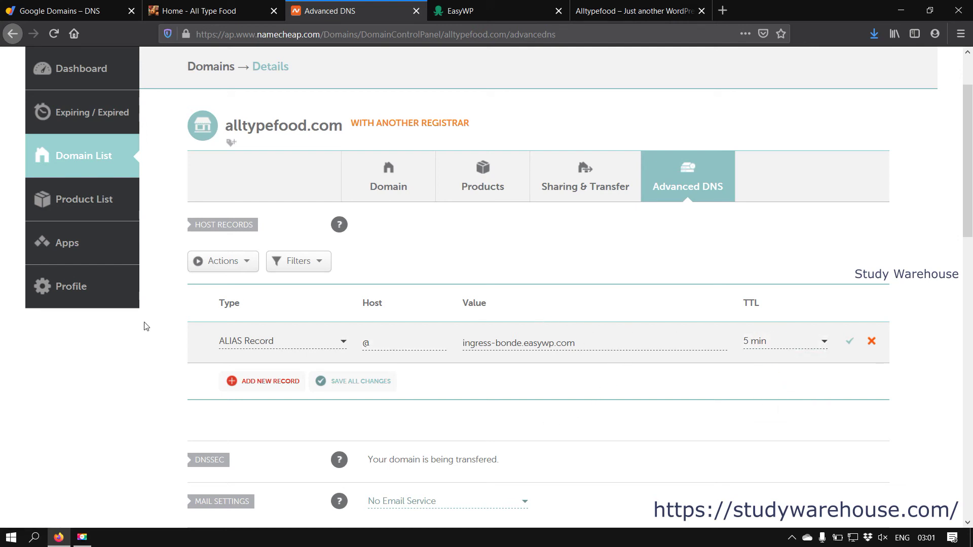
pyautogui.click(849, 341)
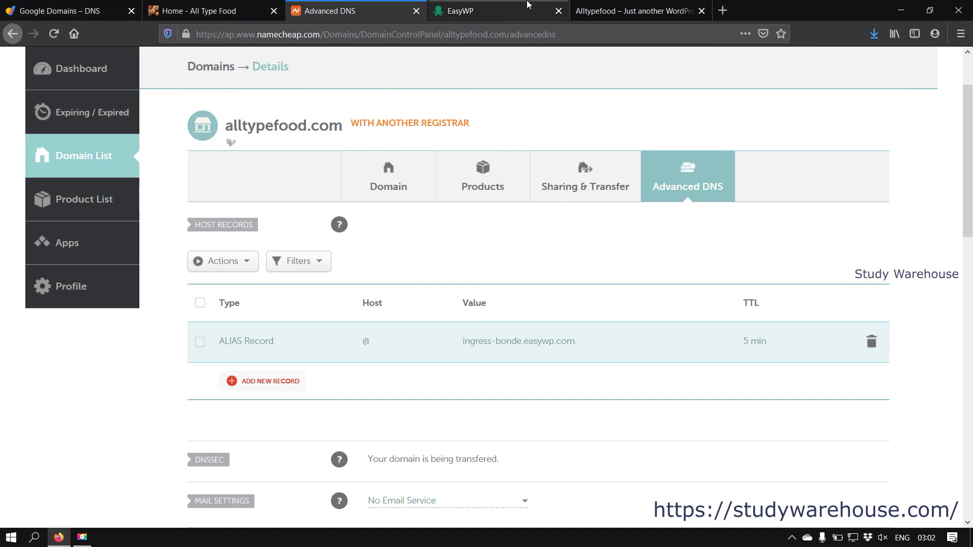
pyautogui.click(504, 5)
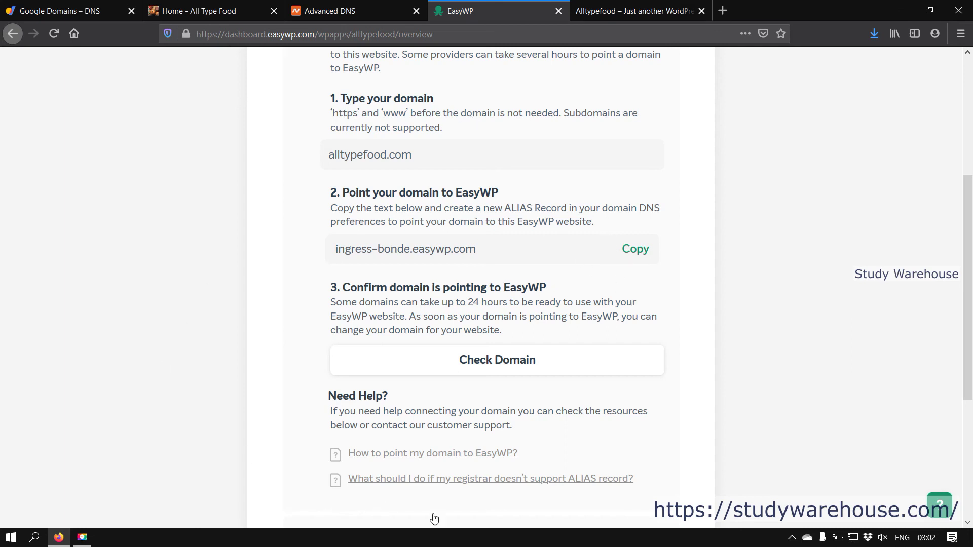
# Step: Run Check Domain until the green 'Nice!' message appears, then scroll to the Change button
pyautogui.click(486, 366)
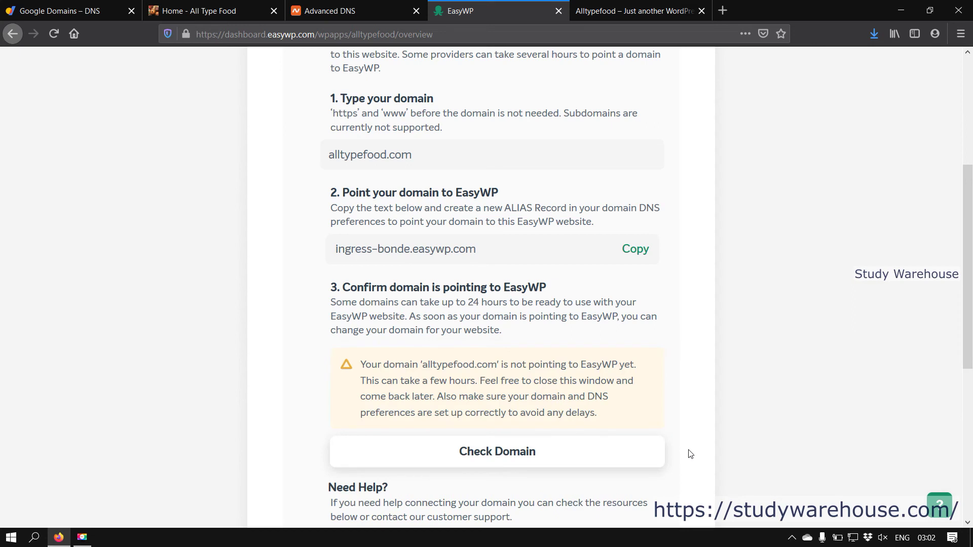
pyautogui.scroll(-2, 690, 453)
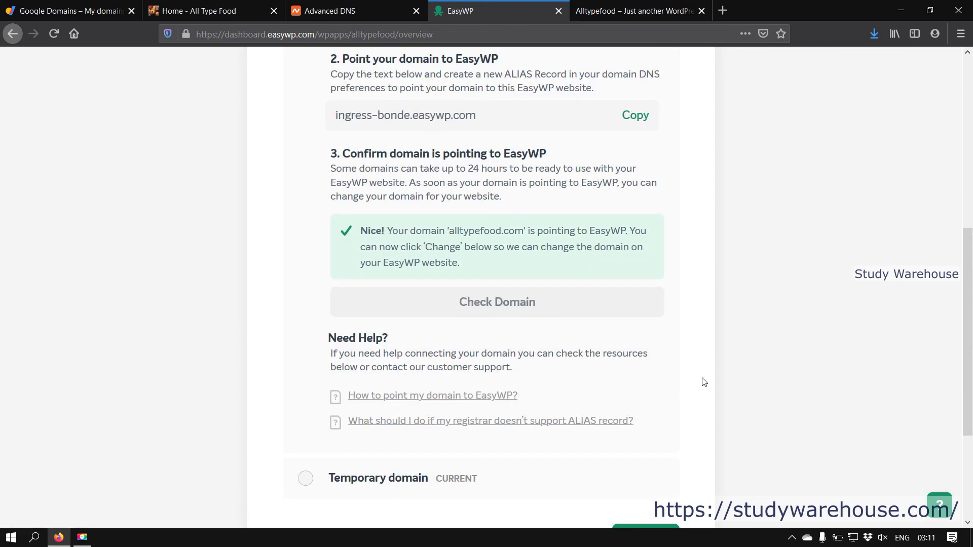
pyautogui.scroll(3, 704, 382)
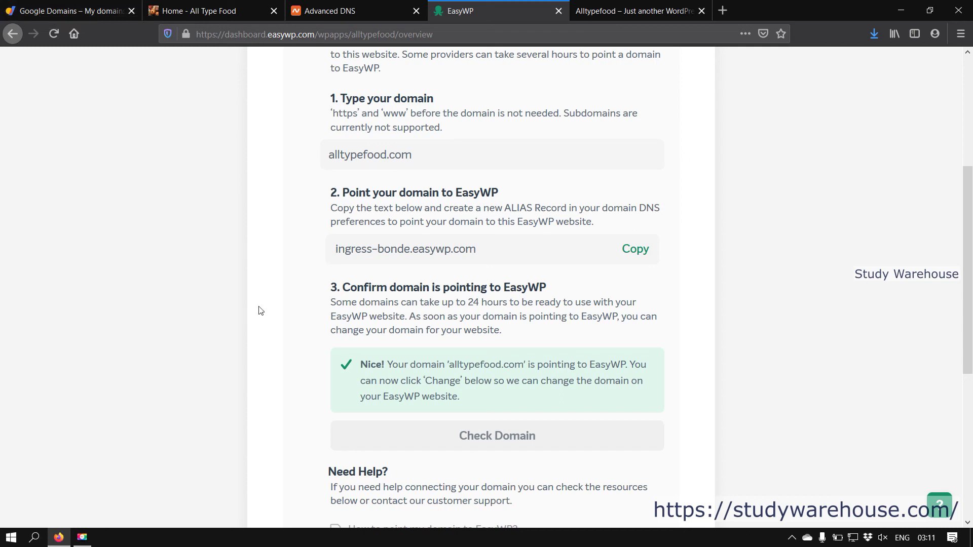
pyautogui.scroll(-4, 497, 414)
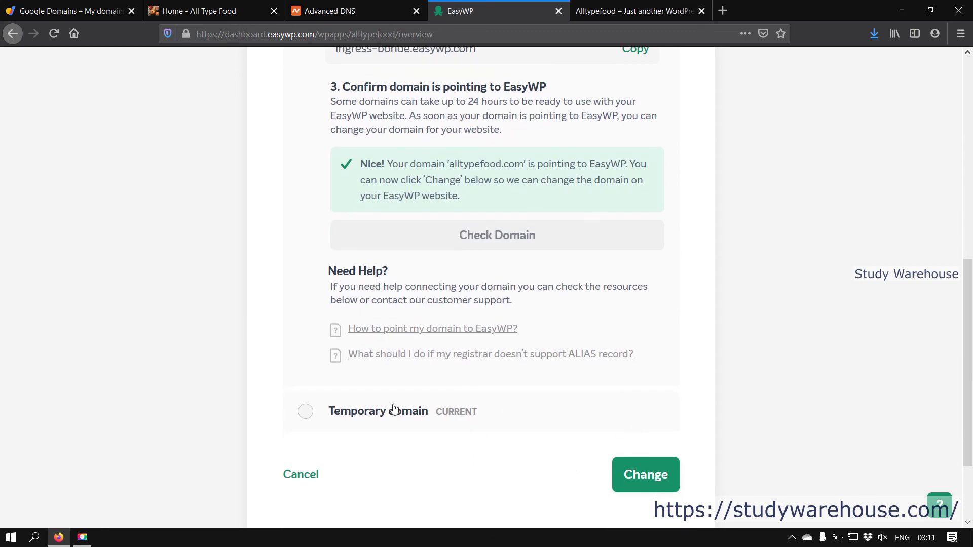
# Step: Change the Alltypefood site's domain to alltypefood.com, preview it in a new tab, and return to the overview
pyautogui.click(654, 479)
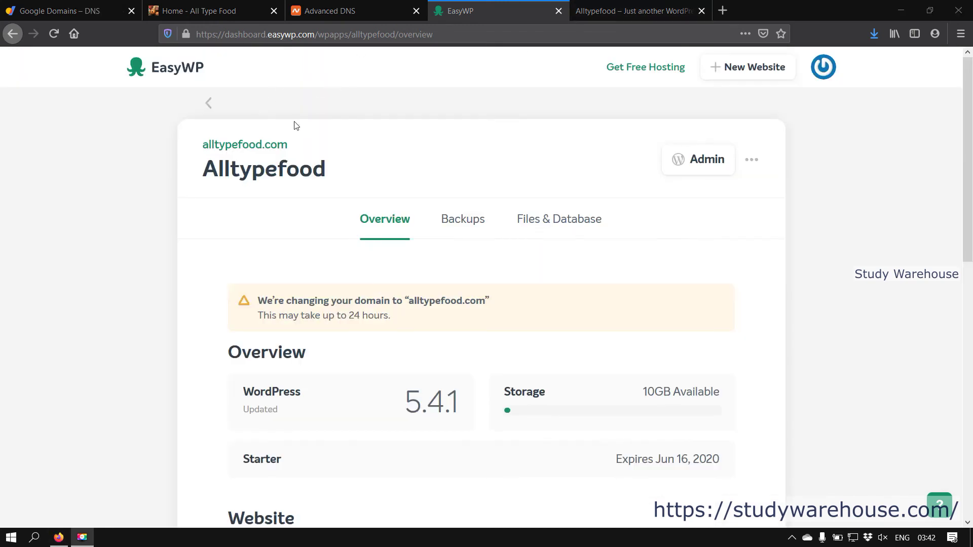
pyautogui.click(233, 147)
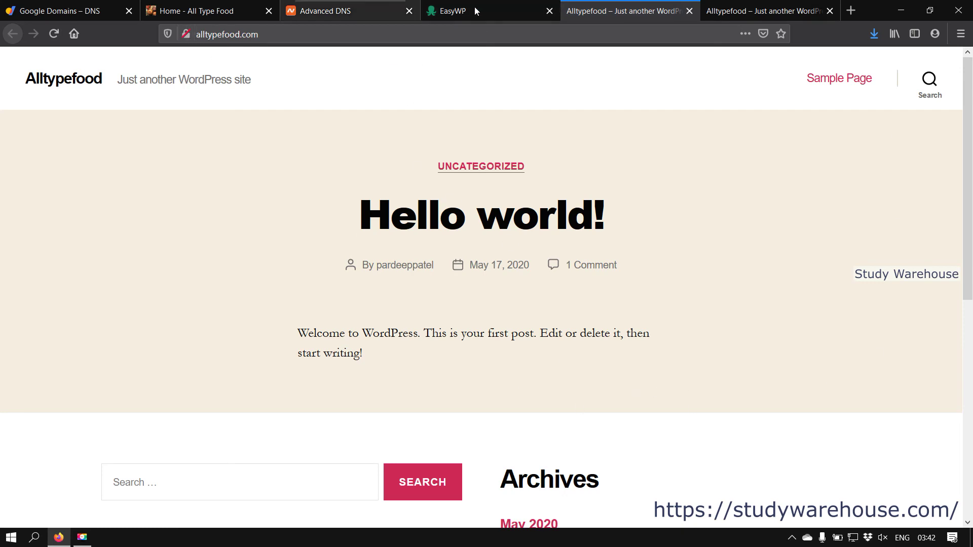
pyautogui.click(479, 5)
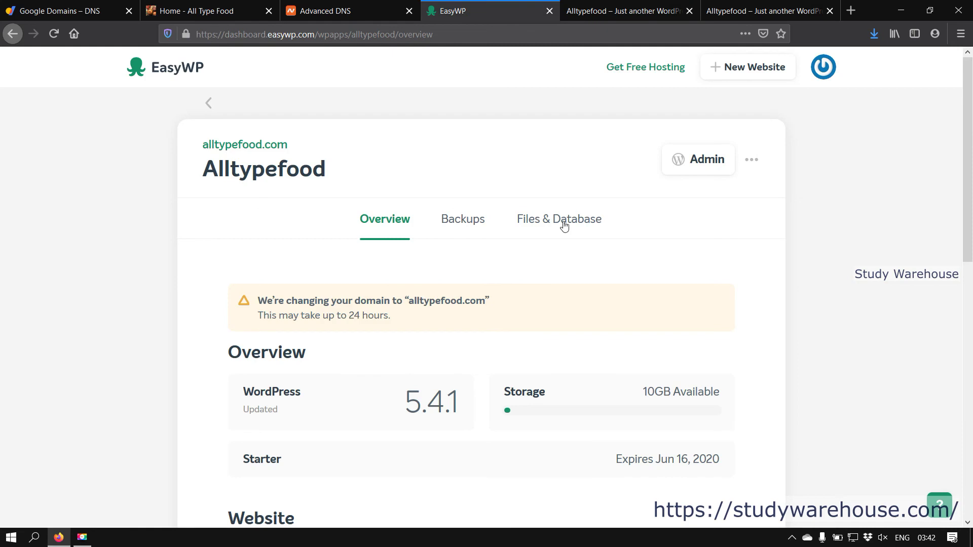
pyautogui.scroll(-7, 642, 245)
pyautogui.scroll(-3, 642, 245)
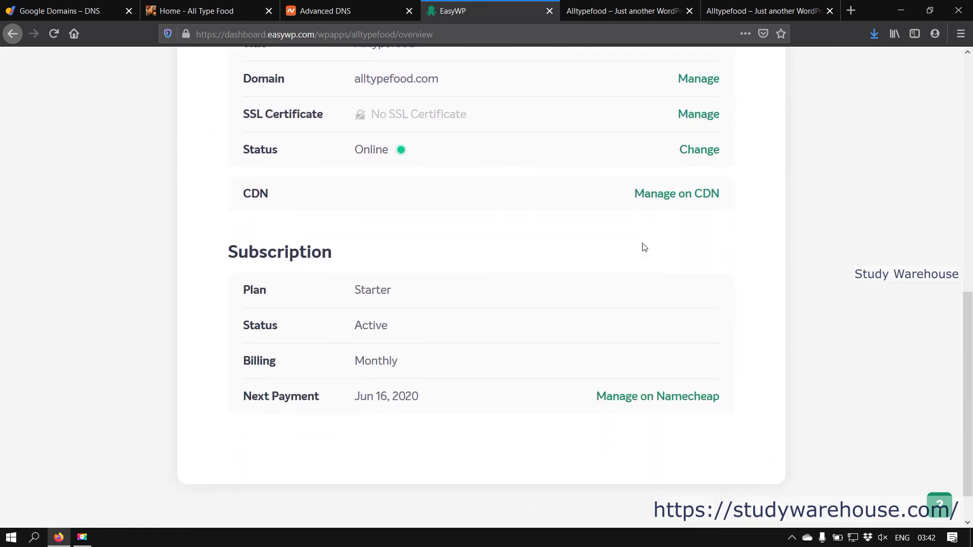
pyautogui.scroll(2, 355, 294)
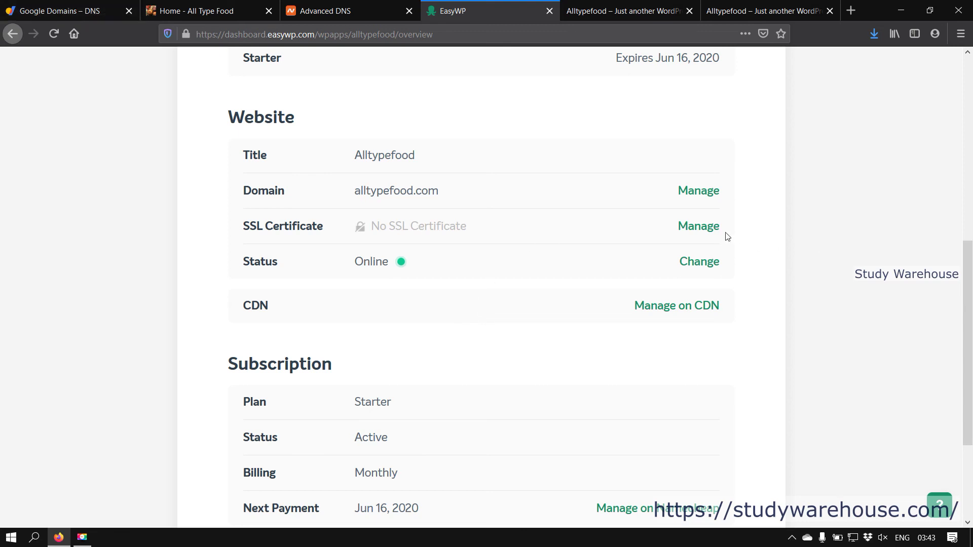
pyautogui.click(691, 225)
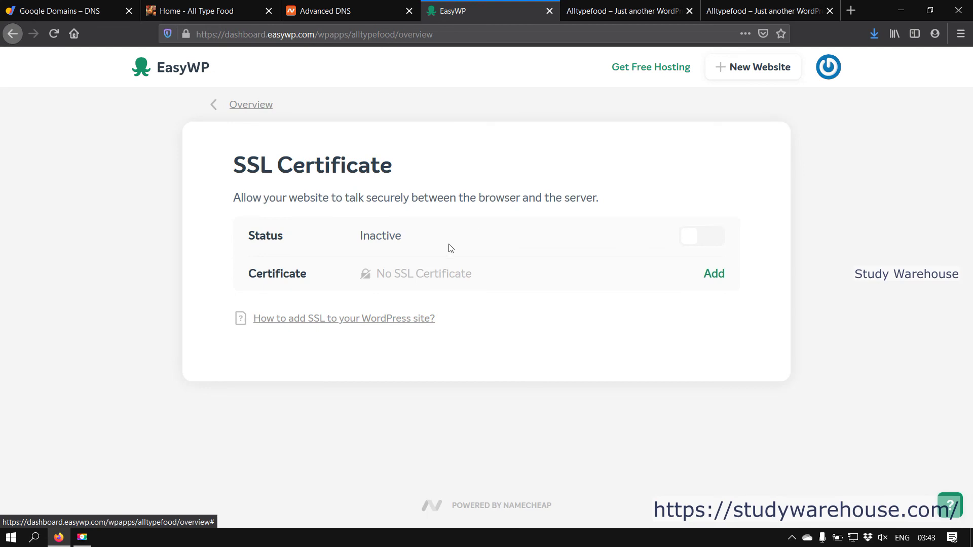
pyautogui.click(711, 241)
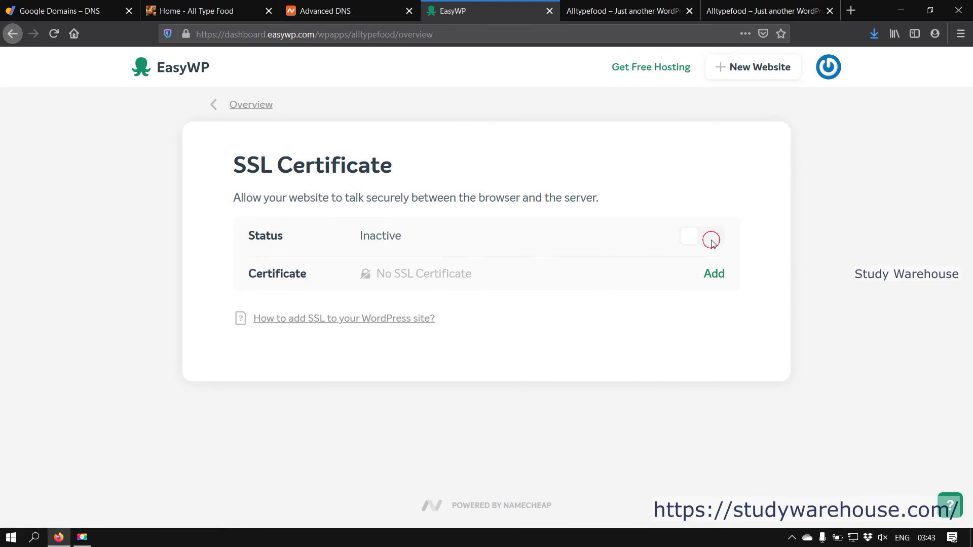
pyautogui.click(712, 275)
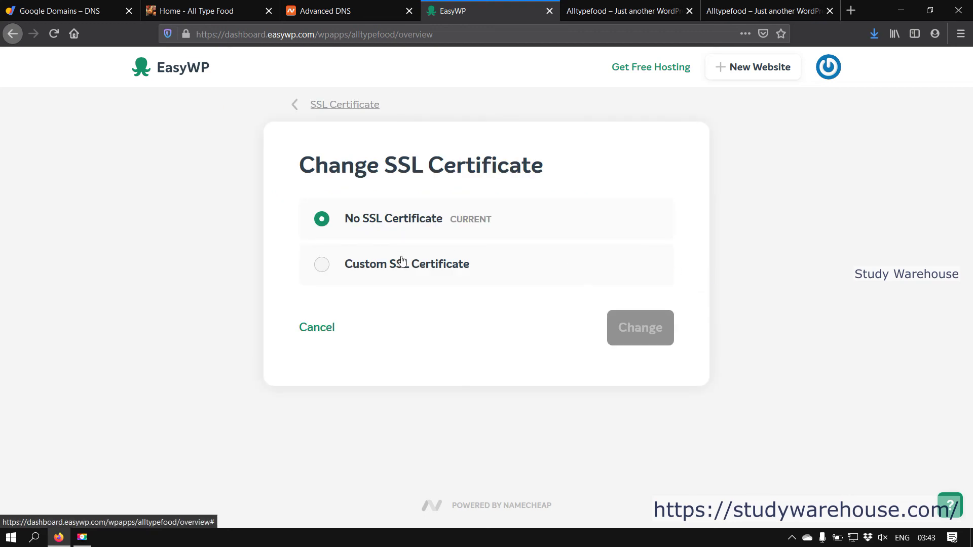
pyautogui.click(372, 267)
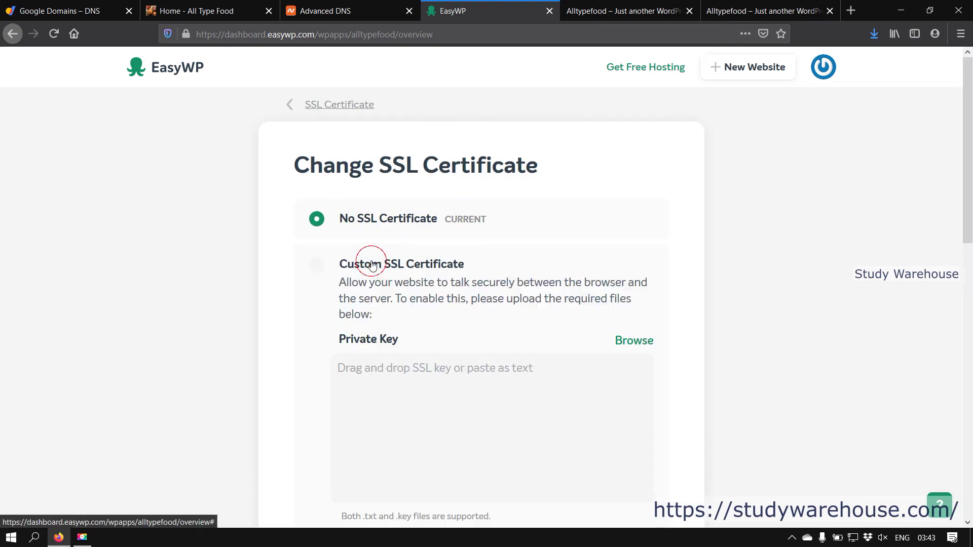
pyautogui.scroll(-3, 486, 293)
pyautogui.click(482, 203)
pyautogui.click(499, 402)
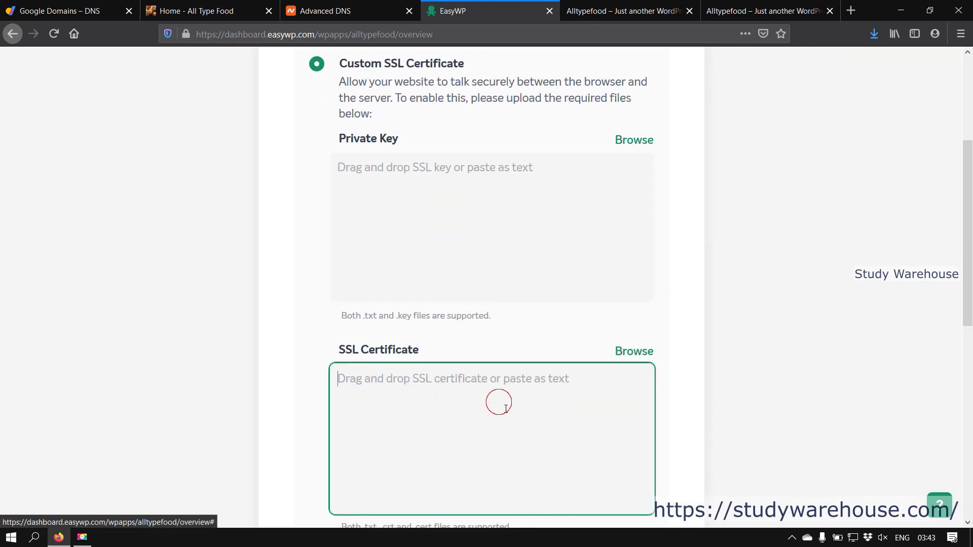
pyautogui.scroll(-4, 510, 411)
pyautogui.click(504, 393)
pyautogui.scroll(-3, 593, 425)
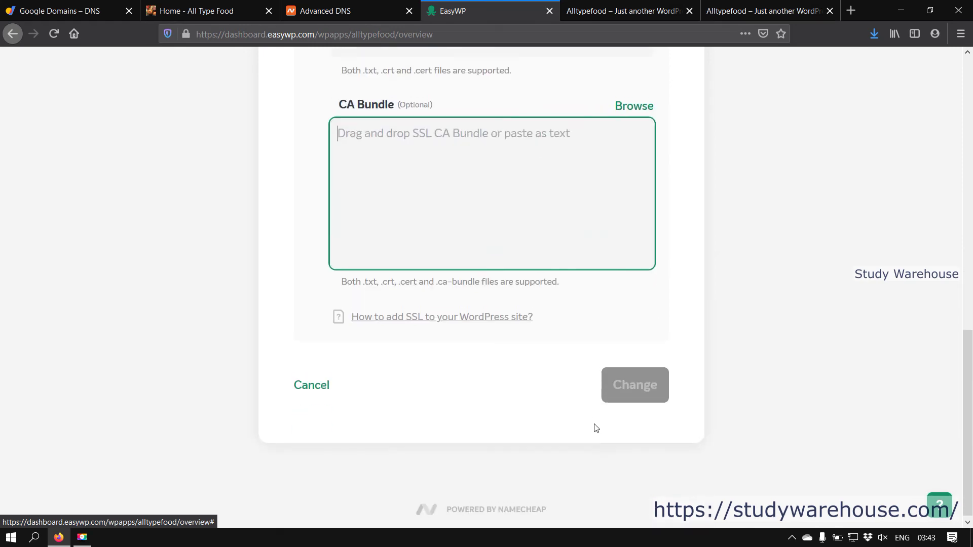
pyautogui.scroll(8, 594, 424)
pyautogui.scroll(5, 595, 424)
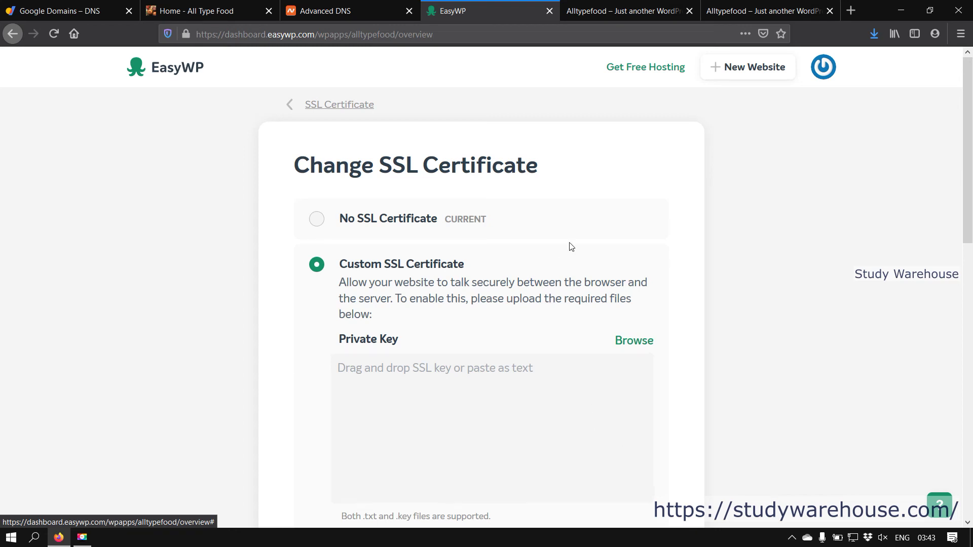
pyautogui.click(333, 105)
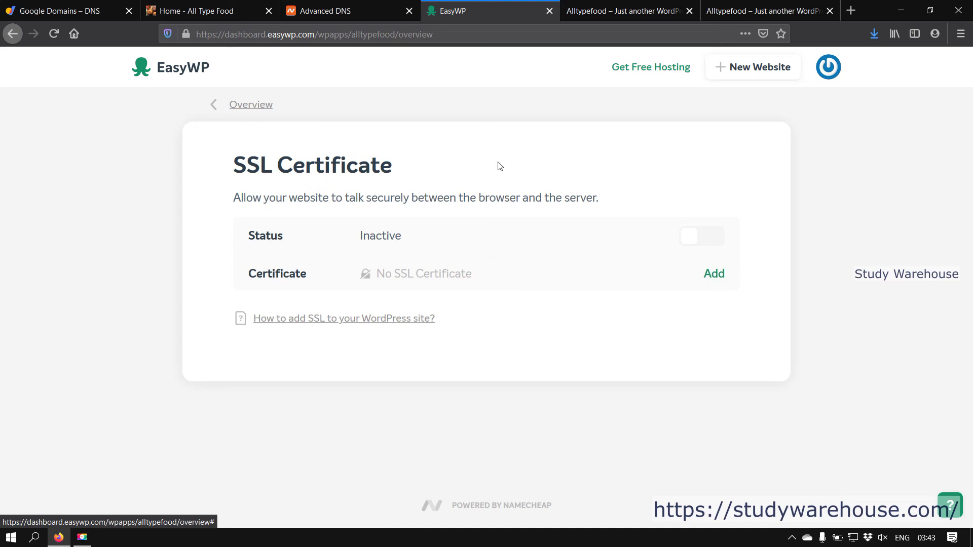
pyautogui.click(248, 105)
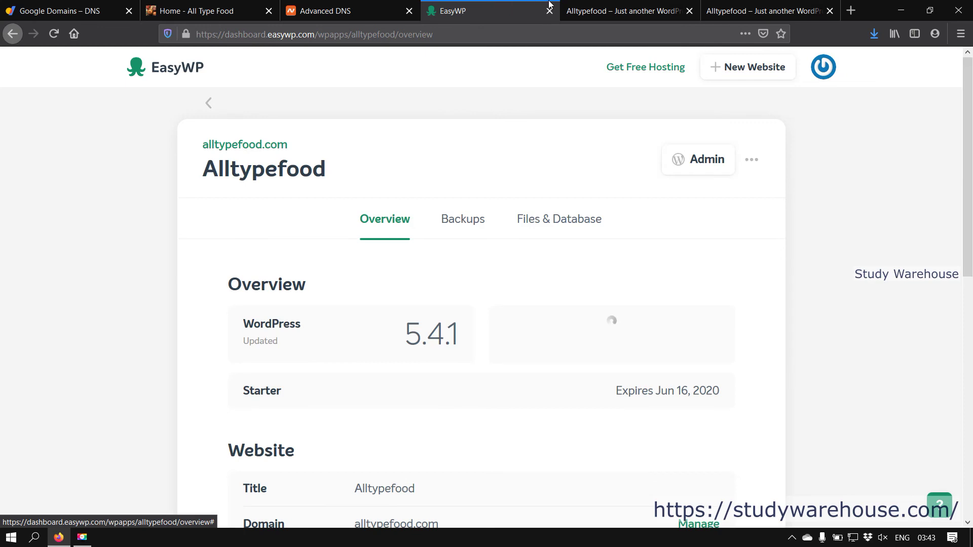
# Step: Reload alltypefood.com in the All Type Food tab until the new WordPress blog's 'Hello world!' post appears
pyautogui.click(254, 11)
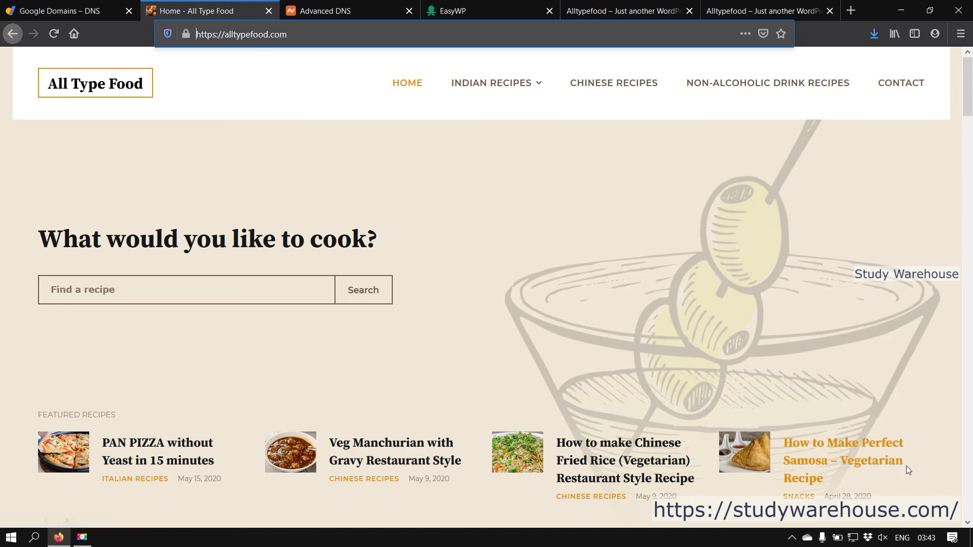
pyautogui.click(56, 35)
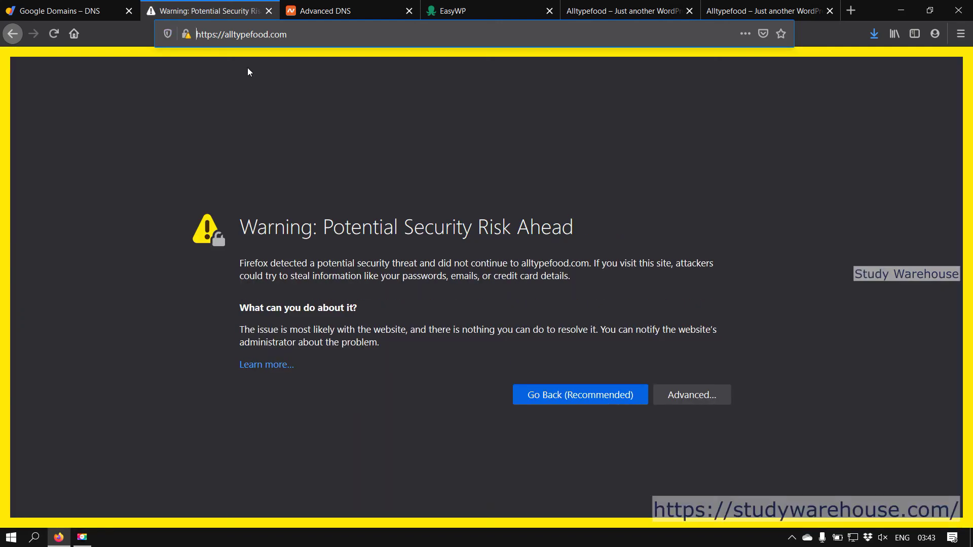
pyautogui.click(215, 34)
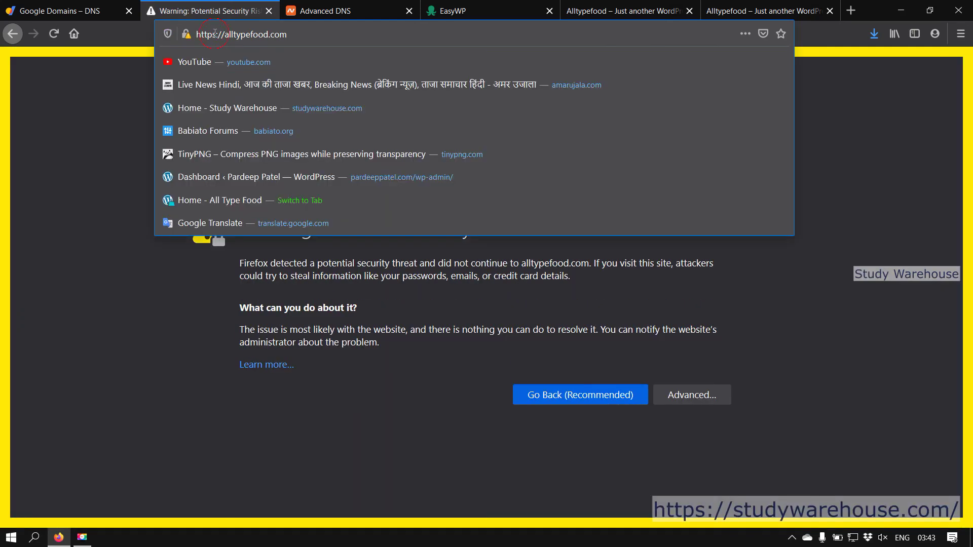
pyautogui.press('Return')
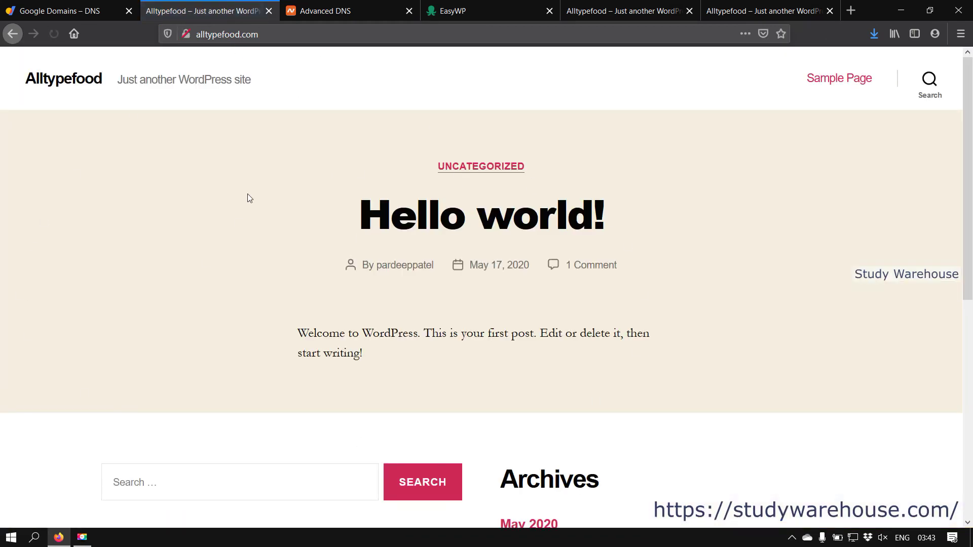
pyautogui.scroll(-8, 952, 439)
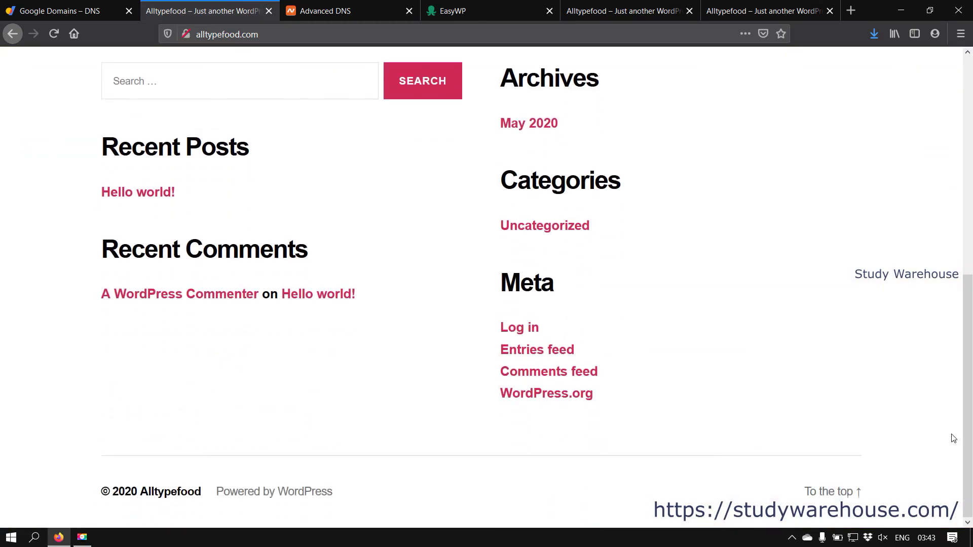
pyautogui.scroll(8, 115, 438)
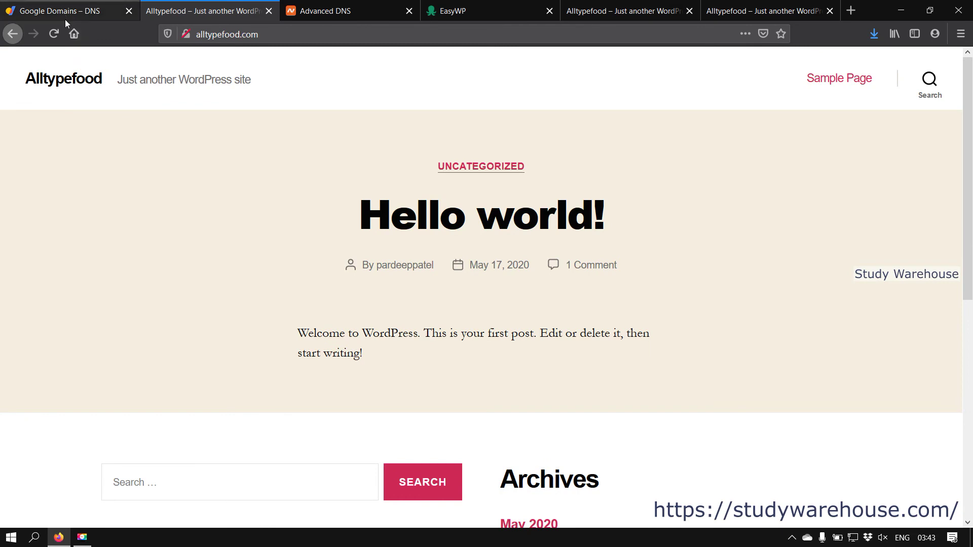